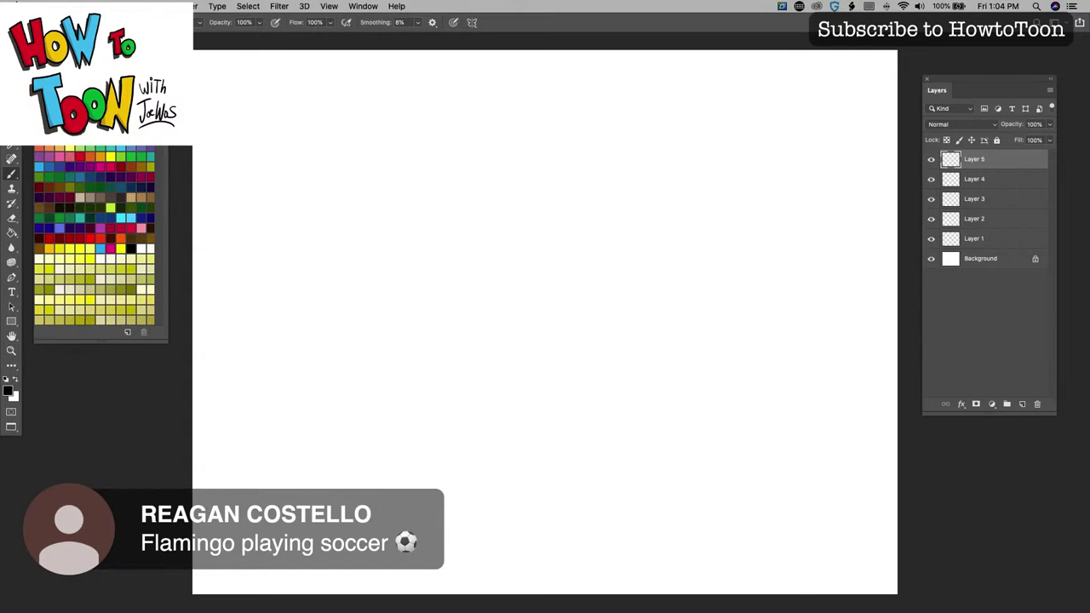
# Draw two overlapping oval eyes with small pupils and a long, hooked upper beak in black on Layer 5
pyautogui.moveTo(85, 70); pyautogui.dragTo(97, 190)
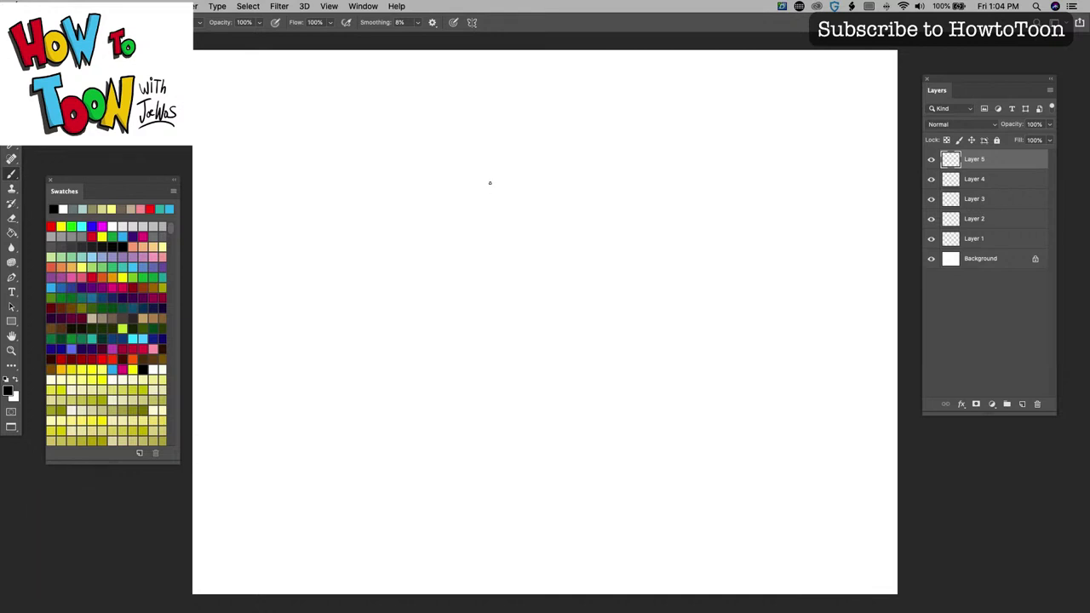
pyautogui.press(']')
pyautogui.moveTo(472, 149)
pyautogui.mouseDown()
pyautogui.moveTo(498, 169)
pyautogui.moveTo(495, 188)
pyautogui.moveTo(466, 193)
pyautogui.moveTo(470, 151)
pyautogui.moveTo(514, 157)
pyautogui.moveTo(513, 192)
pyautogui.moveTo(489, 177)
pyautogui.moveTo(503, 180)
pyautogui.mouseUp()
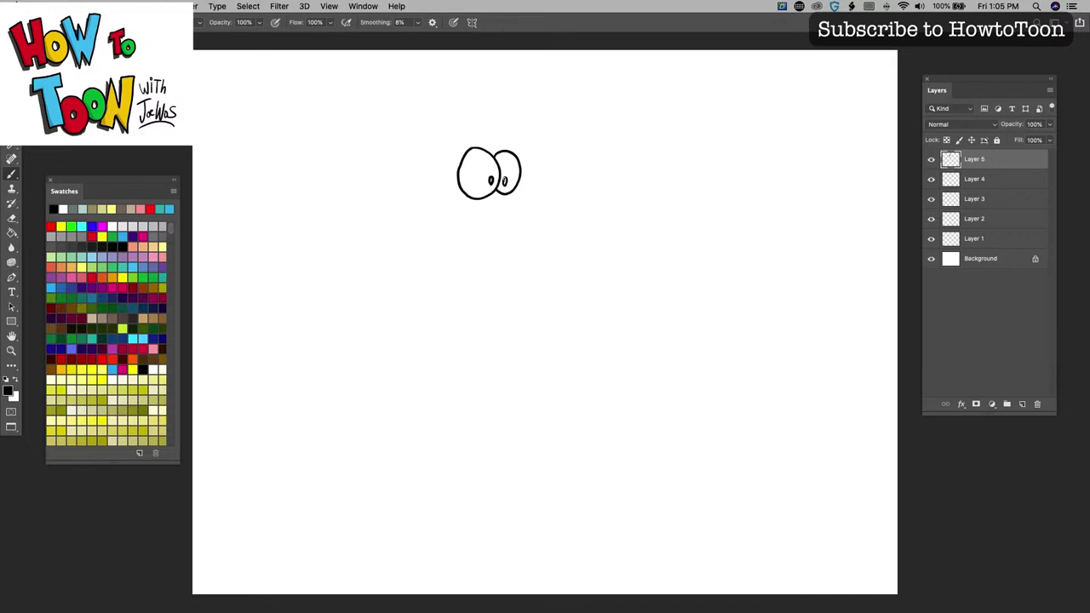
pyautogui.moveTo(506, 194)
pyautogui.mouseDown()
pyautogui.moveTo(571, 237)
pyautogui.moveTo(565, 295)
pyautogui.moveTo(538, 249)
pyautogui.moveTo(455, 210)
pyautogui.moveTo(457, 197)
pyautogui.mouseUp()
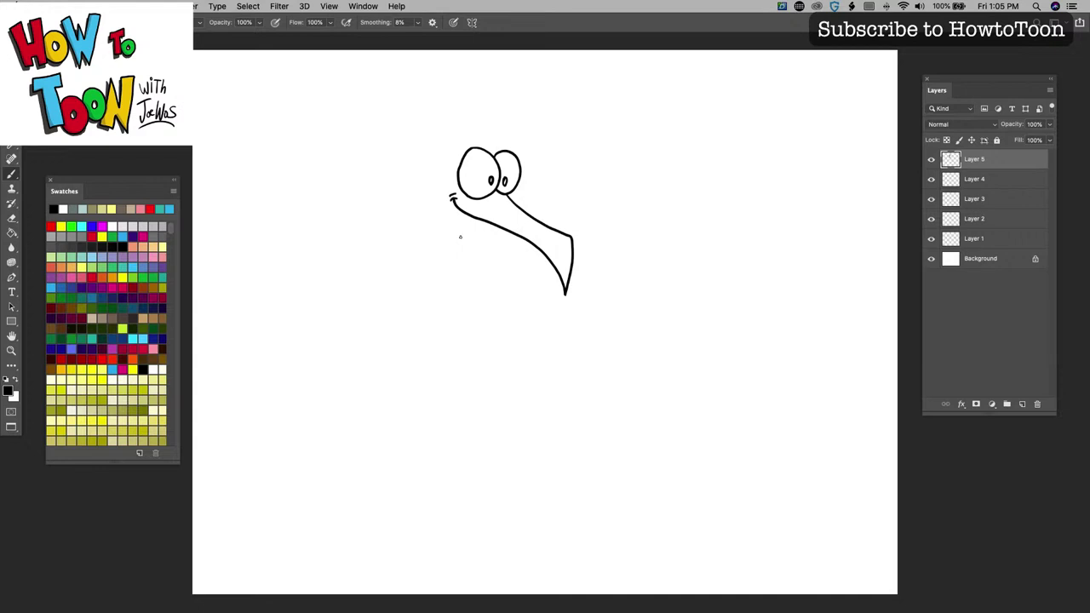
# Enable anti-aliasing for the Paint Bucket, draw a jagged line across the beak tip and fill the tip black
pyautogui.click(12, 232)
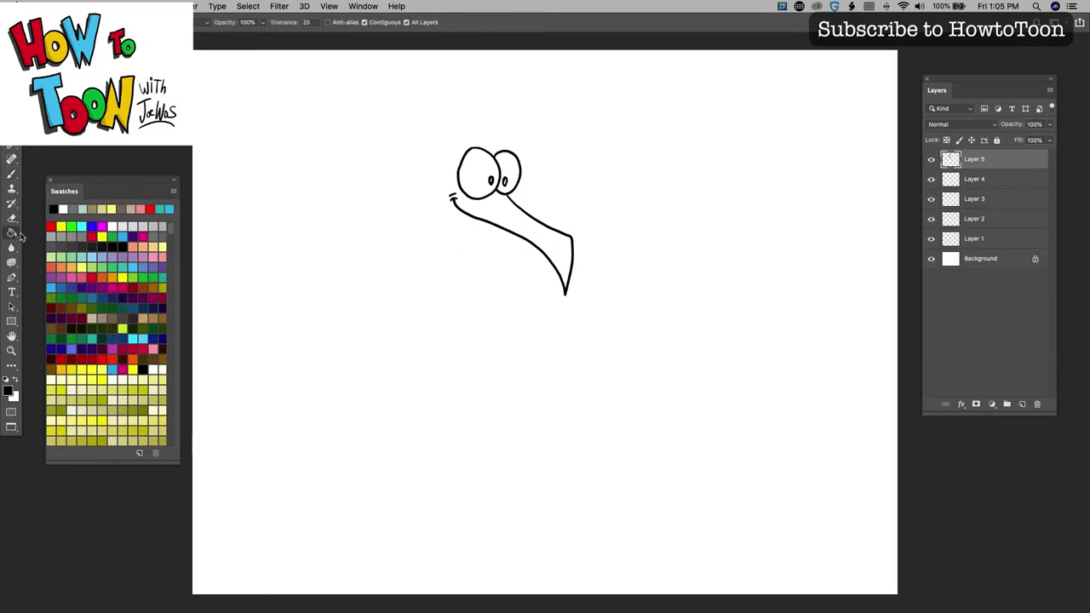
pyautogui.click(327, 23)
pyautogui.click(11, 176)
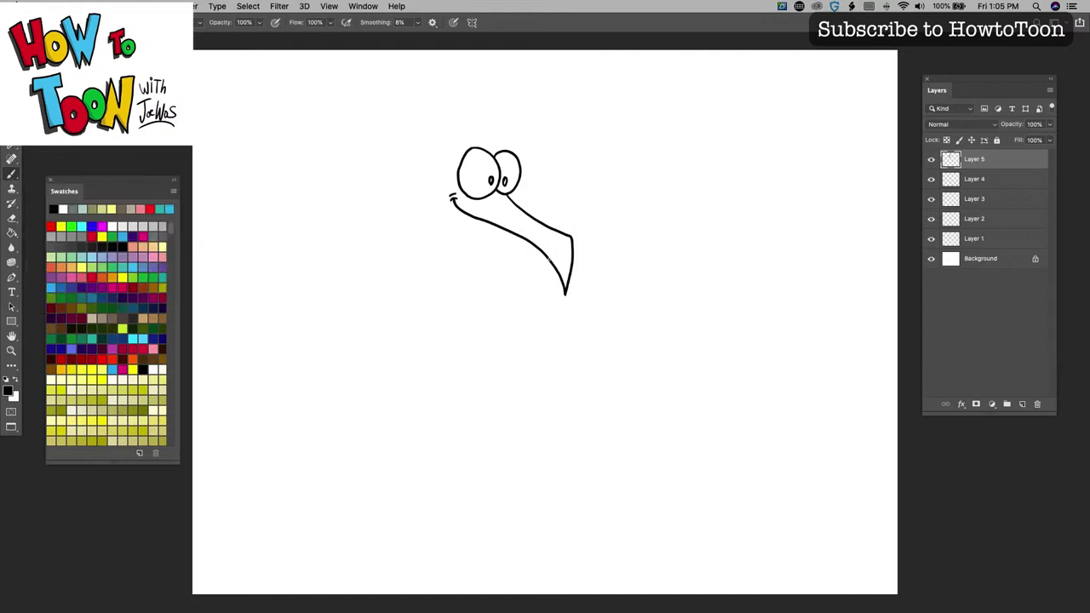
pyautogui.moveTo(553, 257); pyautogui.dragTo(574, 254)
pyautogui.click(11, 232)
pyautogui.click(565, 271)
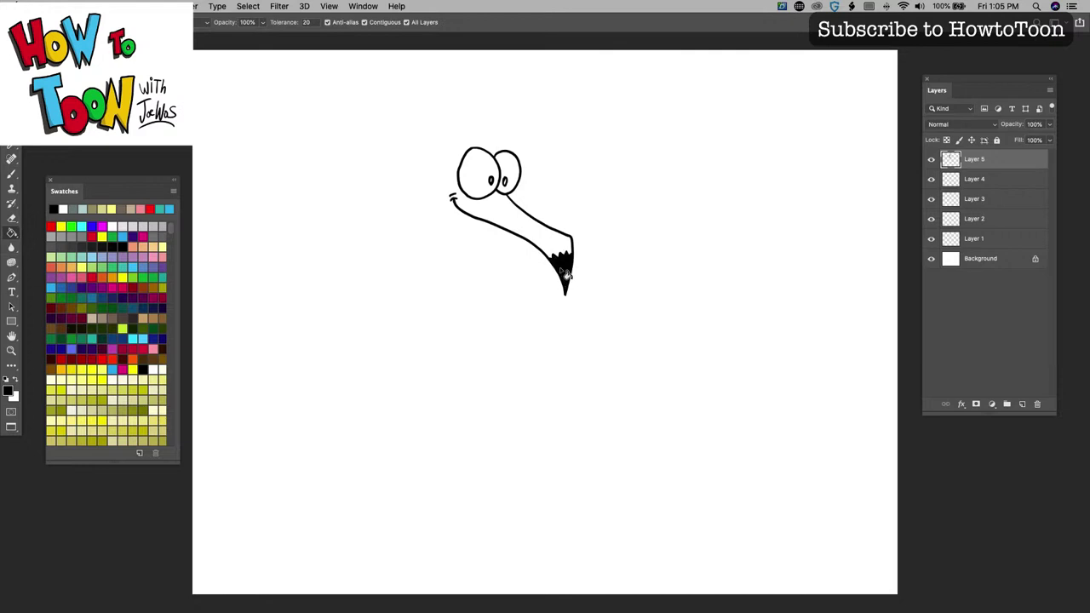
# Draw the open lower beak with a tongue inside and fill the mouth interior black
pyautogui.click(11, 174)
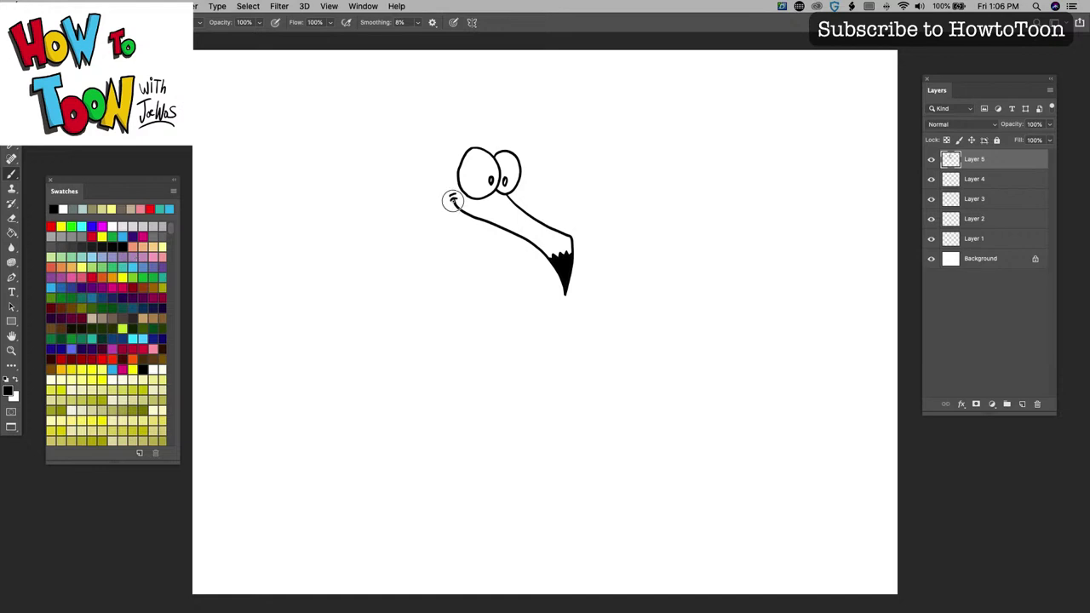
pyautogui.moveTo(452, 198)
pyautogui.mouseDown()
pyautogui.moveTo(475, 246)
pyautogui.moveTo(473, 217)
pyautogui.moveTo(485, 259)
pyautogui.moveTo(454, 234)
pyautogui.moveTo(460, 181)
pyautogui.mouseUp()
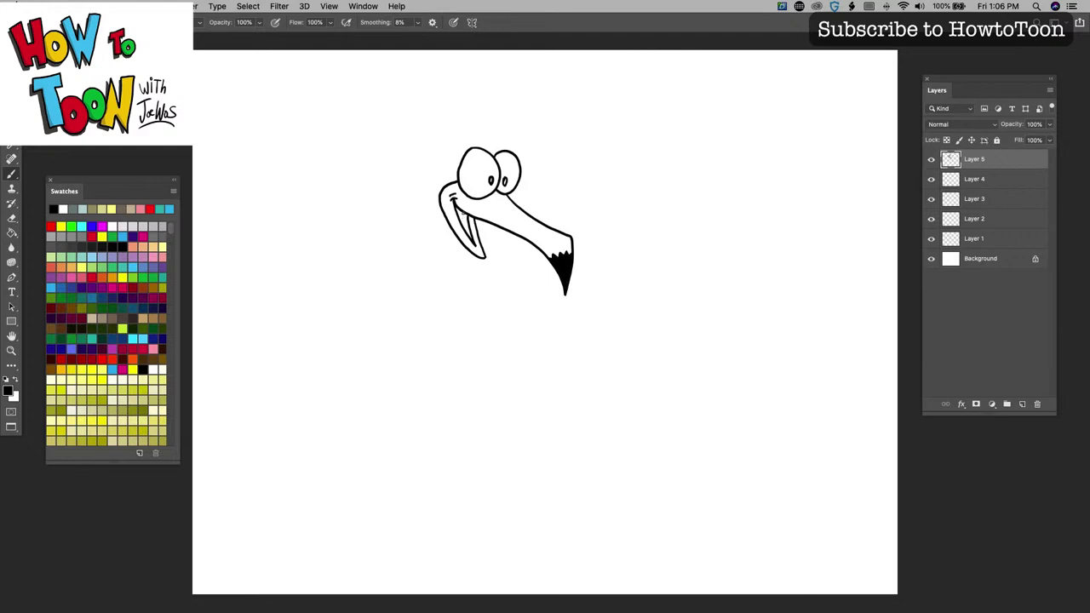
pyautogui.moveTo(465, 205); pyautogui.dragTo(464, 231)
pyautogui.click(12, 232)
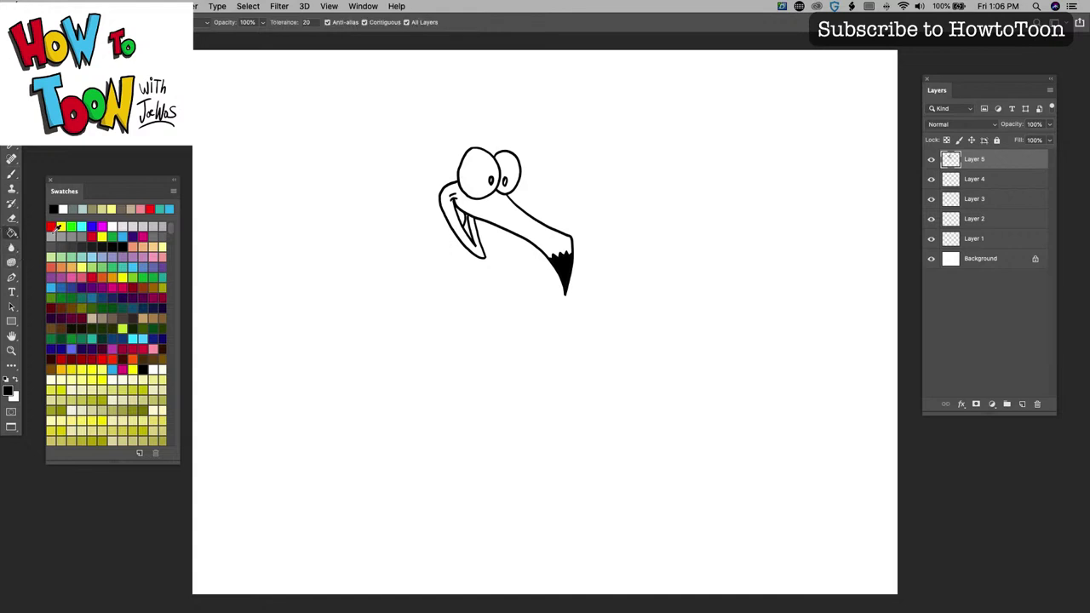
pyautogui.click(467, 228)
pyautogui.click(12, 174)
pyautogui.moveTo(466, 225)
pyautogui.mouseDown()
pyautogui.moveTo(465, 213)
pyautogui.moveTo(472, 234)
pyautogui.mouseUp()
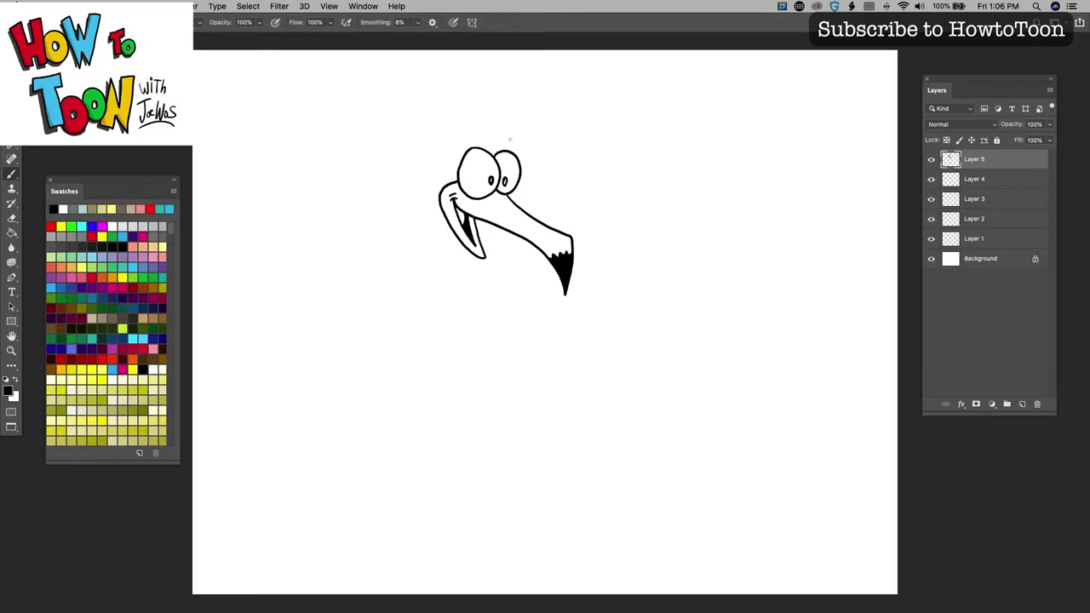
# Draw slanted eyebrows, a jagged feathered outline for the back of the head and a long, thin neck
pyautogui.moveTo(509, 138)
pyautogui.mouseDown()
pyautogui.moveTo(531, 161)
pyautogui.moveTo(461, 152)
pyautogui.mouseUp()
pyautogui.moveTo(484, 132)
pyautogui.mouseDown()
pyautogui.moveTo(451, 134)
pyautogui.moveTo(430, 151)
pyautogui.moveTo(418, 201)
pyautogui.moveTo(441, 213)
pyautogui.mouseUp()
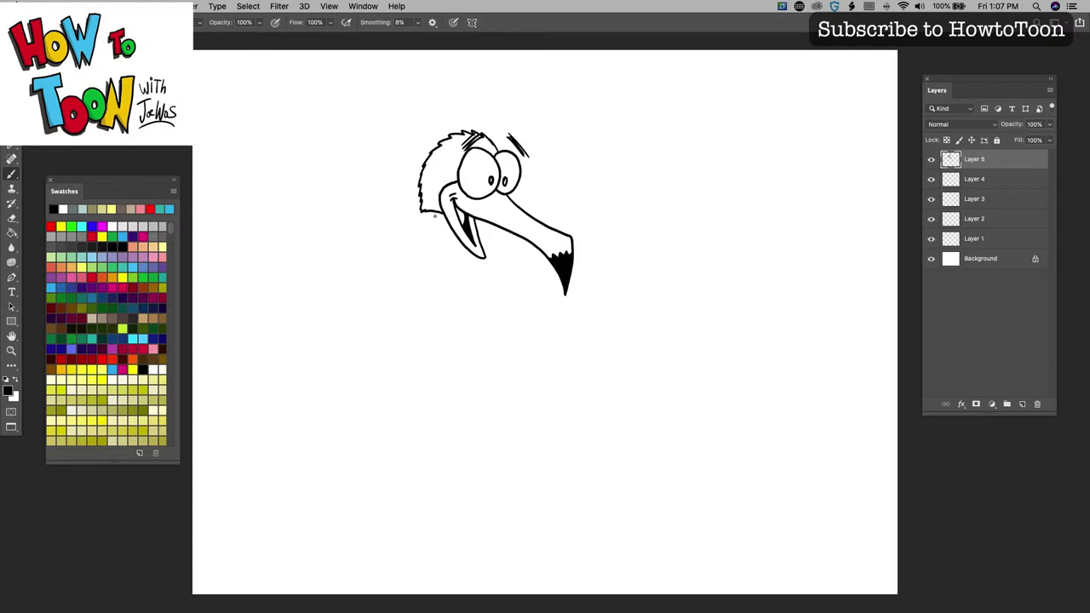
pyautogui.moveTo(440, 208)
pyautogui.mouseDown()
pyautogui.moveTo(454, 382)
pyautogui.moveTo(454, 228)
pyautogui.mouseUp()
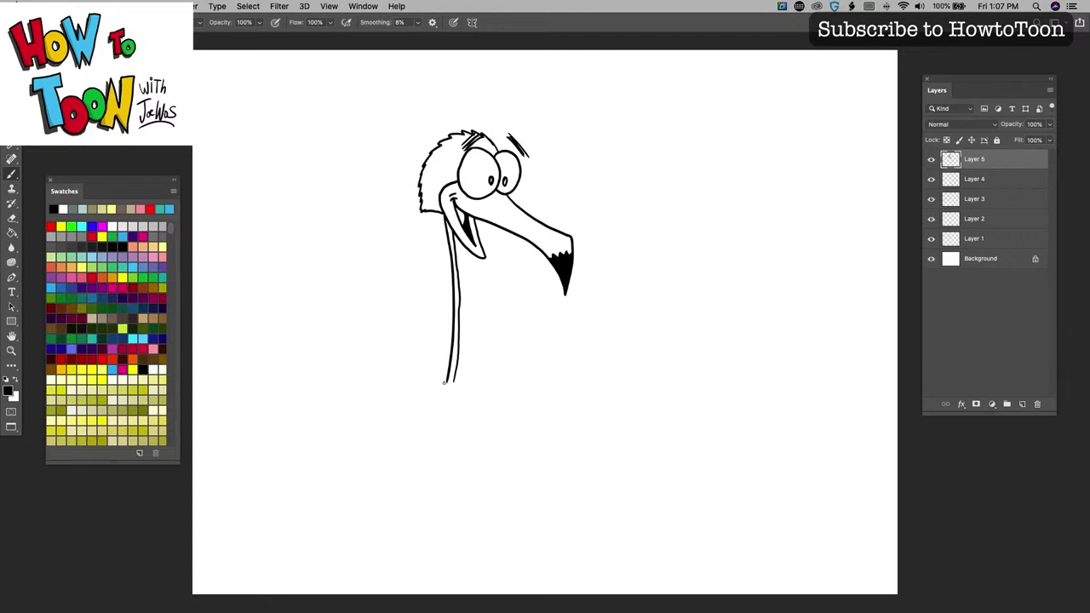
# Draw a short-sleeved jersey with a round collar at the neck's base and feathered wings spreading from both sleeves
pyautogui.moveTo(443, 383)
pyautogui.mouseDown()
pyautogui.moveTo(462, 384)
pyautogui.moveTo(433, 380)
pyautogui.moveTo(445, 381)
pyautogui.mouseUp()
pyautogui.moveTo(438, 385)
pyautogui.mouseDown()
pyautogui.moveTo(417, 395)
pyautogui.moveTo(401, 385)
pyautogui.moveTo(408, 421)
pyautogui.moveTo(432, 413)
pyautogui.mouseUp()
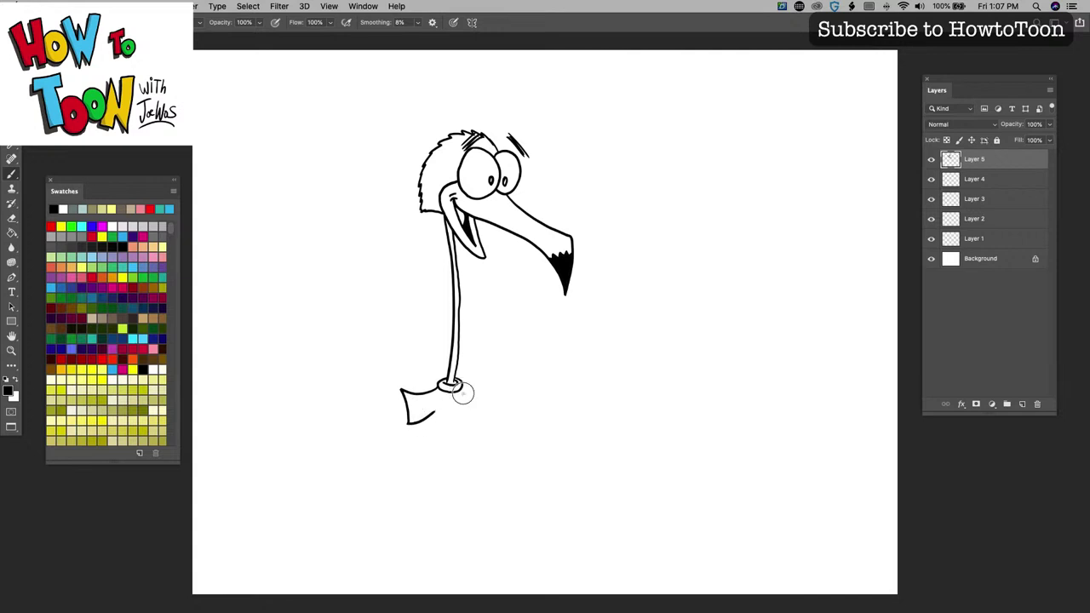
pyautogui.moveTo(462, 389)
pyautogui.mouseDown()
pyautogui.moveTo(475, 440)
pyautogui.moveTo(463, 450)
pyautogui.moveTo(418, 438)
pyautogui.moveTo(419, 426)
pyautogui.mouseUp()
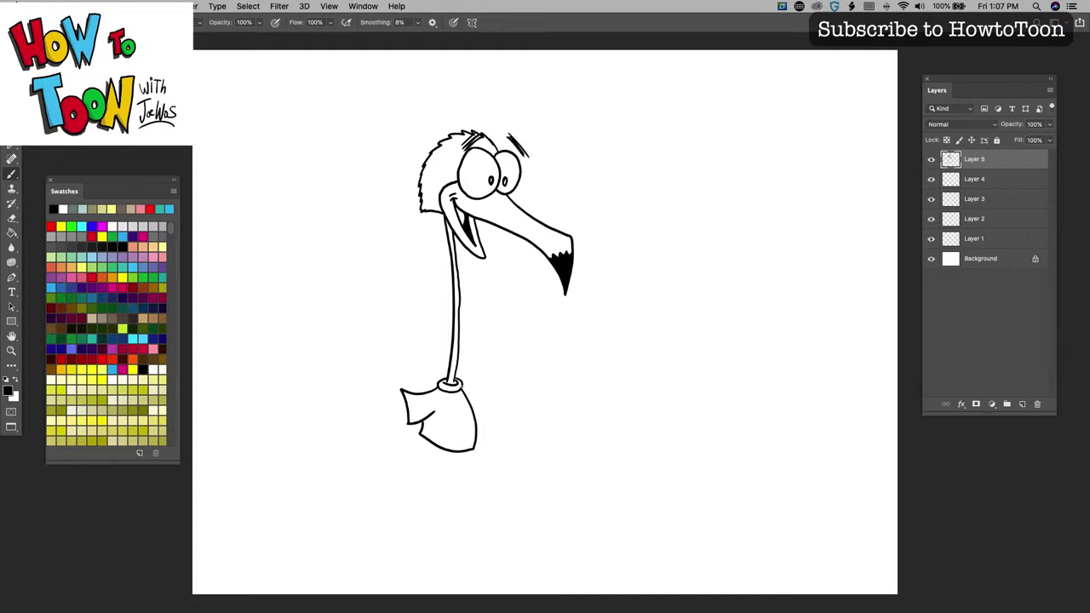
pyautogui.moveTo(459, 383)
pyautogui.mouseDown()
pyautogui.moveTo(485, 383)
pyautogui.moveTo(492, 416)
pyautogui.moveTo(476, 423)
pyautogui.mouseUp()
pyautogui.moveTo(487, 390)
pyautogui.mouseDown()
pyautogui.moveTo(514, 369)
pyautogui.moveTo(546, 409)
pyautogui.moveTo(526, 406)
pyautogui.moveTo(528, 419)
pyautogui.moveTo(485, 403)
pyautogui.mouseUp()
pyautogui.moveTo(396, 393)
pyautogui.mouseDown()
pyautogui.moveTo(351, 390)
pyautogui.moveTo(365, 389)
pyautogui.moveTo(350, 408)
pyautogui.moveTo(361, 400)
pyautogui.moveTo(376, 423)
pyautogui.moveTo(405, 410)
pyautogui.mouseUp()
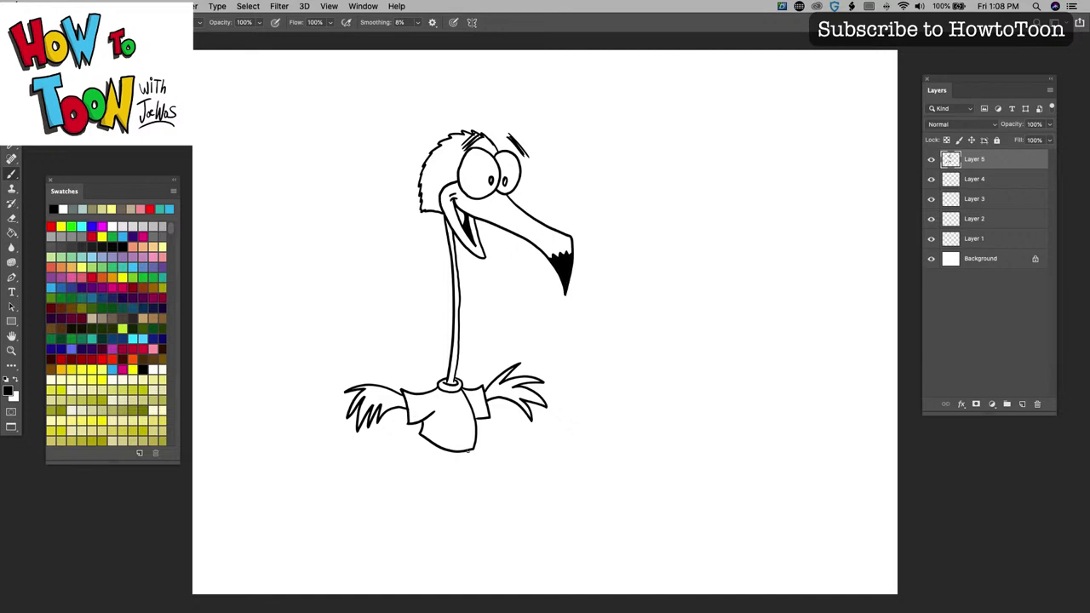
# Draw shorts below the jersey and two thin running legs, with the front leg bent at the knee
pyautogui.moveTo(470, 446)
pyautogui.mouseDown()
pyautogui.moveTo(476, 481)
pyautogui.moveTo(460, 462)
pyautogui.moveTo(422, 460)
pyautogui.moveTo(398, 475)
pyautogui.moveTo(395, 462)
pyautogui.moveTo(419, 432)
pyautogui.mouseUp()
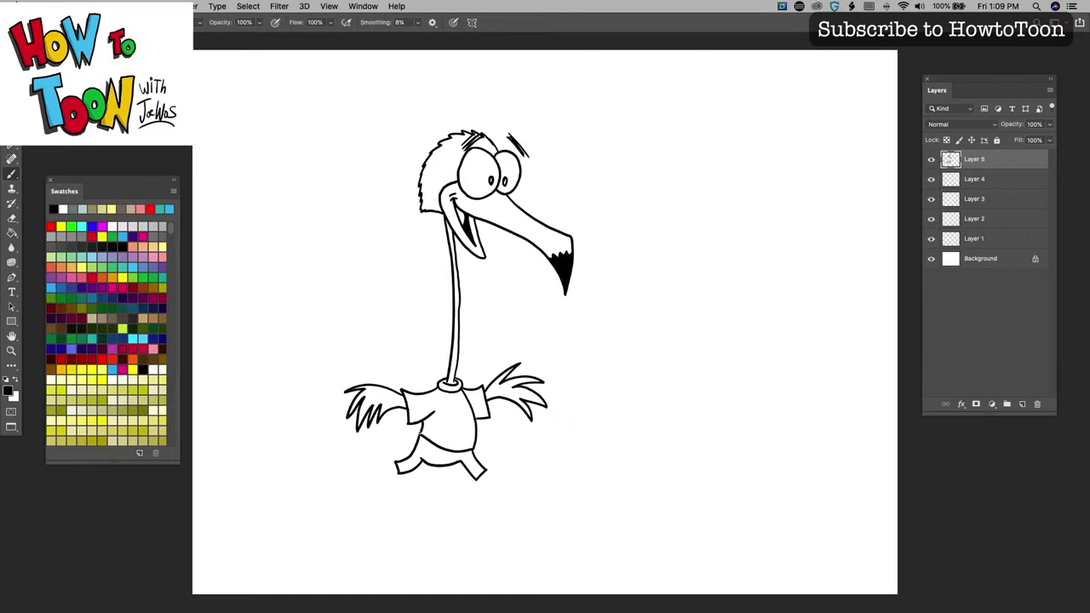
pyautogui.moveTo(392, 468); pyautogui.dragTo(344, 501)
pyautogui.moveTo(396, 468); pyautogui.dragTo(348, 506)
pyautogui.moveTo(480, 471)
pyautogui.mouseDown()
pyautogui.moveTo(506, 513)
pyautogui.moveTo(482, 480)
pyautogui.moveTo(501, 515)
pyautogui.moveTo(486, 536)
pyautogui.moveTo(509, 516)
pyautogui.moveTo(490, 542)
pyautogui.mouseUp()
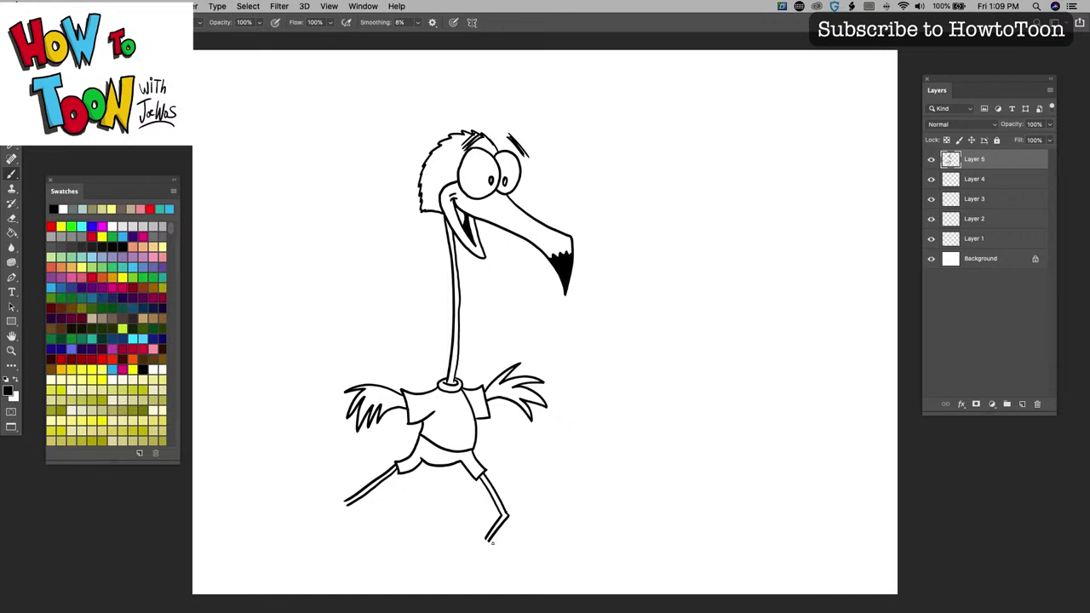
# Draw laced soccer shoes with cleats on both feet and an outlined number 8 on the jersey
pyautogui.moveTo(486, 545)
pyautogui.mouseDown()
pyautogui.moveTo(479, 557)
pyautogui.moveTo(511, 565)
pyautogui.moveTo(550, 553)
pyautogui.moveTo(498, 549)
pyautogui.mouseUp()
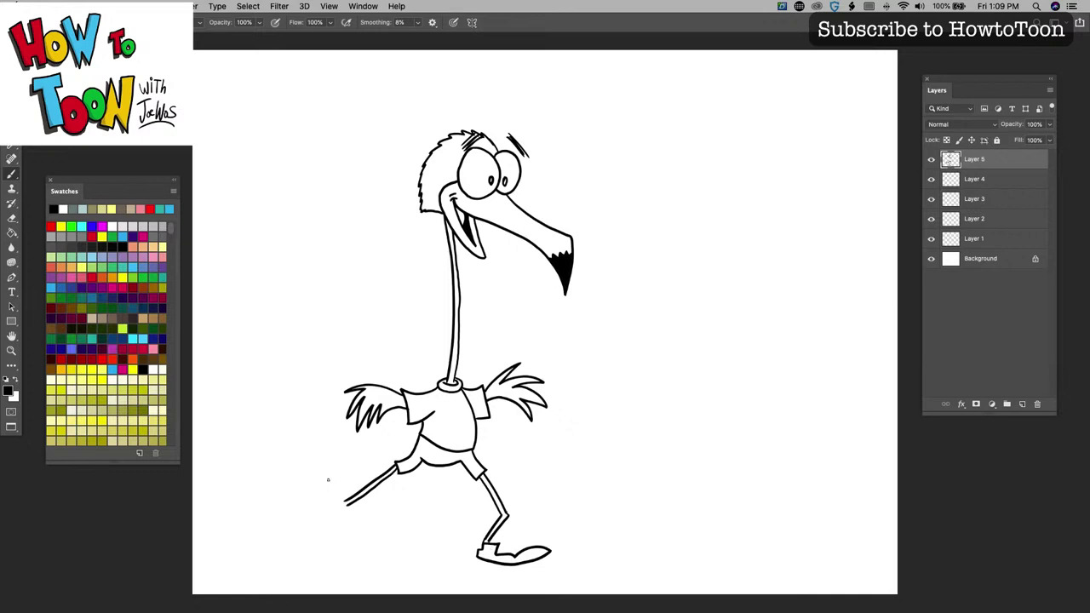
pyautogui.moveTo(341, 501)
pyautogui.mouseDown()
pyautogui.moveTo(370, 555)
pyautogui.moveTo(344, 543)
pyautogui.moveTo(329, 514)
pyautogui.moveTo(339, 499)
pyautogui.mouseUp()
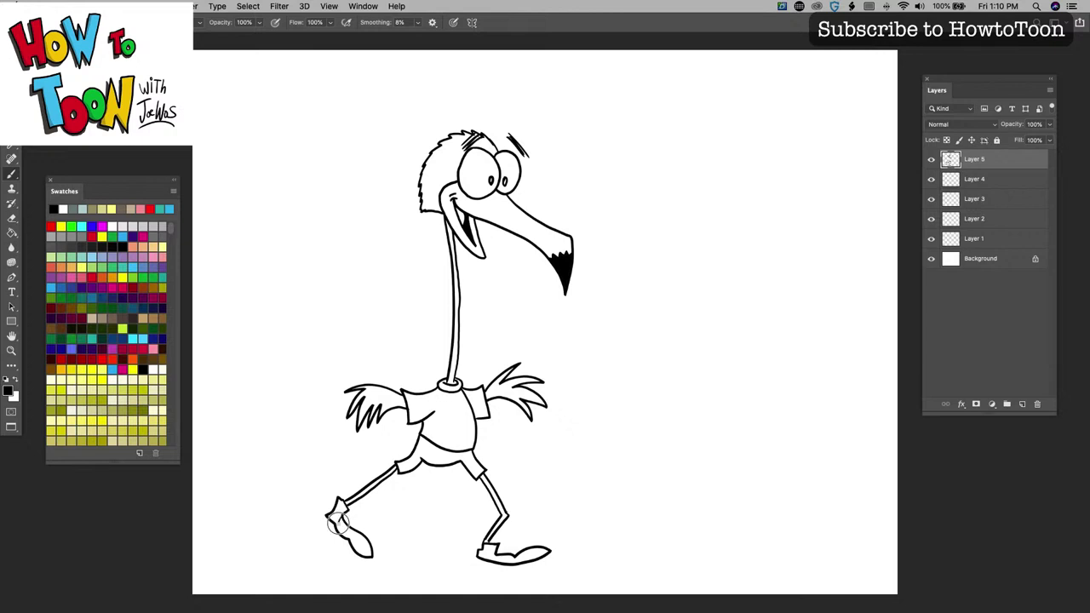
pyautogui.moveTo(338, 517); pyautogui.dragTo(349, 528)
pyautogui.moveTo(492, 551); pyautogui.dragTo(514, 559)
pyautogui.moveTo(537, 562); pyautogui.dragTo(490, 568)
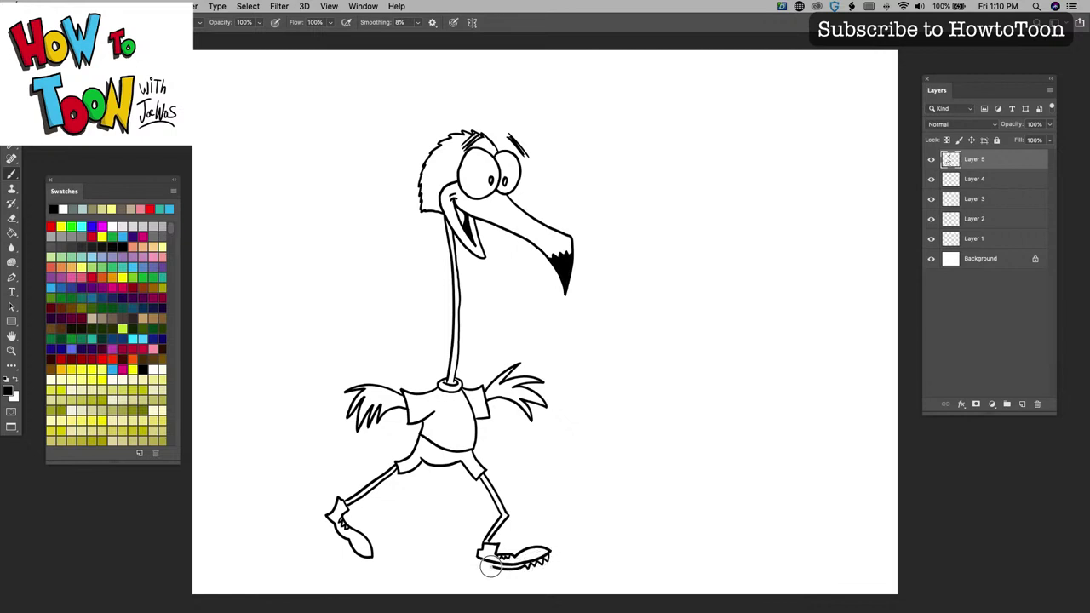
pyautogui.moveTo(365, 554)
pyautogui.mouseDown()
pyautogui.moveTo(350, 554)
pyautogui.moveTo(322, 514)
pyautogui.mouseUp()
pyautogui.moveTo(449, 398)
pyautogui.mouseDown()
pyautogui.moveTo(444, 433)
pyautogui.moveTo(452, 446)
pyautogui.moveTo(468, 441)
pyautogui.moveTo(461, 398)
pyautogui.moveTo(448, 402)
pyautogui.moveTo(450, 416)
pyautogui.moveTo(467, 430)
pyautogui.moveTo(450, 424)
pyautogui.mouseUp()
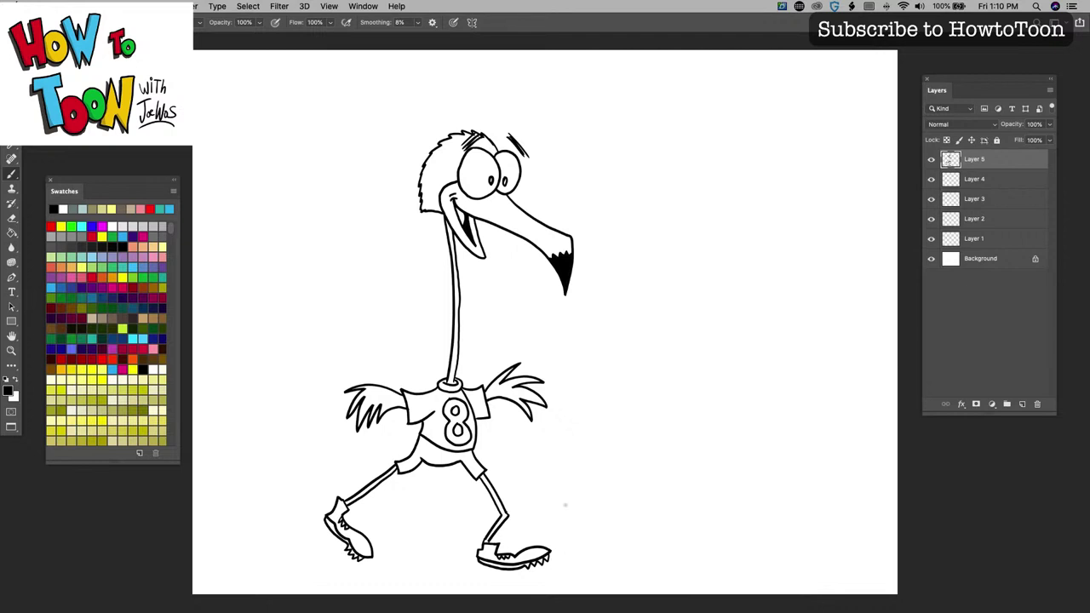
# Draw a round soccer ball at the toe of the front shoe, with a central pentagon and four partial edge panels
pyautogui.press(']')
pyautogui.press(']')
pyautogui.press(']')
pyautogui.moveTo(603, 507)
pyautogui.mouseDown()
pyautogui.moveTo(613, 548)
pyautogui.moveTo(579, 574)
pyautogui.moveTo(547, 554)
pyautogui.moveTo(557, 516)
pyautogui.moveTo(575, 503)
pyautogui.mouseUp()
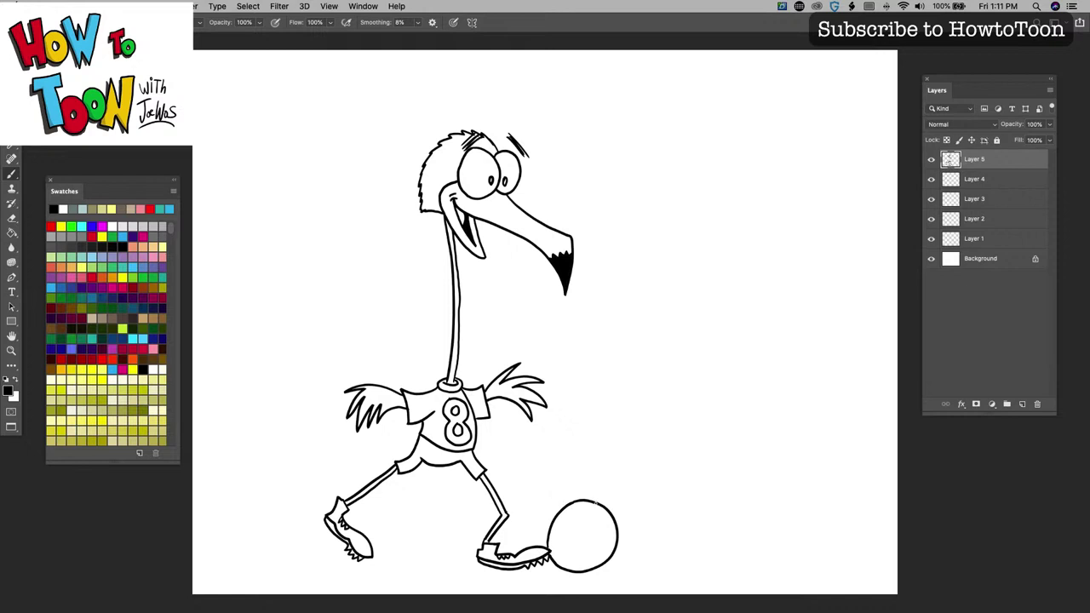
pyautogui.moveTo(577, 518); pyautogui.dragTo(565, 507)
pyautogui.moveTo(564, 522)
pyautogui.mouseDown()
pyautogui.moveTo(553, 557)
pyautogui.moveTo(570, 568)
pyautogui.moveTo(600, 549)
pyautogui.mouseUp()
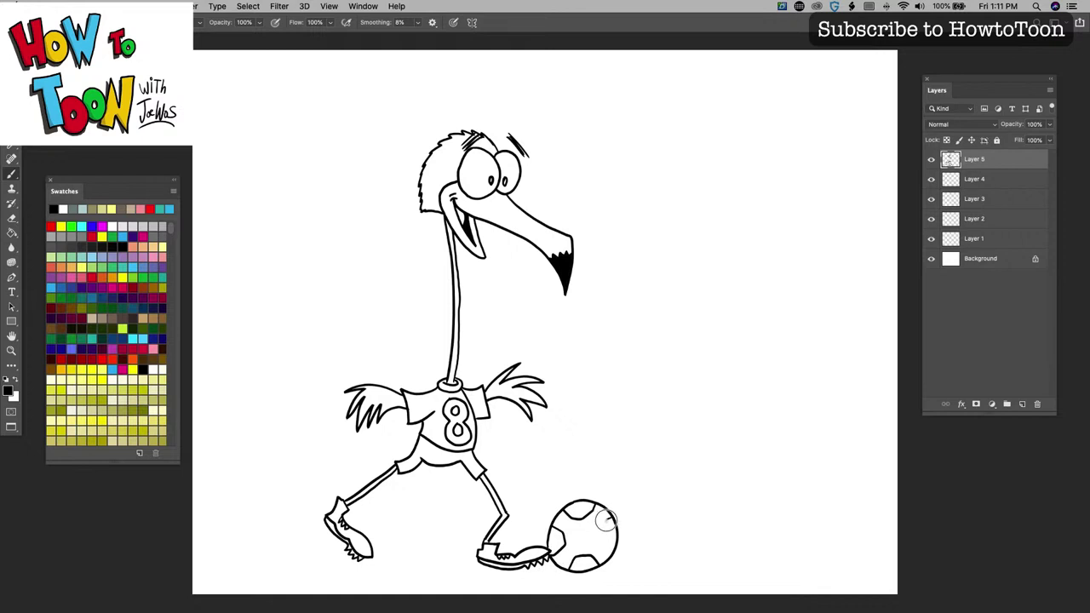
pyautogui.moveTo(607, 512); pyautogui.dragTo(615, 546)
pyautogui.moveTo(583, 551)
pyautogui.mouseDown()
pyautogui.moveTo(569, 552)
pyautogui.moveTo(565, 537)
pyautogui.moveTo(589, 522)
pyautogui.mouseUp()
# Fill the soccer ball's central pentagon and its four edge panels black
pyautogui.click(12, 232)
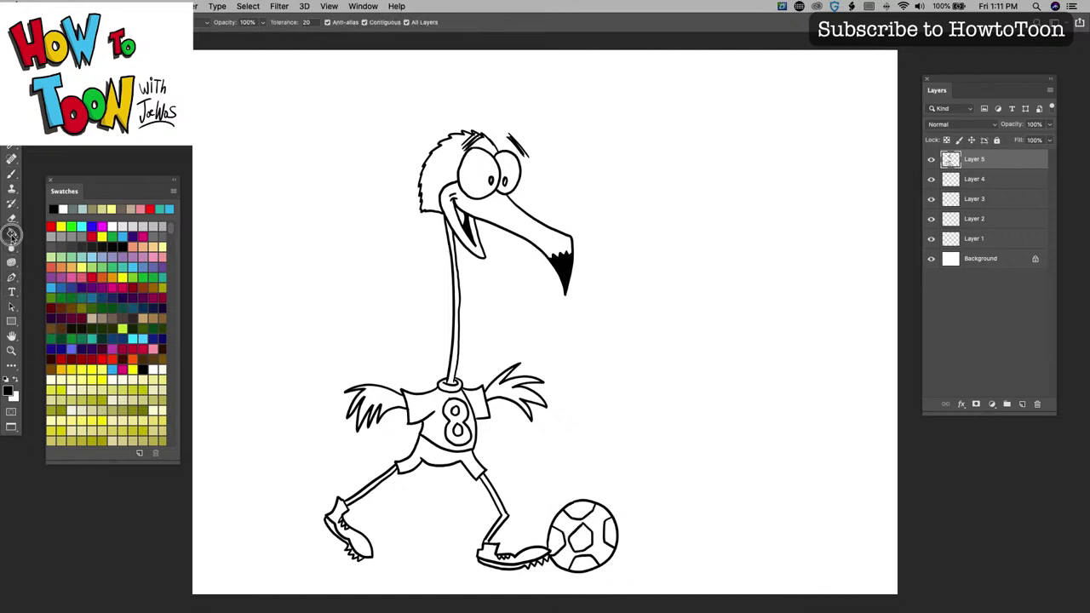
pyautogui.click(610, 533)
pyautogui.click(586, 510)
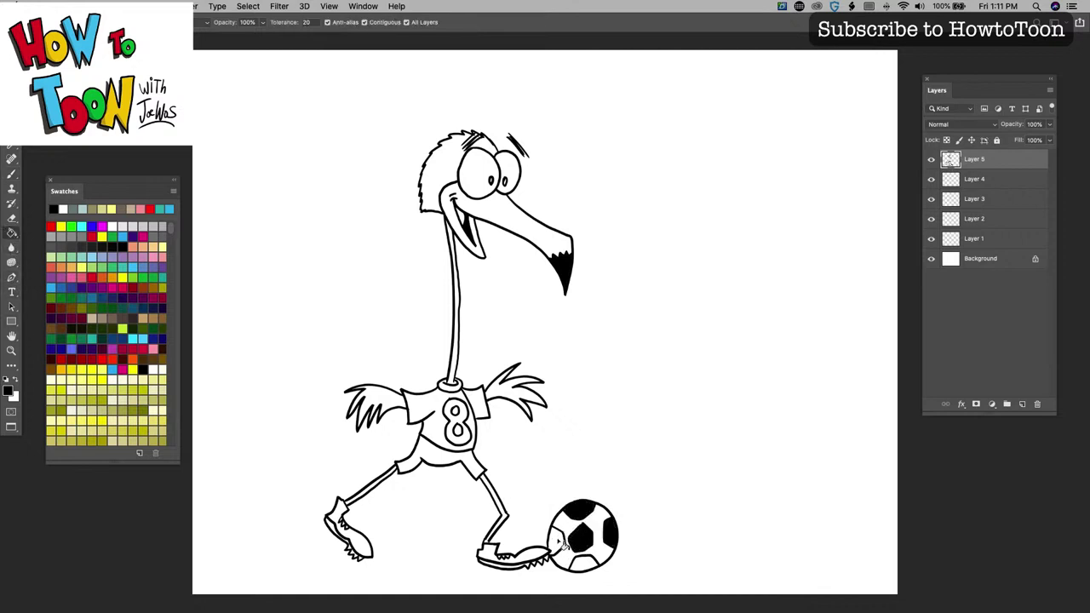
pyautogui.click(558, 538)
pyautogui.click(584, 566)
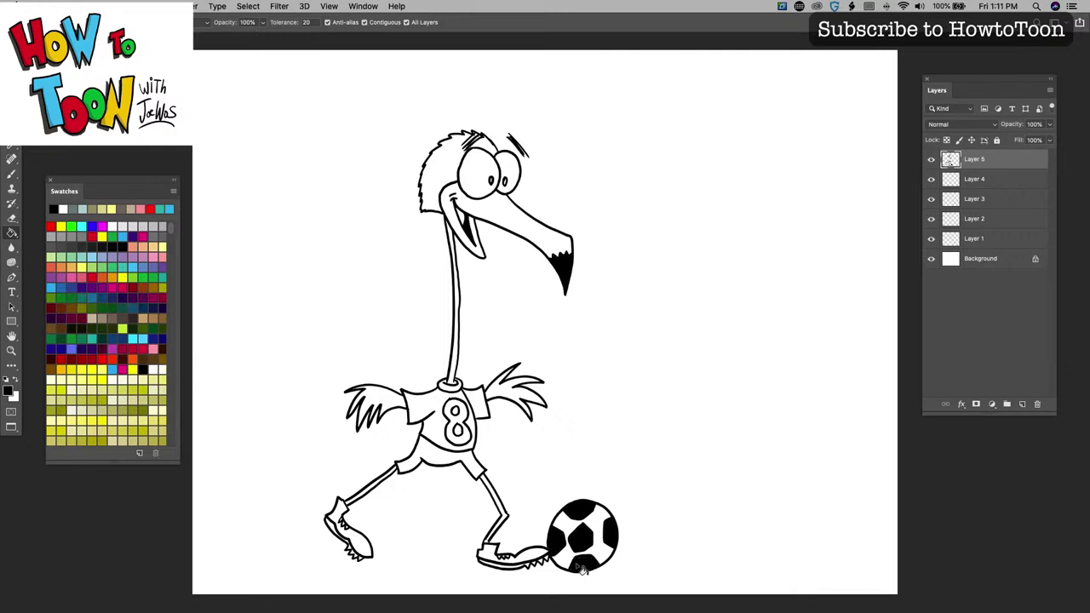
# Draw two curled feathers on top of the head and a small pointed tail behind the jersey
pyautogui.click(11, 173)
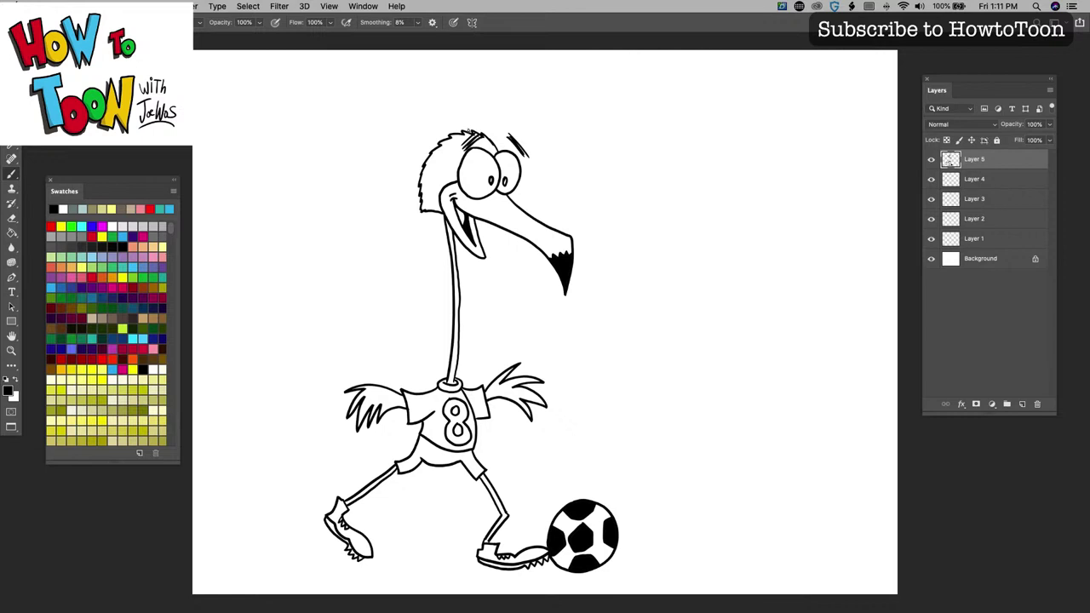
pyautogui.moveTo(469, 134)
pyautogui.mouseDown()
pyautogui.moveTo(472, 100)
pyautogui.moveTo(489, 105)
pyautogui.moveTo(428, 123)
pyautogui.moveTo(442, 126)
pyautogui.mouseUp()
pyautogui.moveTo(418, 458)
pyautogui.mouseDown()
pyautogui.moveTo(394, 416)
pyautogui.moveTo(404, 425)
pyautogui.mouseUp()
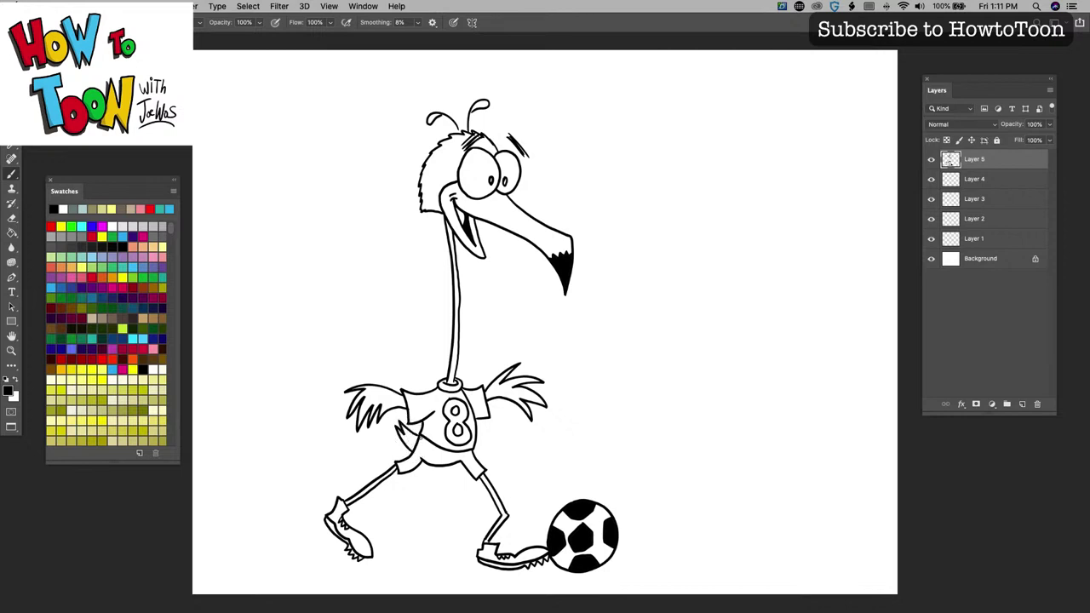
# Sign the drawing in the lower right corner of the canvas and draw an uneven ground line on both sides of the flamingo
pyautogui.moveTo(755, 550)
pyautogui.mouseDown()
pyautogui.moveTo(730, 570)
pyautogui.moveTo(770, 559)
pyautogui.moveTo(790, 575)
pyautogui.mouseUp()
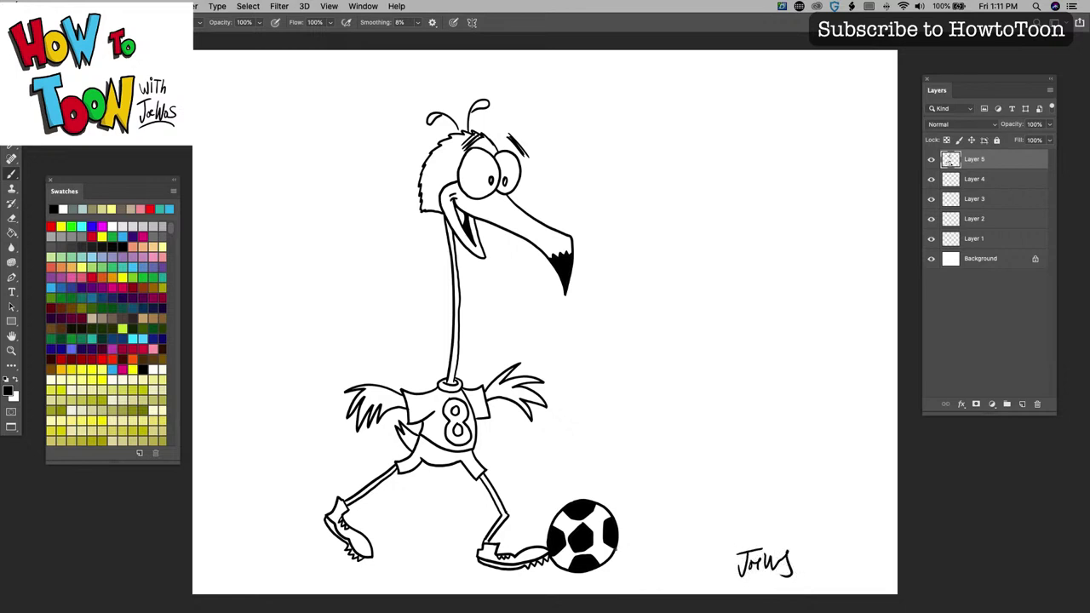
pyautogui.moveTo(615, 547)
pyautogui.mouseDown()
pyautogui.moveTo(830, 541)
pyautogui.moveTo(907, 552)
pyautogui.mouseUp()
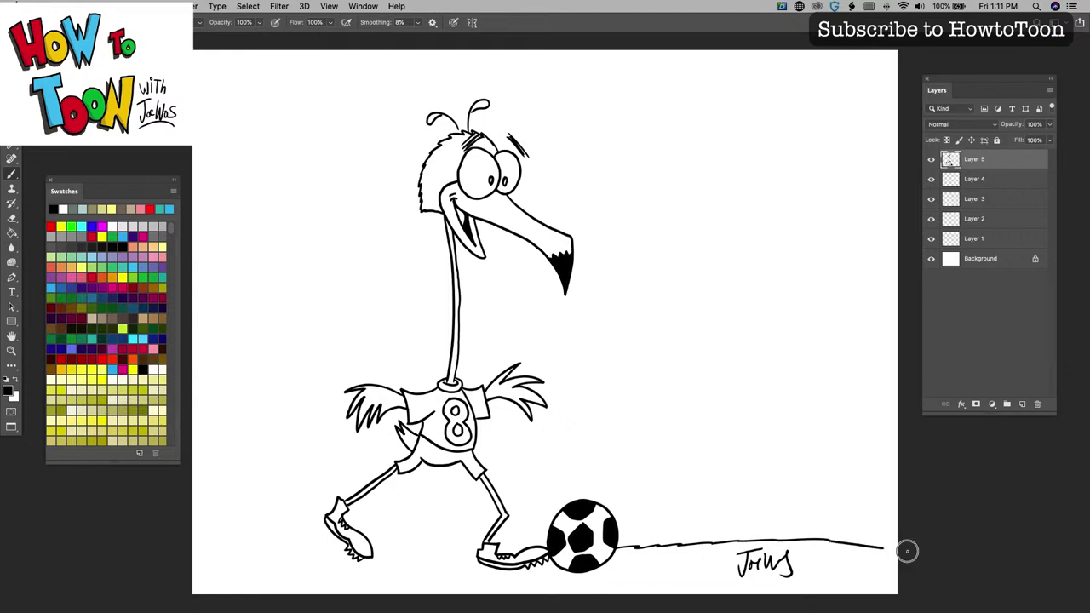
pyautogui.moveTo(485, 559); pyautogui.dragTo(194, 562)
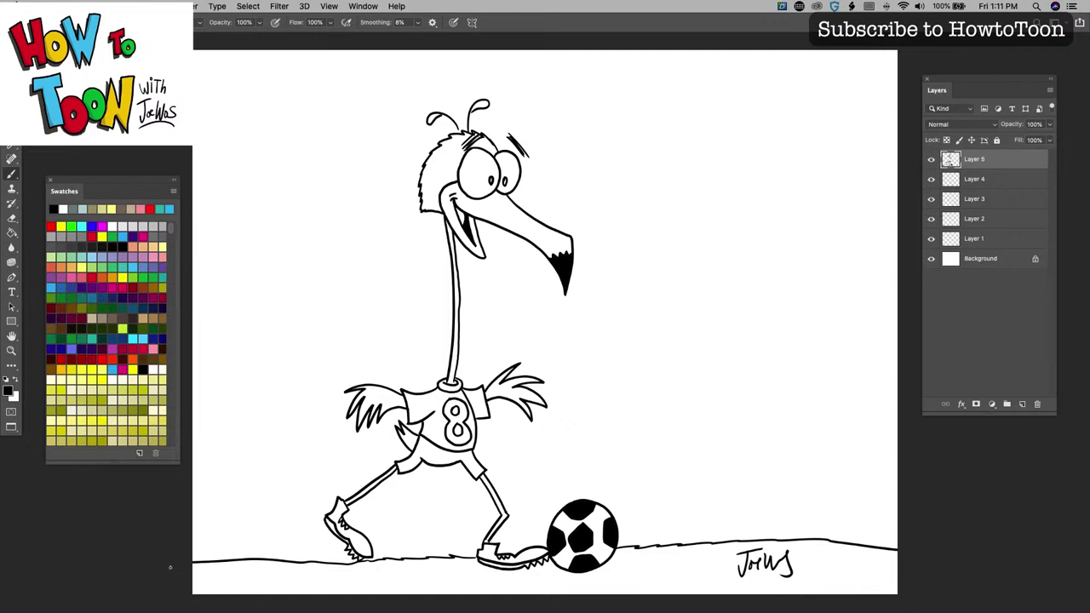
# Duplicate Layer 5 within the same document as Layer 5 copy
pyautogui.click(1051, 92)
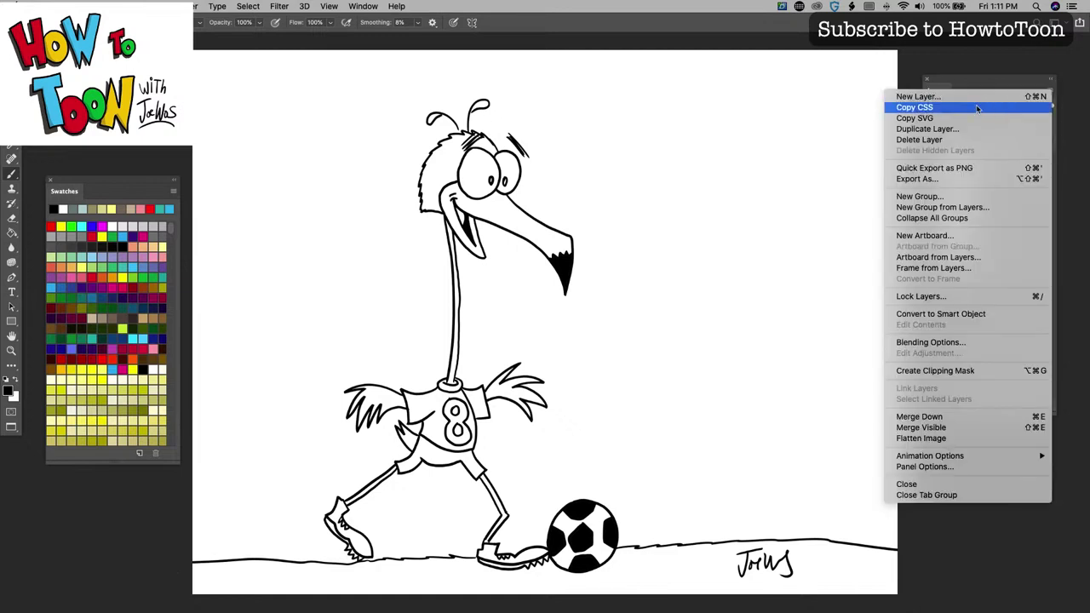
pyautogui.click(927, 129)
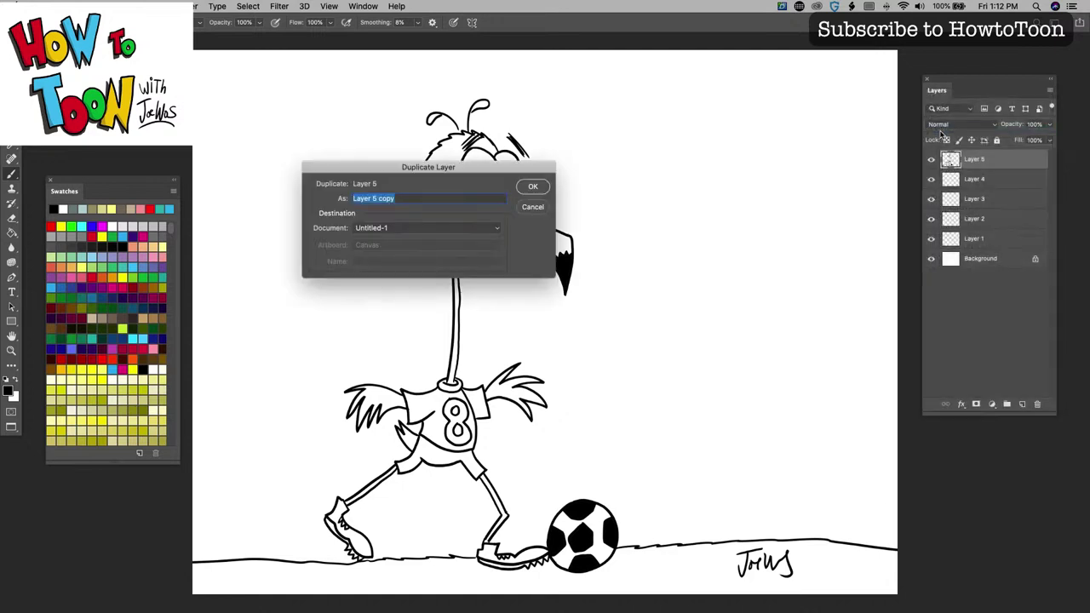
pyautogui.click(532, 188)
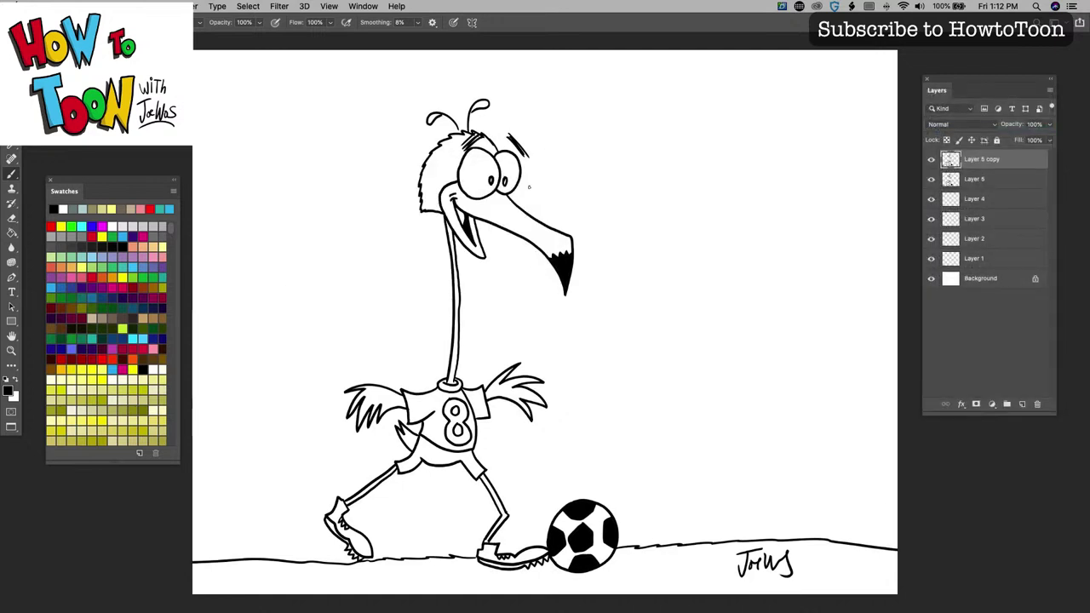
# Rename Layer 5 as color
pyautogui.doubleClick(975, 179)
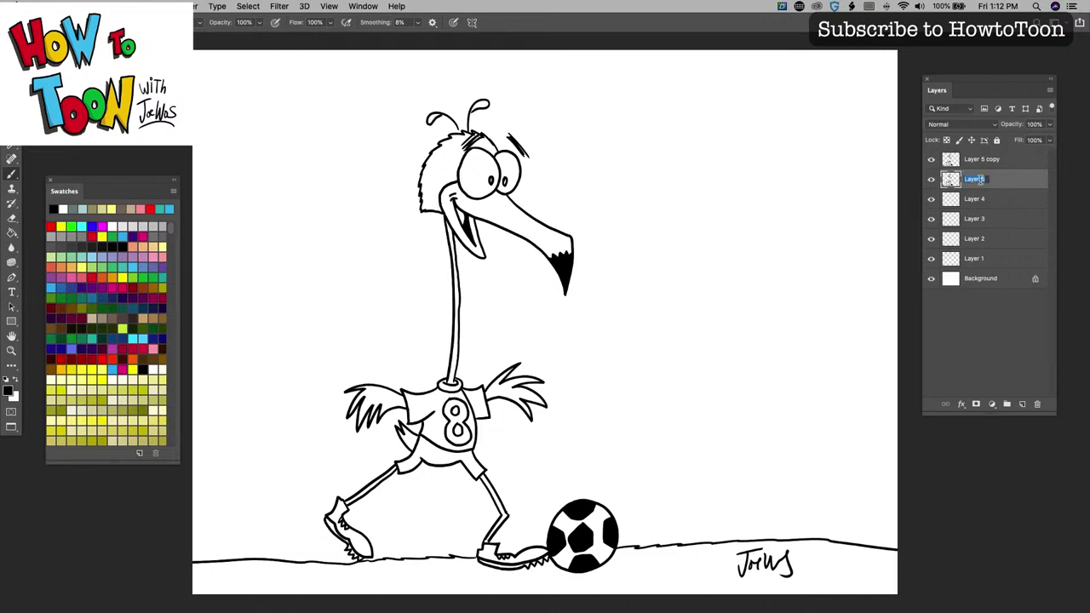
pyautogui.write('color')
pyautogui.press('Return')
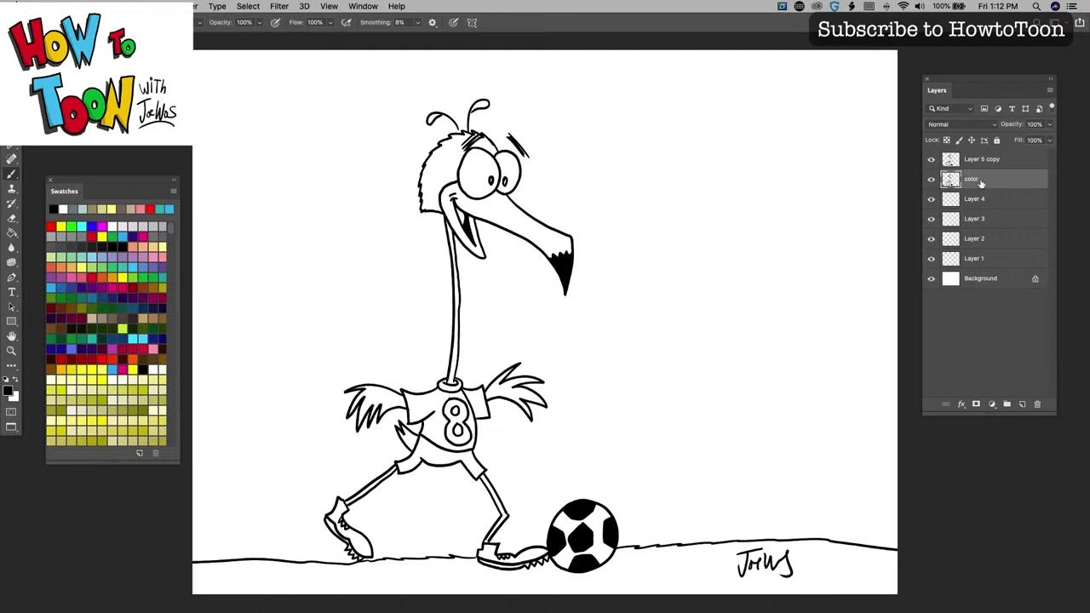
# Fill the flamingo's beak with golden yellow and the inside of its mouth with bright red
pyautogui.click(57, 368)
pyautogui.click(11, 234)
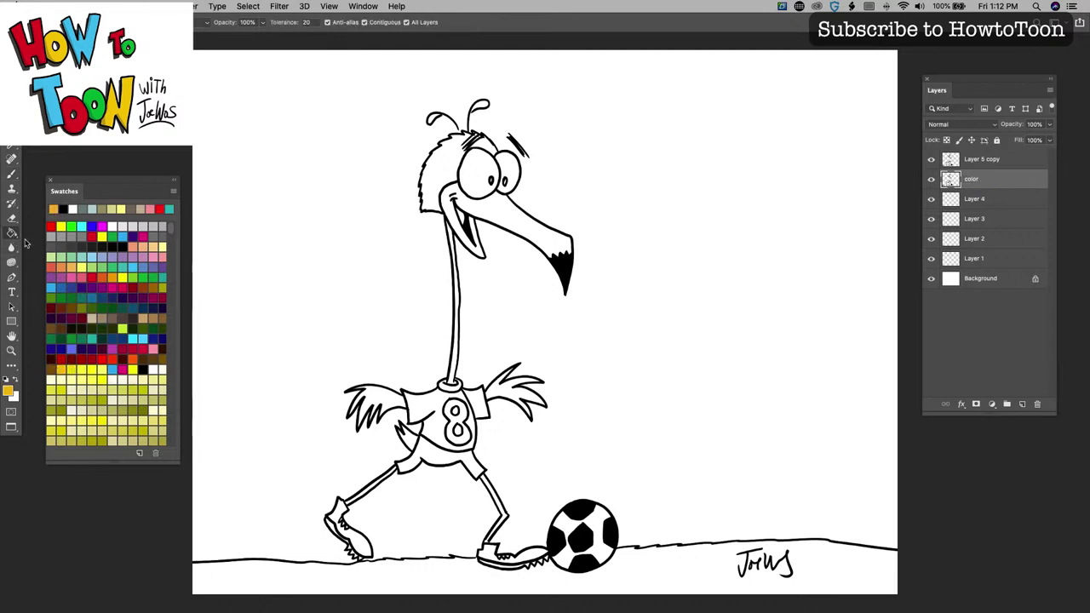
pyautogui.click(497, 218)
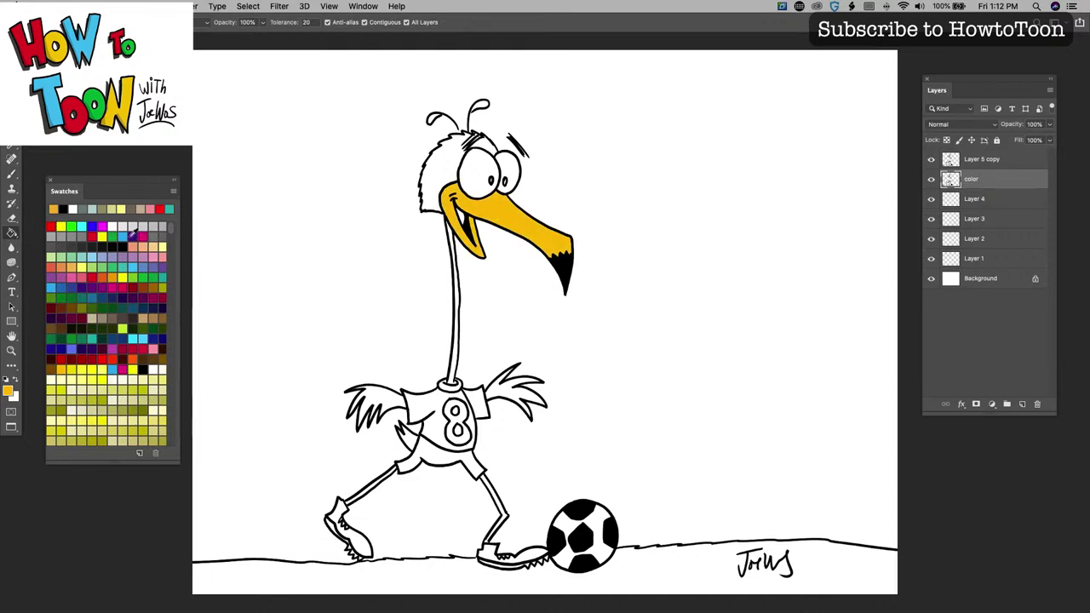
pyautogui.click(52, 228)
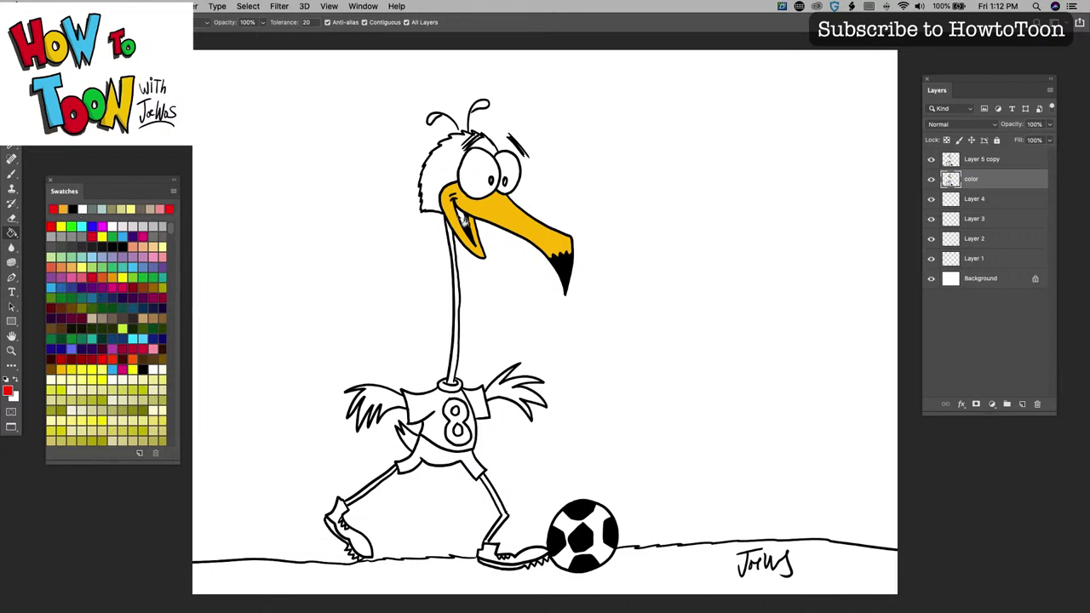
# Fill the flamingo's head, neck, both wings and tail with light pink
pyautogui.click(162, 264)
pyautogui.click(447, 168)
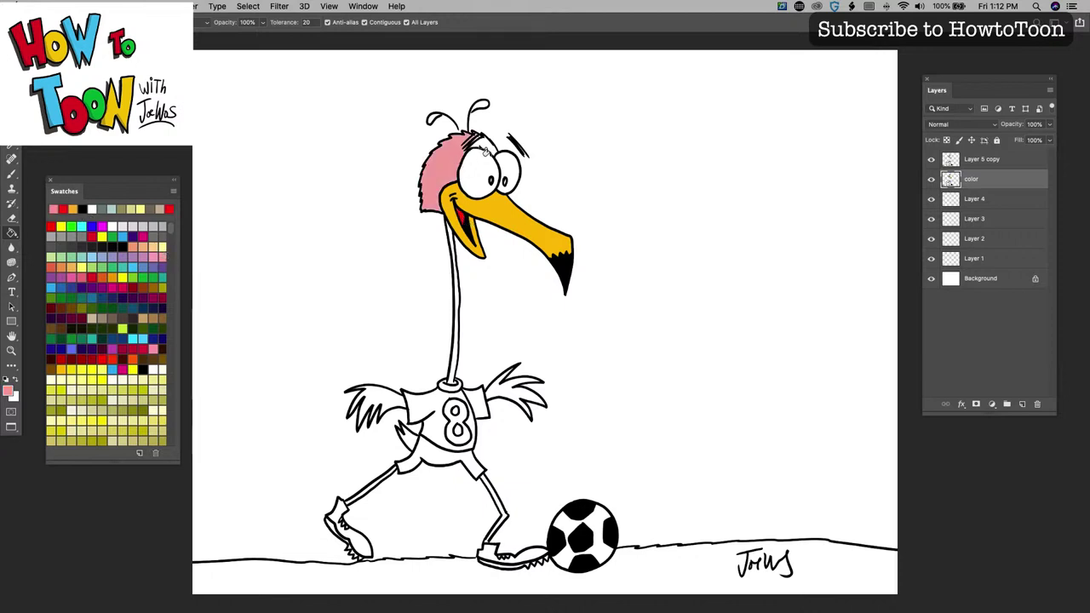
pyautogui.click(482, 150)
pyautogui.click(456, 378)
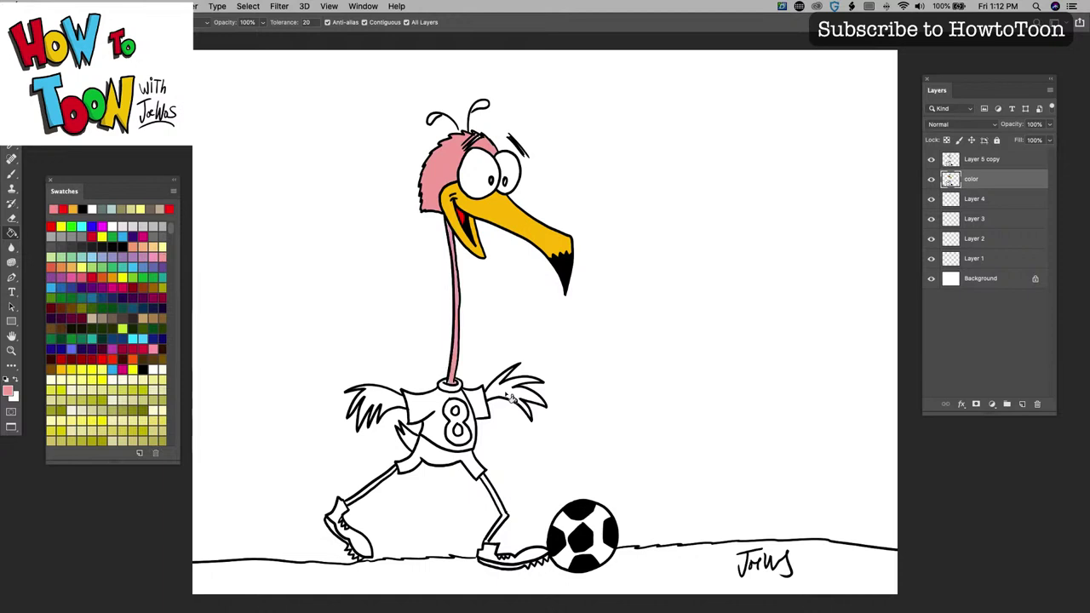
pyautogui.click(511, 397)
pyautogui.click(395, 407)
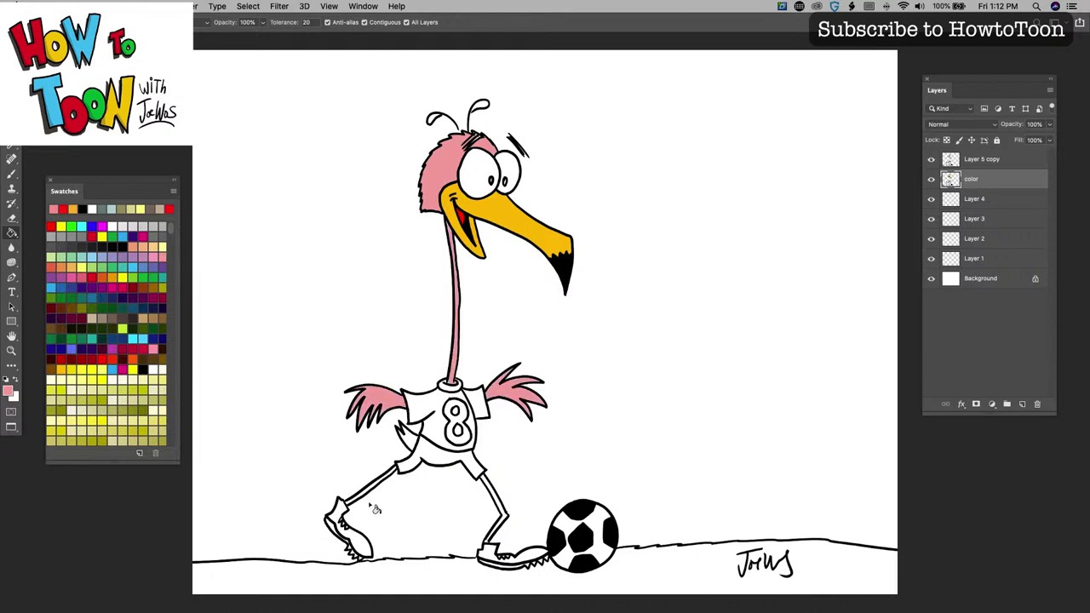
pyautogui.click(409, 441)
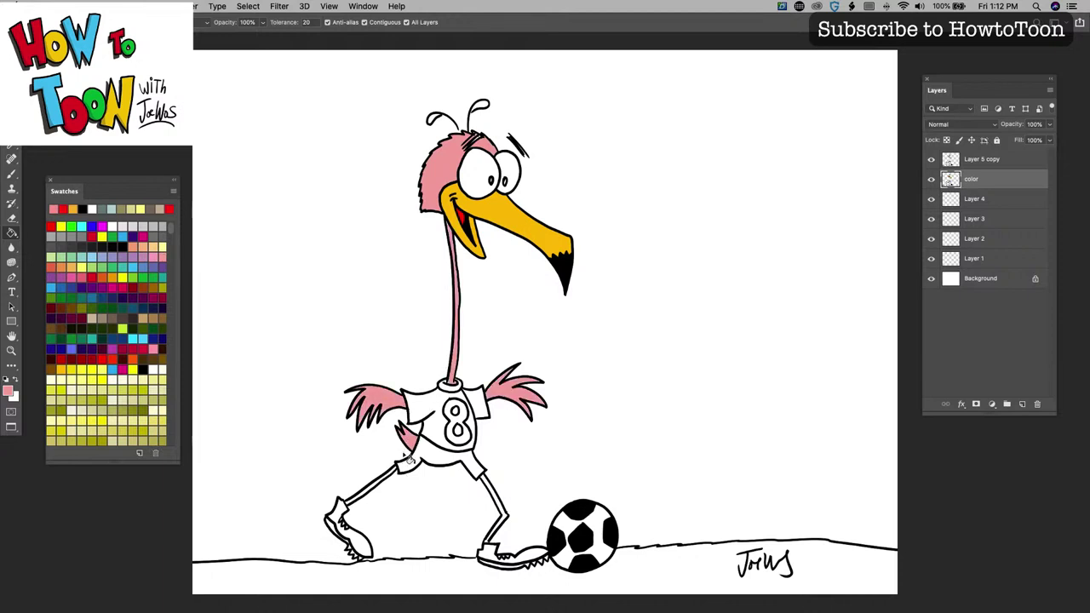
# Fill both of the flamingo's legs with golden yellow
pyautogui.click(61, 360)
pyautogui.click(364, 499)
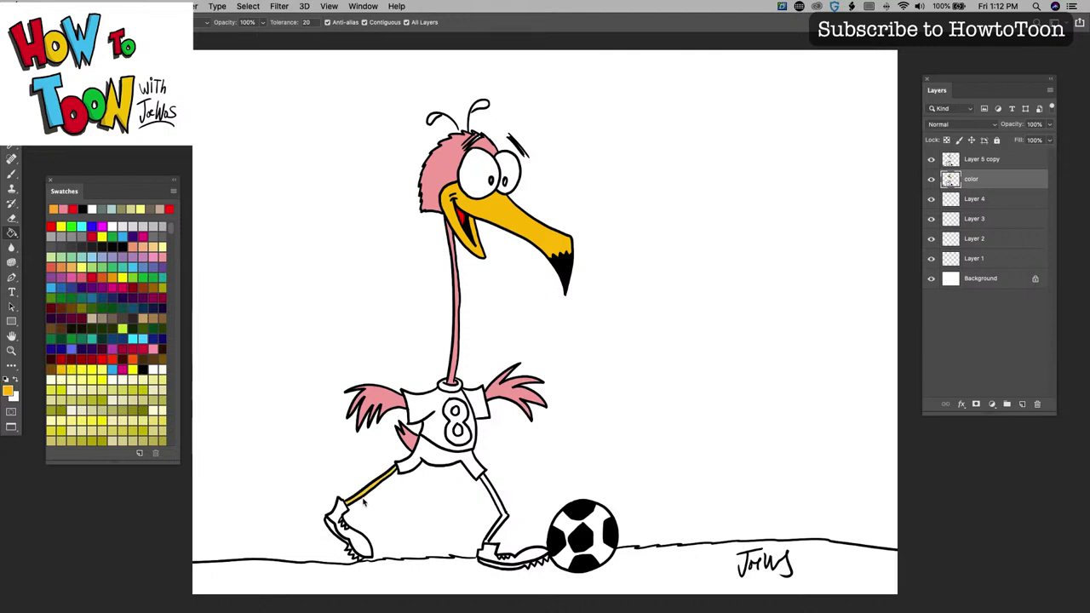
pyautogui.click(493, 495)
# Fill the jersey's body and both sleeves with deep red
pyautogui.click(92, 235)
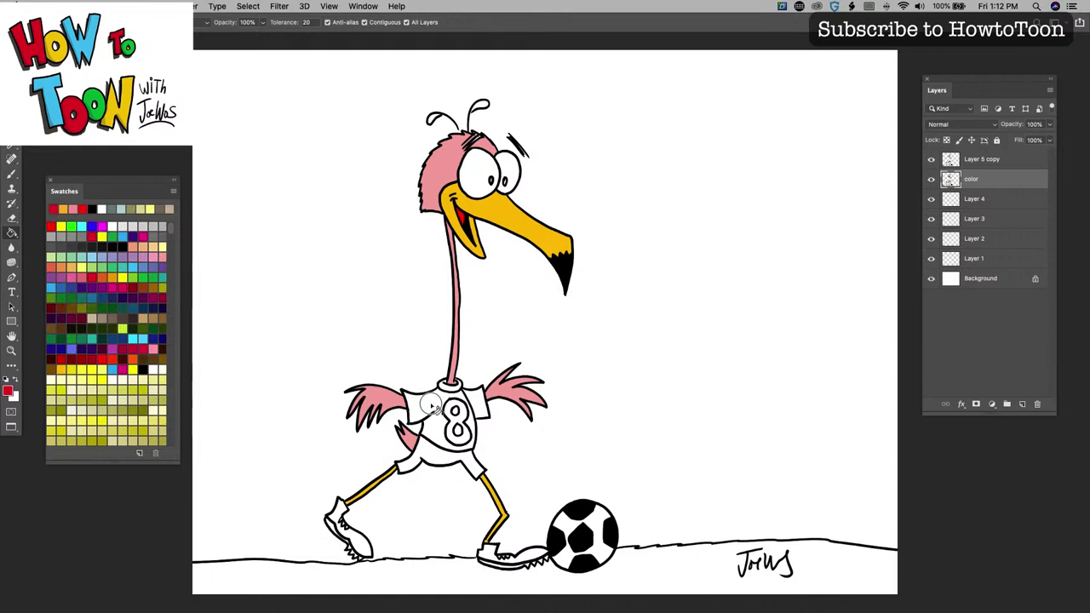
pyautogui.click(431, 404)
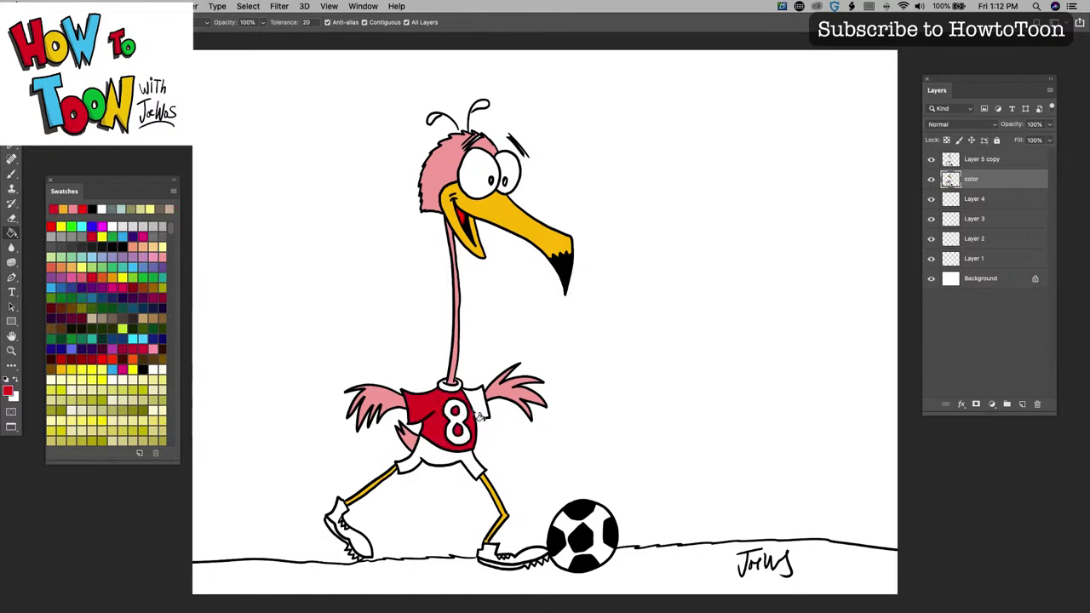
pyautogui.click(482, 411)
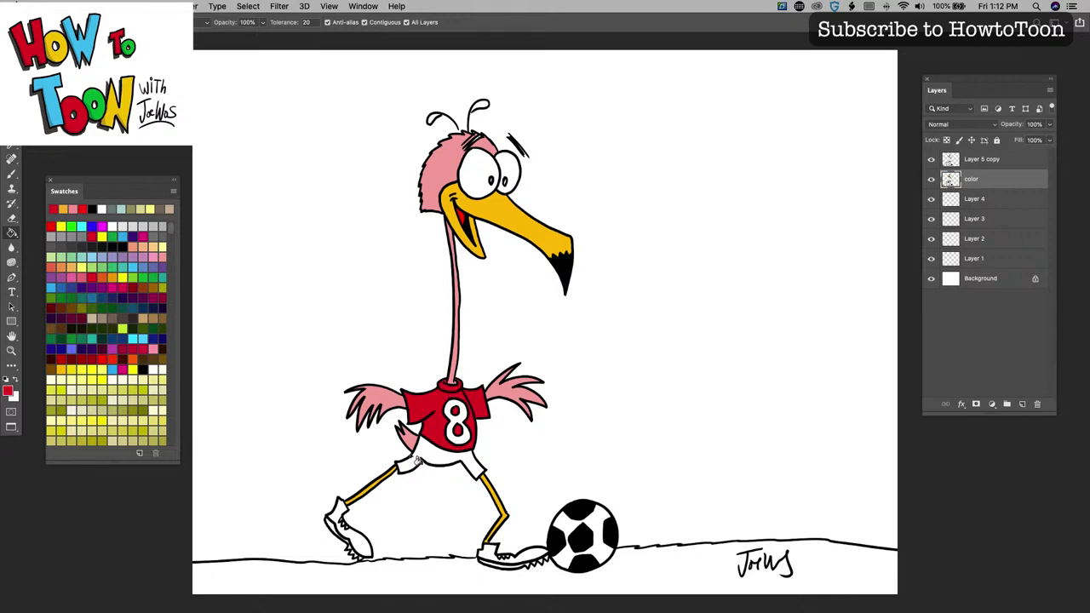
# Fill the jersey's collar with magenta and the number 8 with golden yellow
pyautogui.click(144, 237)
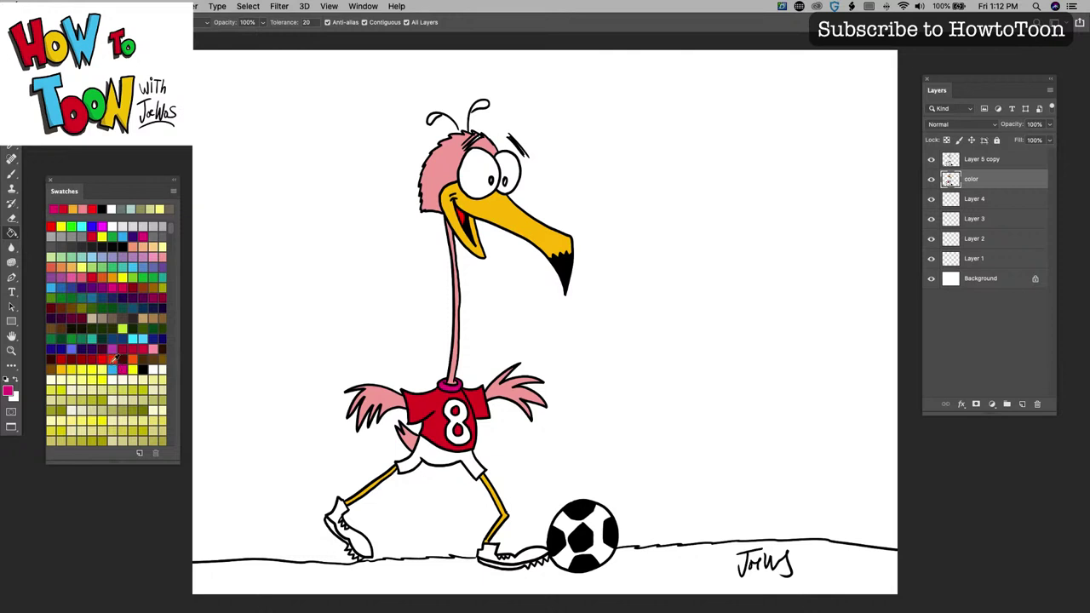
pyautogui.click(68, 368)
pyautogui.click(455, 411)
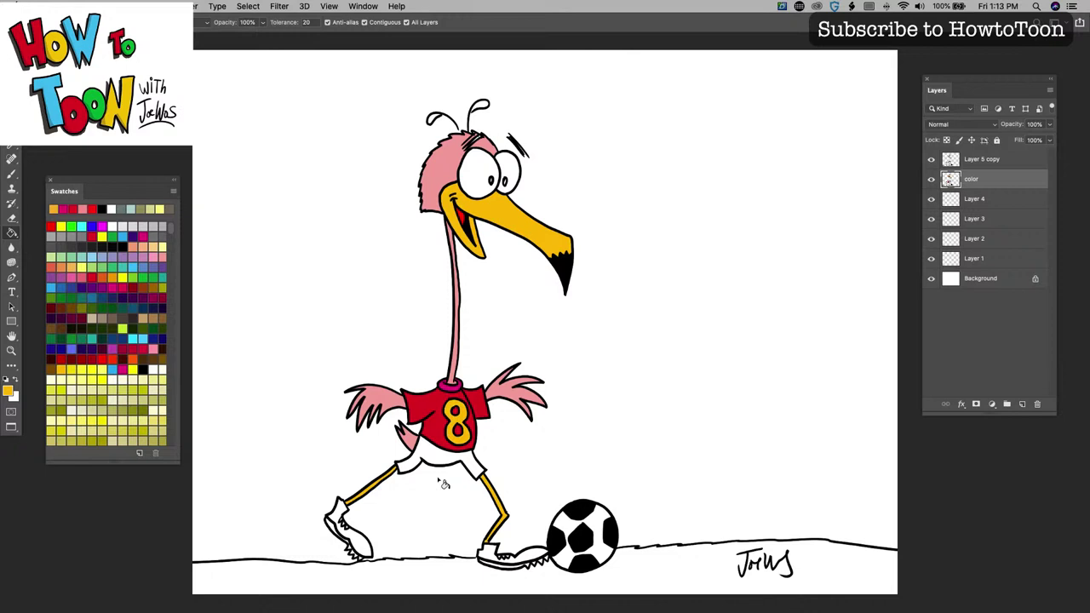
# Try a bright green fill on the ground area and undo it
pyautogui.click(142, 278)
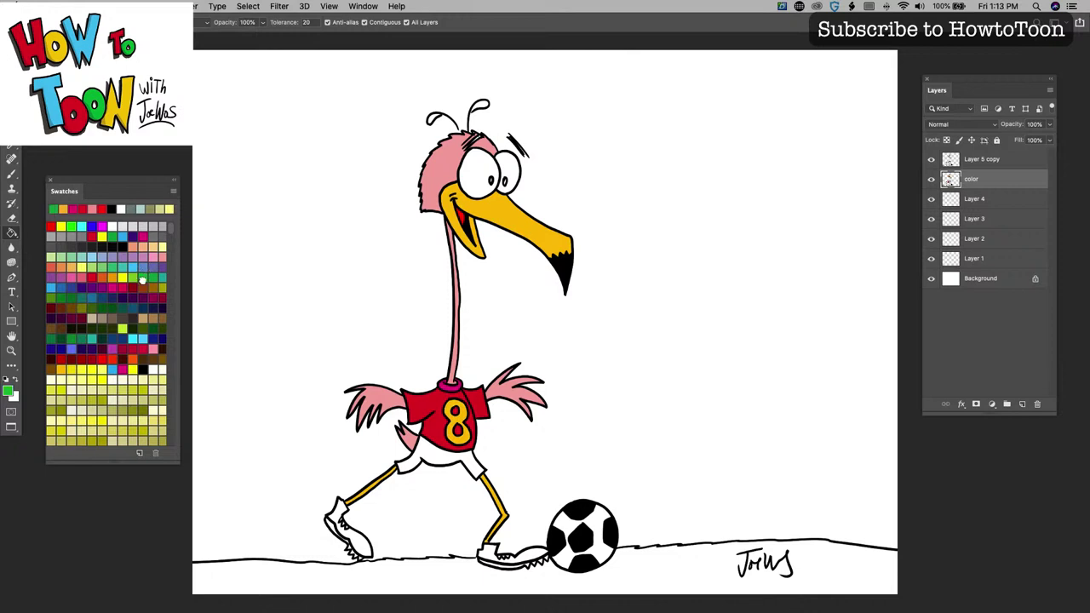
pyautogui.click(247, 579)
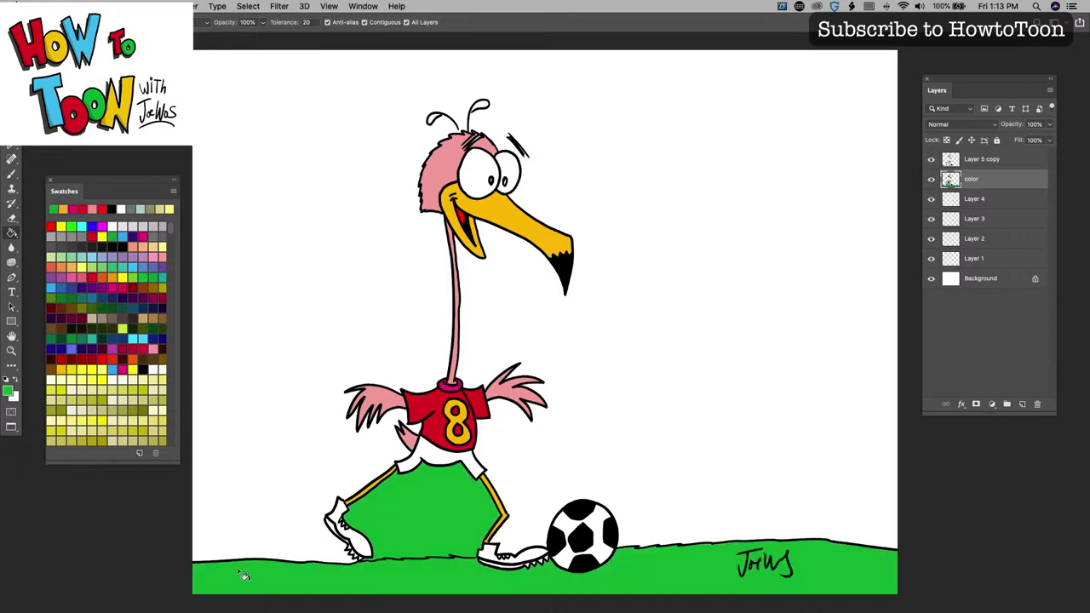
pyautogui.click(125, 6)
pyautogui.click(141, 15)
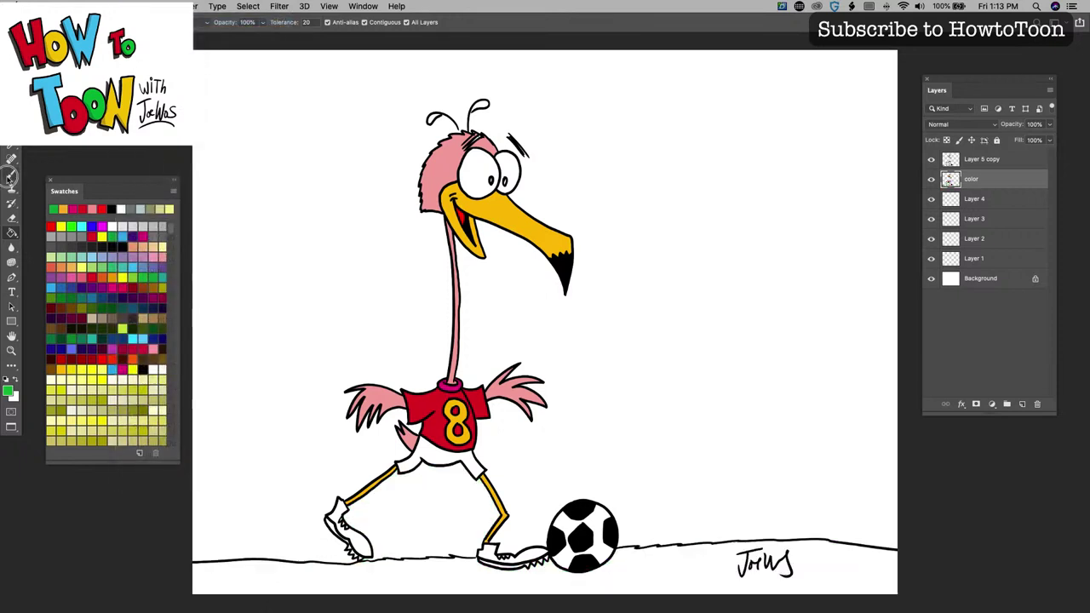
# Close the gap in the ground line between the feet with the brush and fill the ground with bright green
pyautogui.press('b')
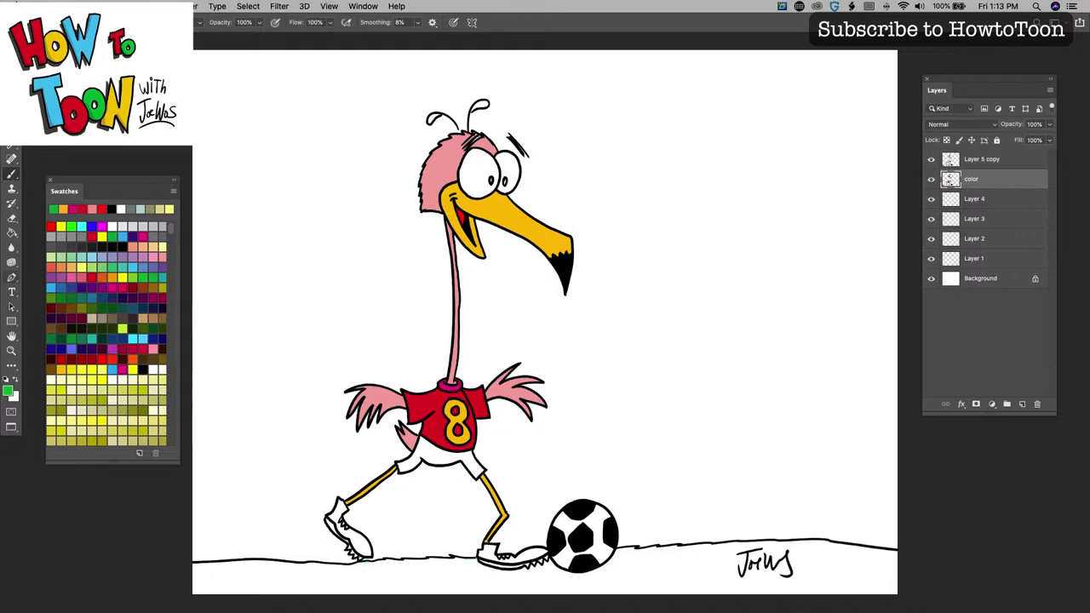
pyautogui.click(11, 234)
pyautogui.click(268, 577)
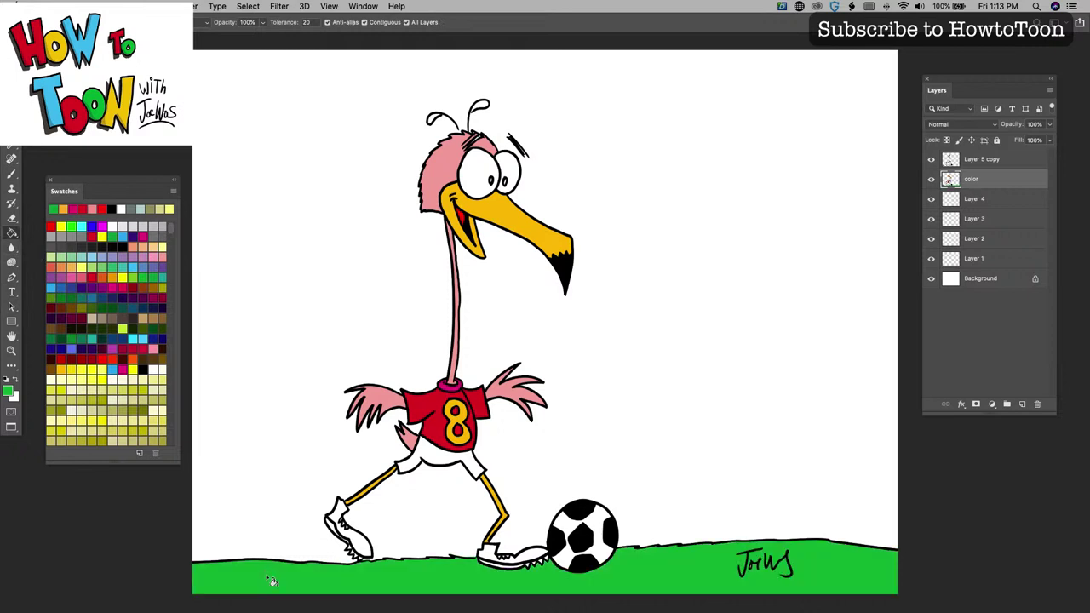
# Try a crimson fill in a curled feather on the head and undo it
pyautogui.click(134, 286)
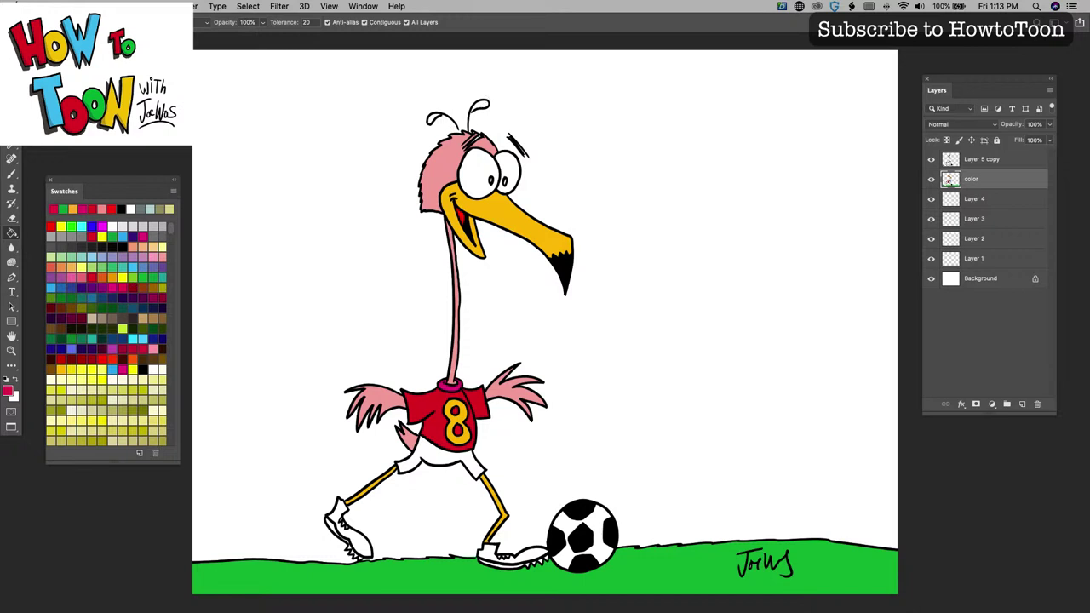
pyautogui.click(424, 119)
pyautogui.click(101, 6)
pyautogui.click(100, 6)
pyautogui.click(11, 173)
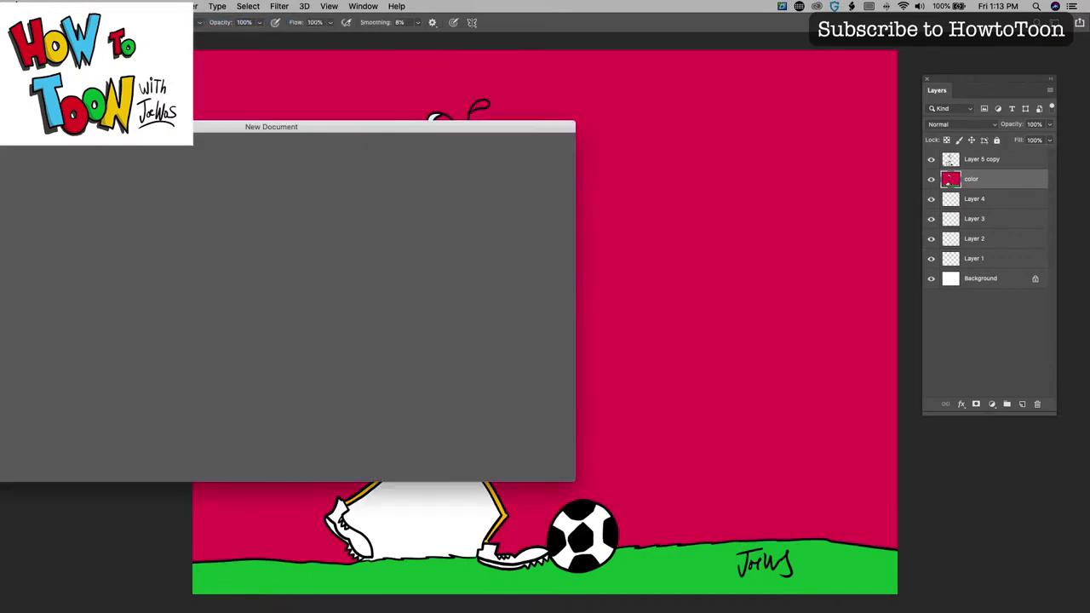
pyautogui.click(101, 6)
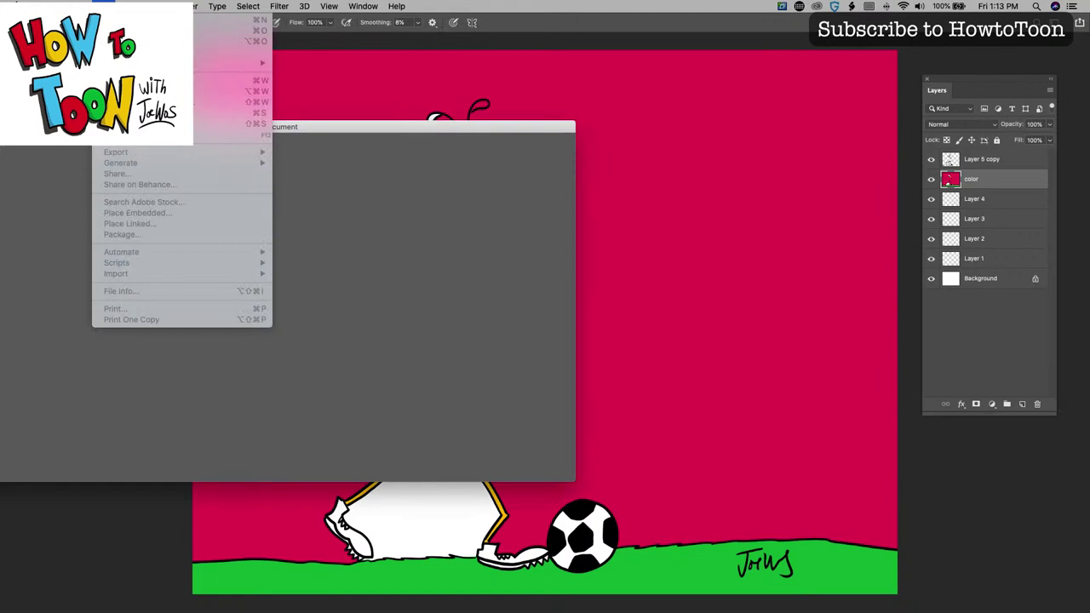
pyautogui.press('Escape')
pyautogui.press('Escape')
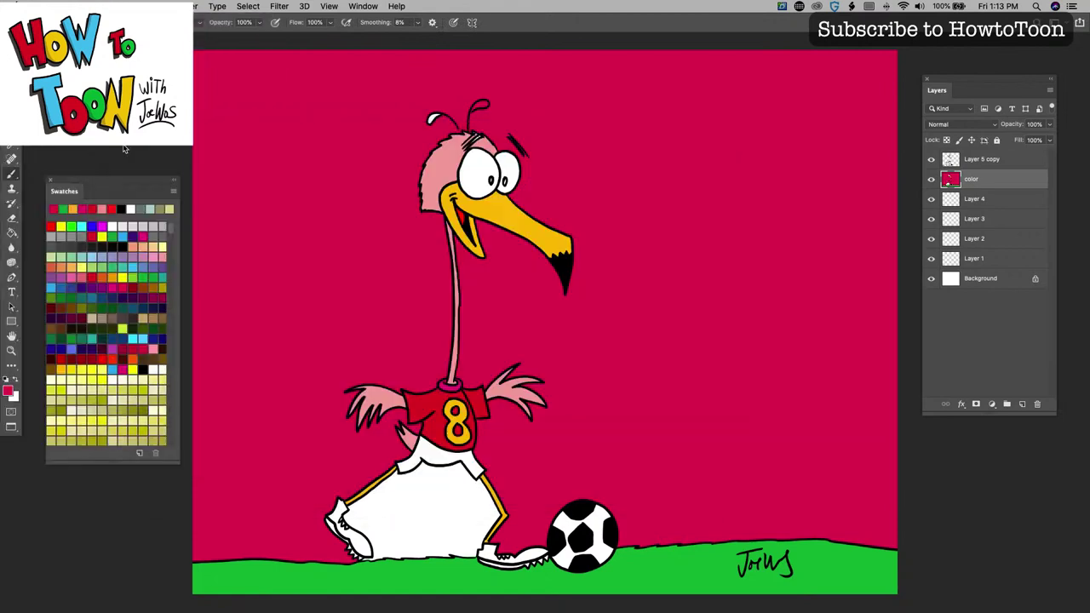
pyautogui.click(128, 6)
pyautogui.click(204, 19)
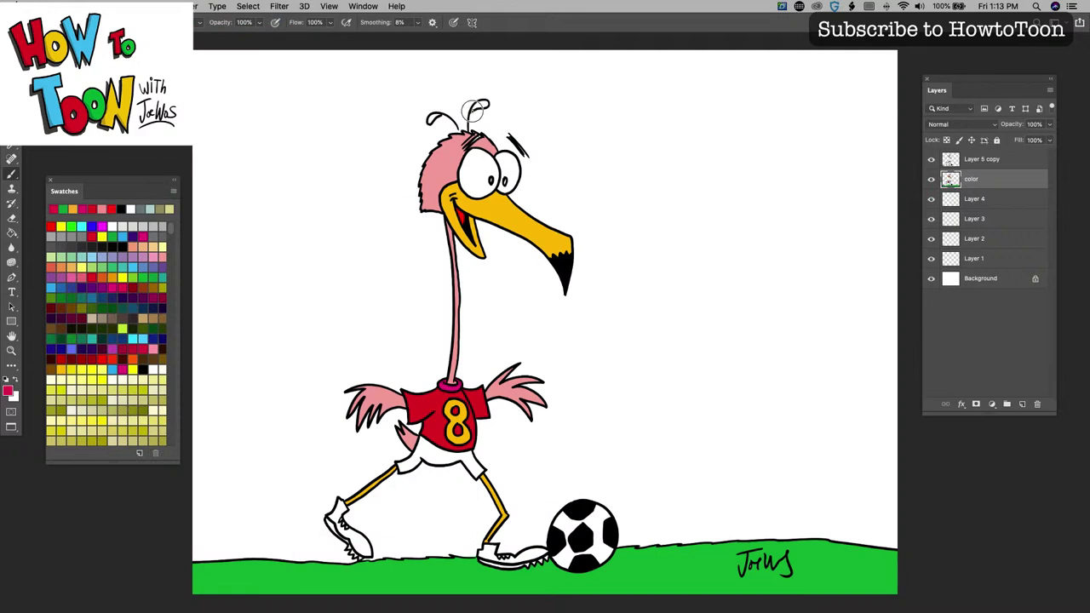
# Fill the tips of both curled head feathers with crimson
pyautogui.click(13, 231)
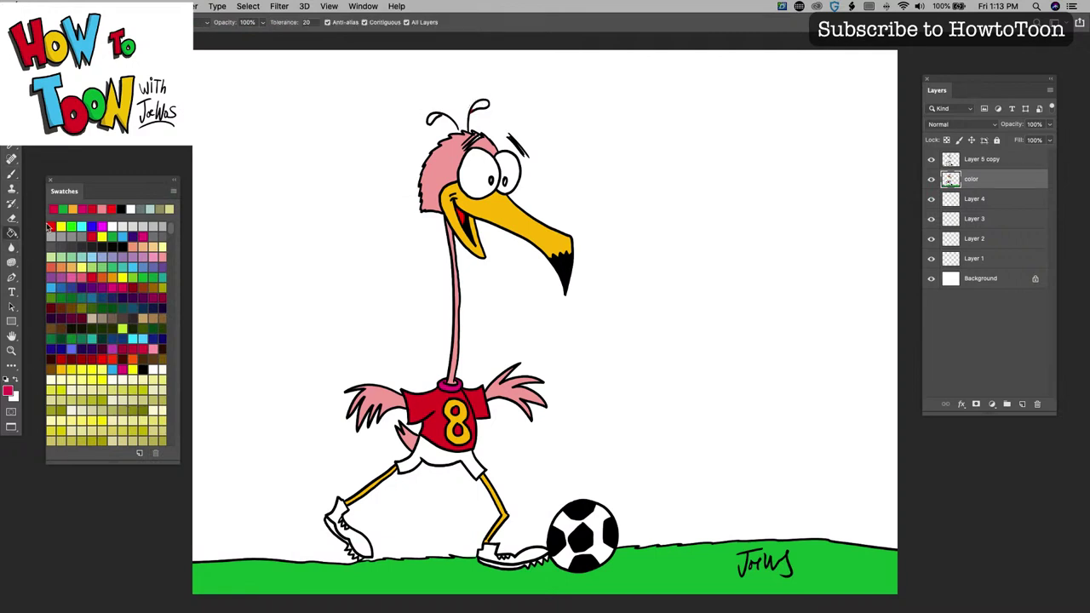
pyautogui.click(482, 107)
pyautogui.click(434, 120)
# Sample the head's pink and brush it over the small unfilled spot beside the eyebrow
pyautogui.press('i')
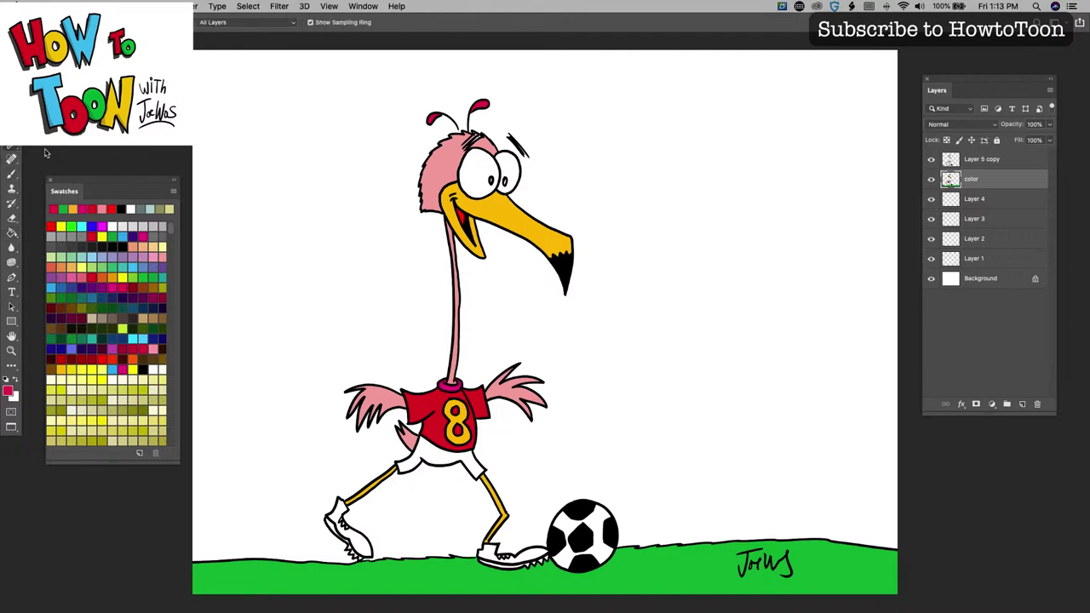
pyautogui.click(442, 154)
pyautogui.click(13, 172)
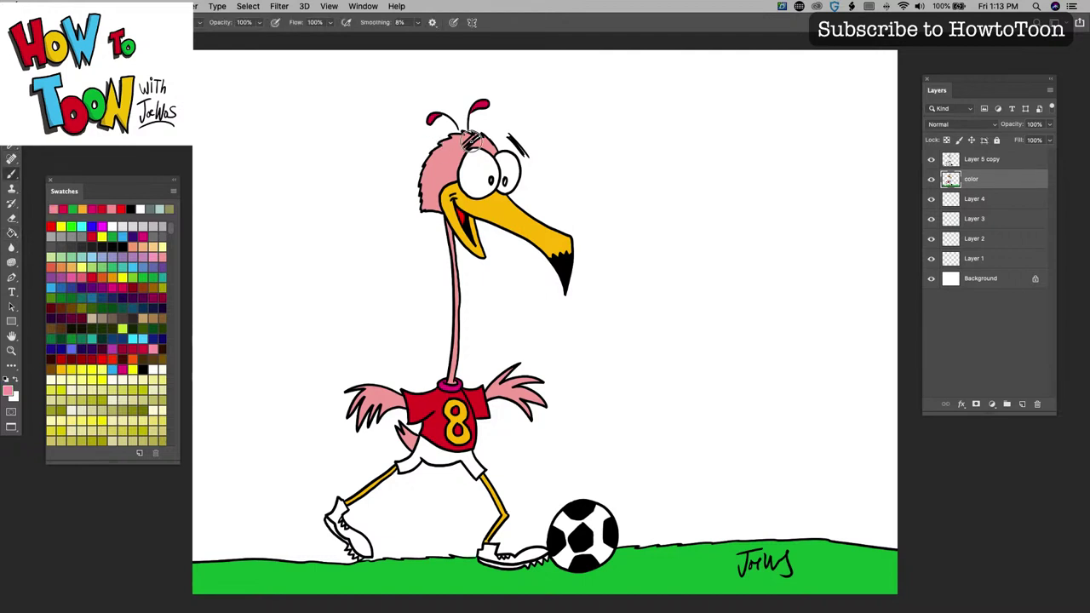
pyautogui.moveTo(471, 139); pyautogui.dragTo(474, 136)
# Fill the flamingo's shorts with light blue using the Paint Bucket
pyautogui.click(55, 283)
pyautogui.click(12, 247)
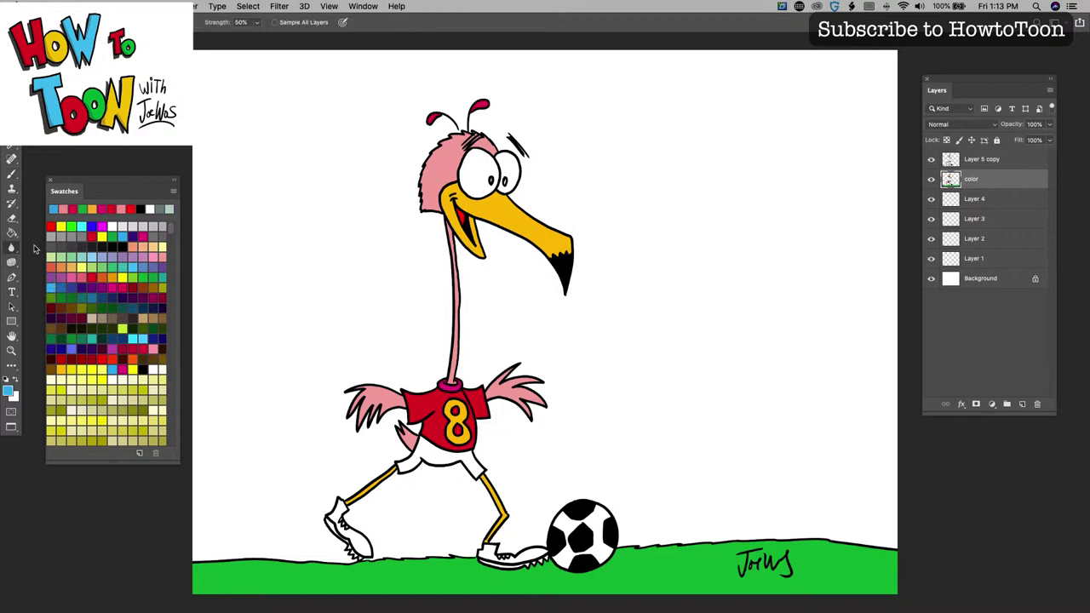
pyautogui.click(12, 232)
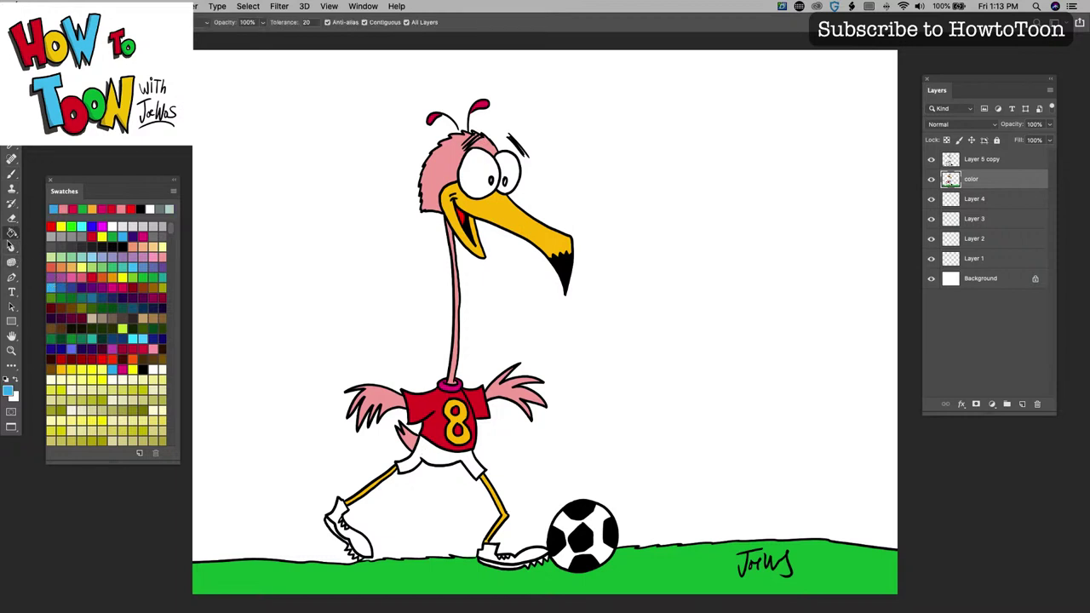
pyautogui.click(426, 462)
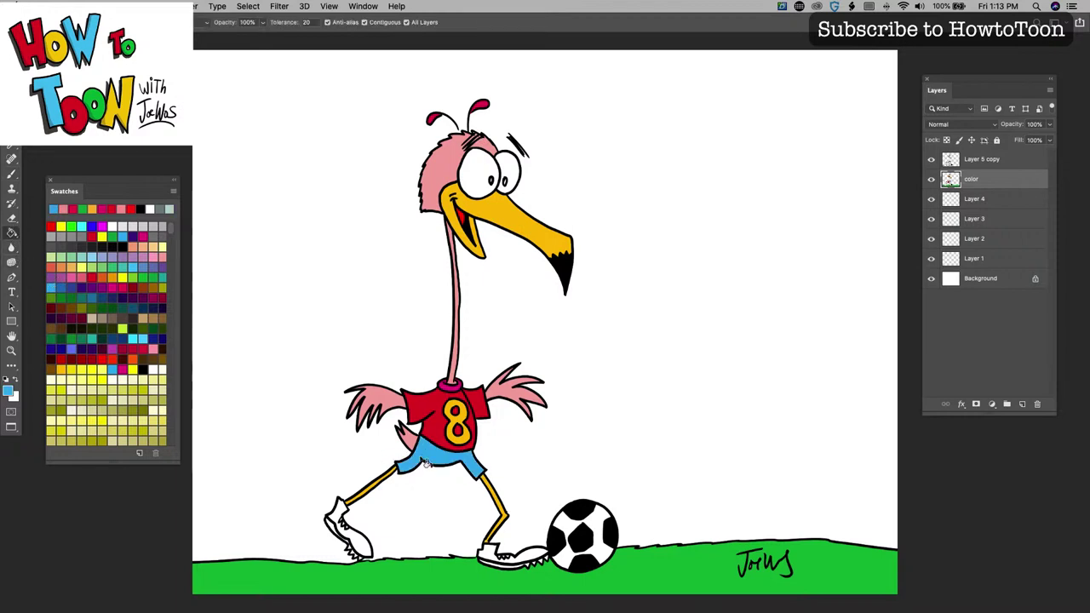
# Paint white stripes down both legs of the shorts and choose light gray for the Paint Bucket
pyautogui.click(16, 380)
pyautogui.click(11, 173)
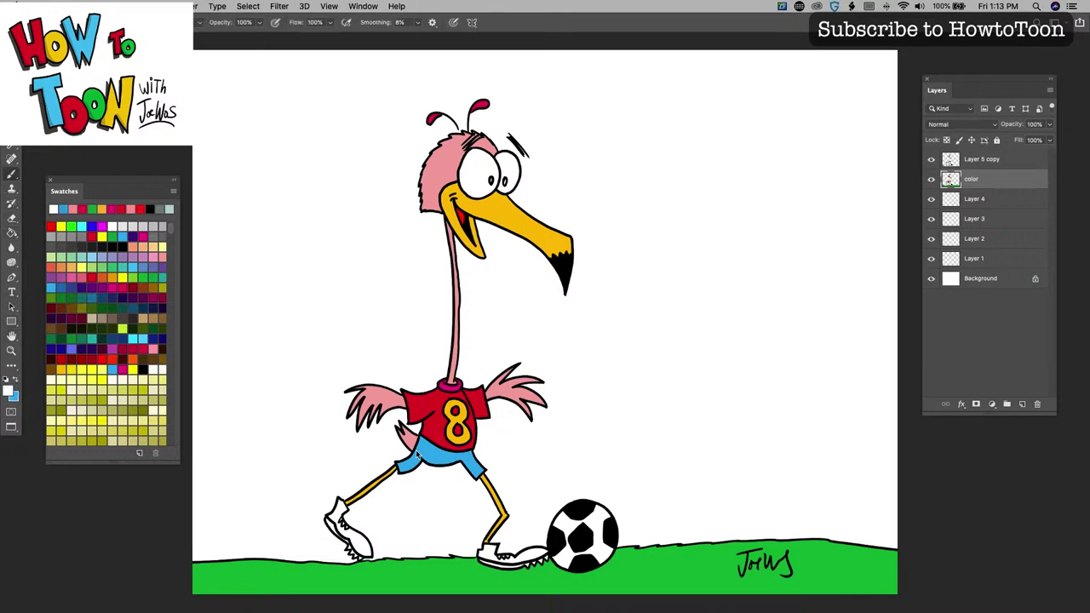
pyautogui.moveTo(426, 439); pyautogui.dragTo(407, 468)
pyautogui.click(134, 224)
pyautogui.click(11, 232)
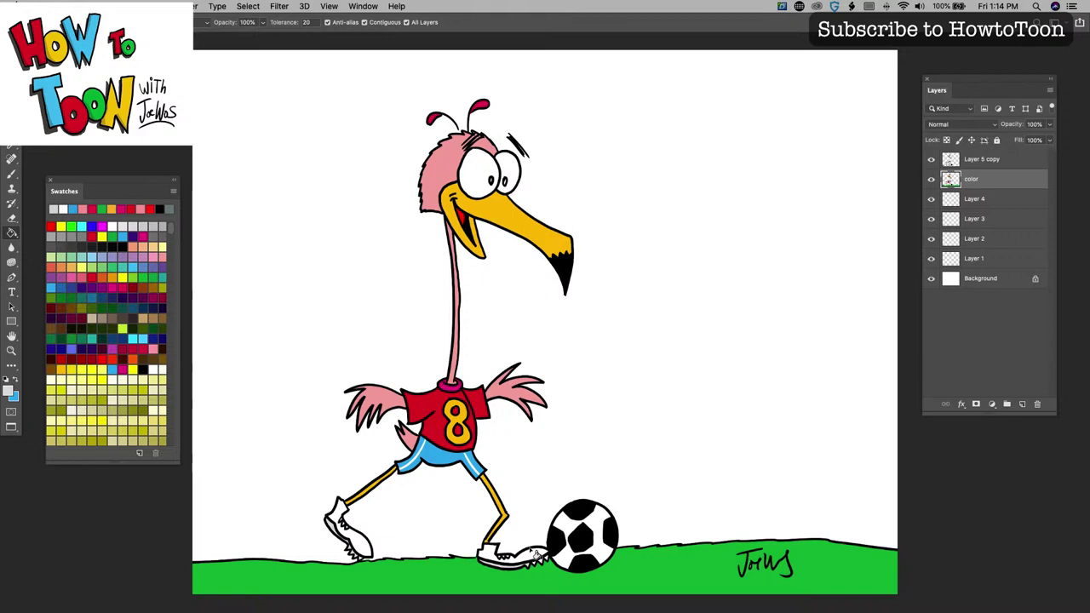
# Merge Layer 5 copy down into the color layer
pyautogui.click(1004, 160)
pyautogui.click(1049, 91)
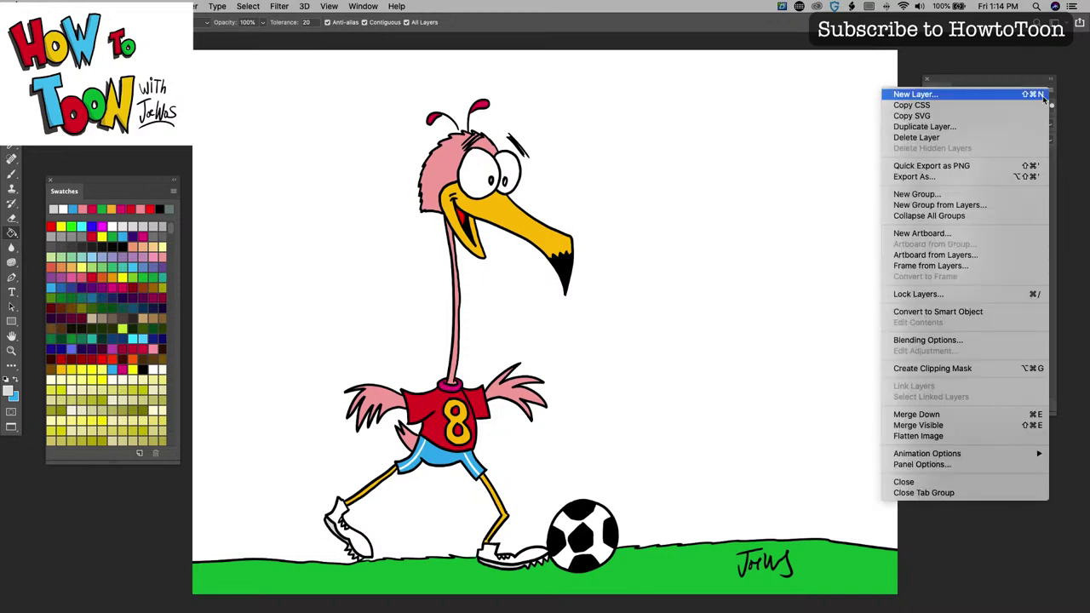
pyautogui.click(920, 414)
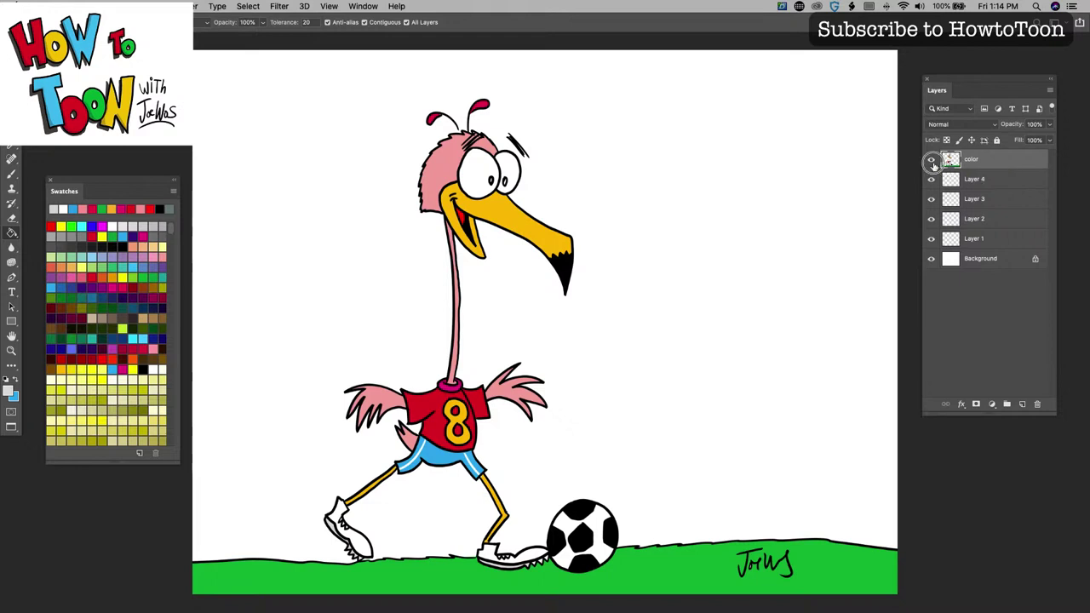
# Hide the color layer and make Layer 4 the active layer
pyautogui.click(932, 161)
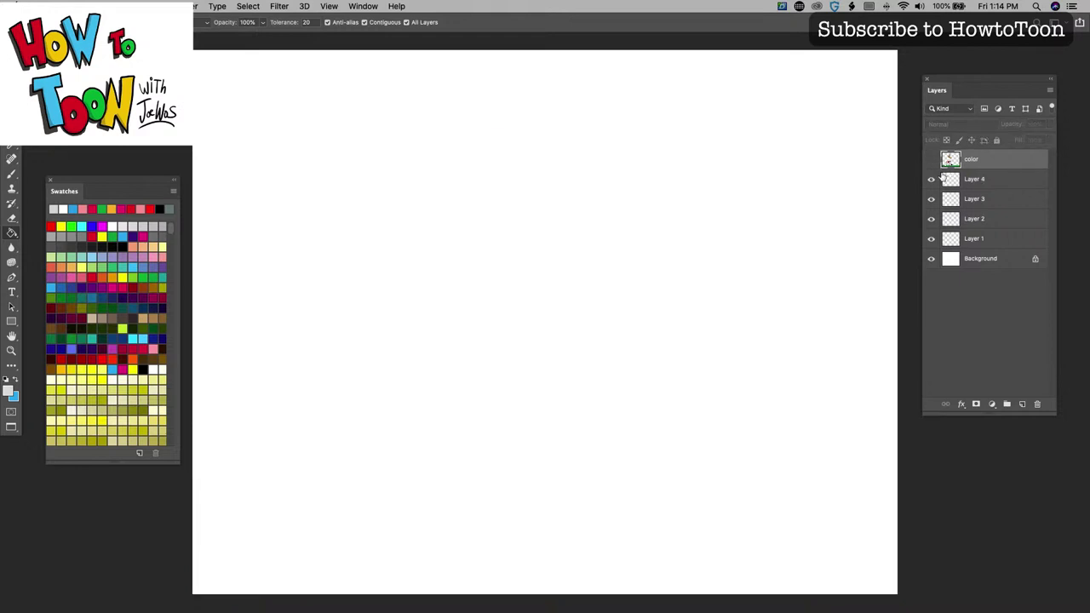
pyautogui.click(969, 179)
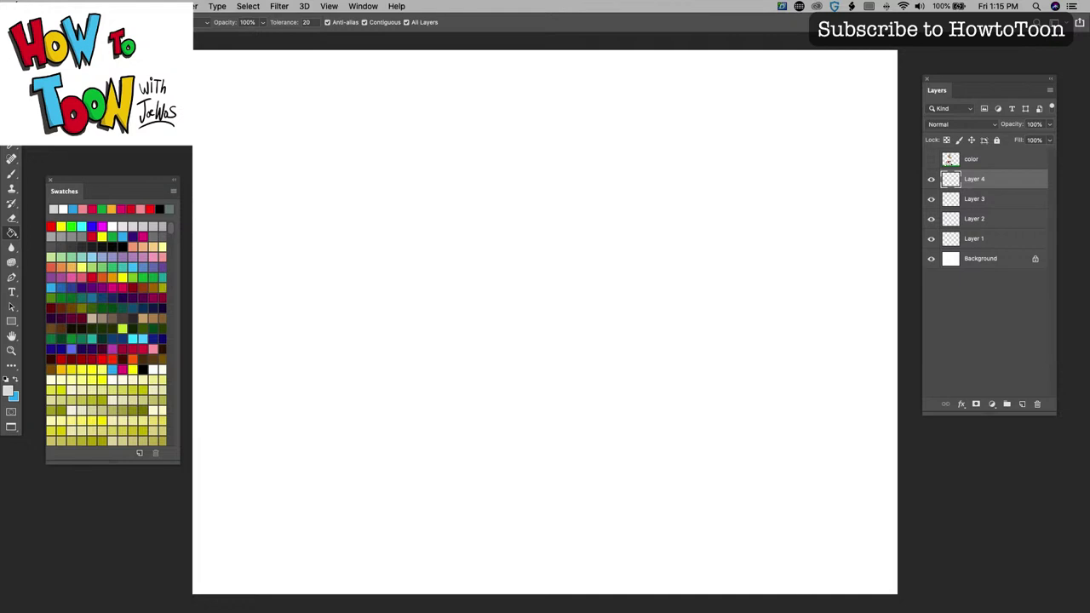
pyautogui.press('Tab')
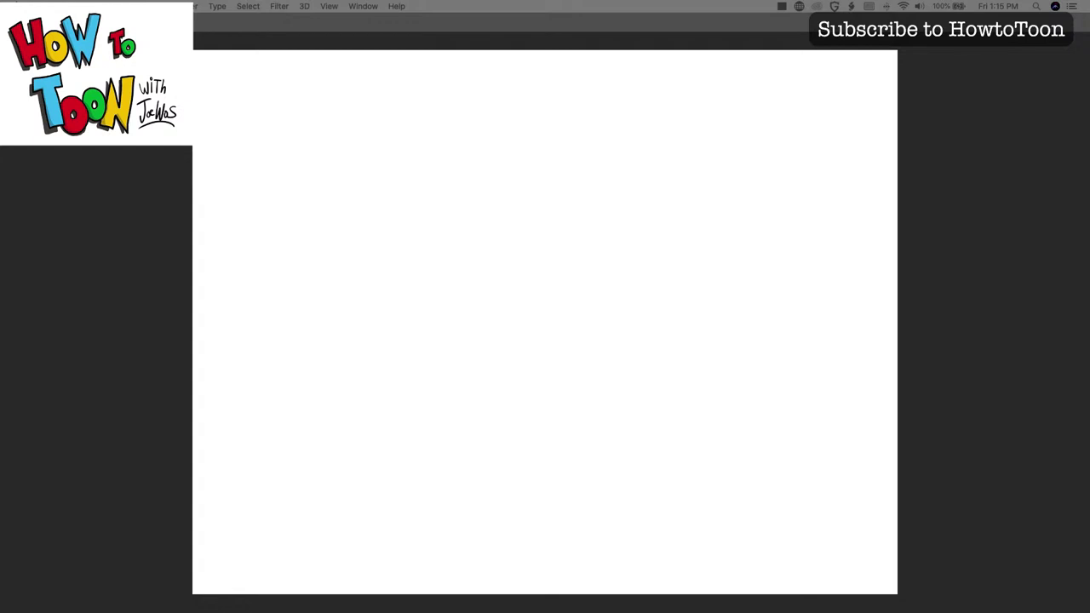
pyautogui.press('Tab')
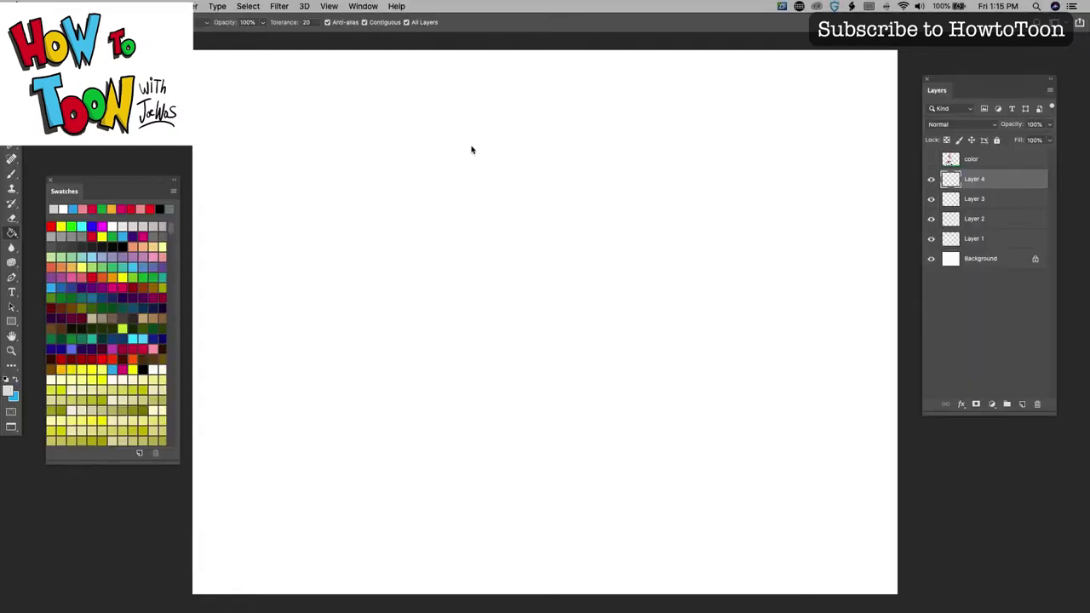
# Brush three adjoining eye shapes in black on the blank canvas, outline a goggle frame around them and fill the frame black
pyautogui.click(11, 175)
pyautogui.click(7, 380)
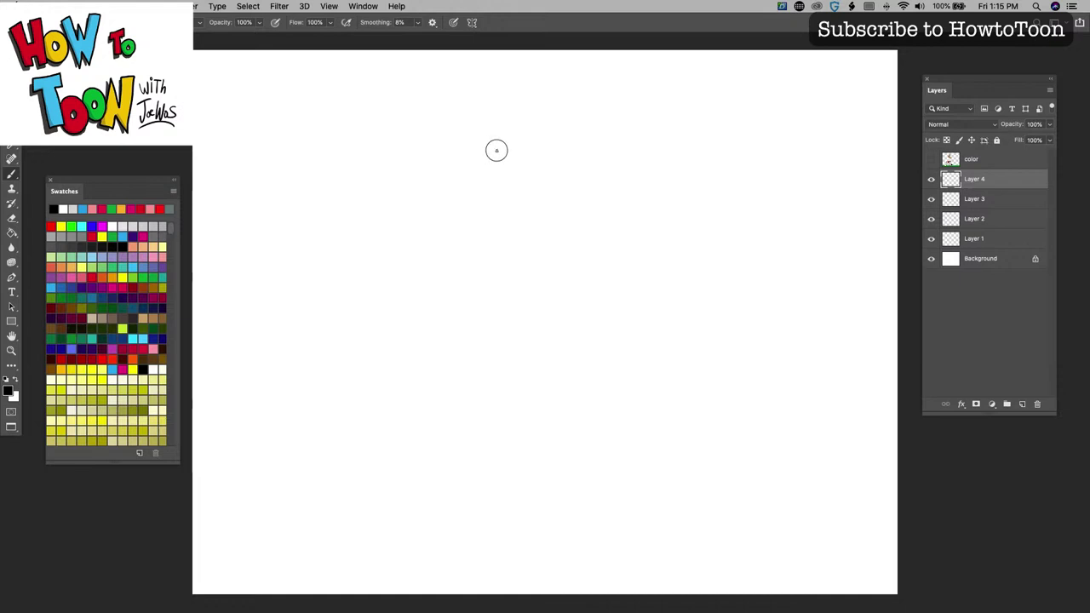
pyautogui.moveTo(492, 149)
pyautogui.mouseDown()
pyautogui.moveTo(513, 179)
pyautogui.moveTo(495, 201)
pyautogui.moveTo(474, 193)
pyautogui.moveTo(468, 170)
pyautogui.moveTo(492, 150)
pyautogui.moveTo(531, 157)
pyautogui.moveTo(539, 189)
pyautogui.moveTo(519, 195)
pyautogui.moveTo(523, 160)
pyautogui.moveTo(545, 148)
pyautogui.moveTo(567, 161)
pyautogui.moveTo(560, 190)
pyautogui.moveTo(544, 193)
pyautogui.mouseUp()
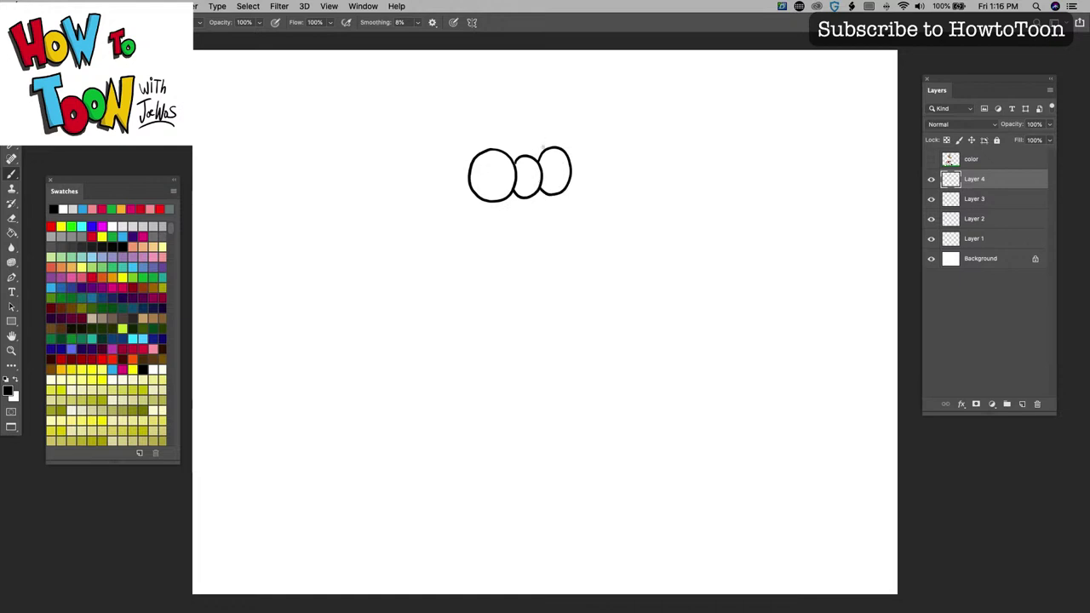
pyautogui.moveTo(535, 145)
pyautogui.mouseDown()
pyautogui.moveTo(562, 140)
pyautogui.moveTo(576, 153)
pyautogui.moveTo(567, 199)
pyautogui.moveTo(486, 214)
pyautogui.moveTo(465, 201)
pyautogui.moveTo(461, 152)
pyautogui.moveTo(481, 136)
pyautogui.moveTo(540, 151)
pyautogui.mouseUp()
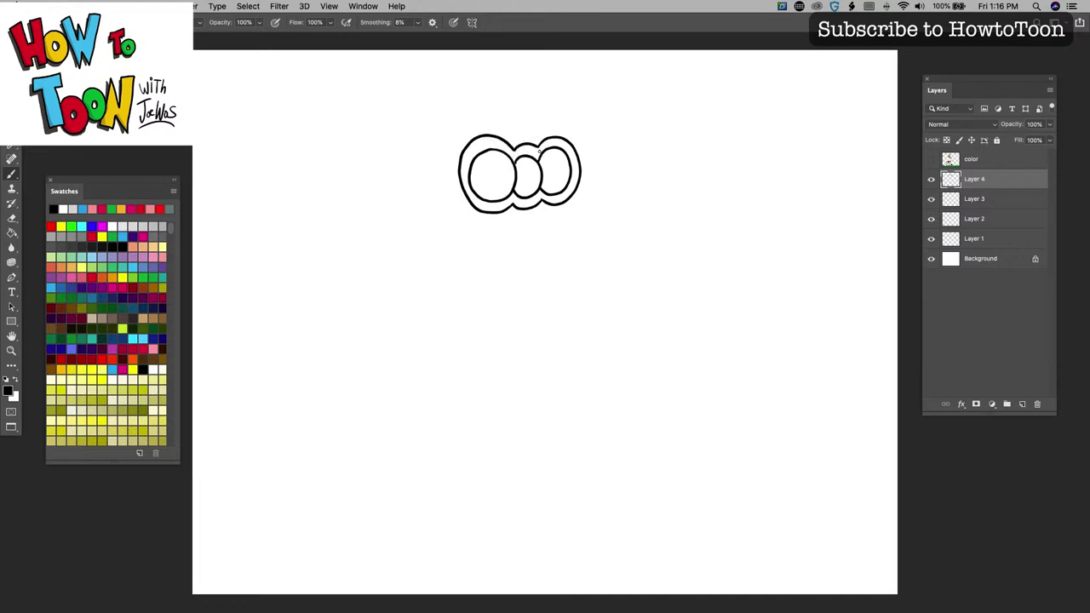
pyautogui.click(11, 231)
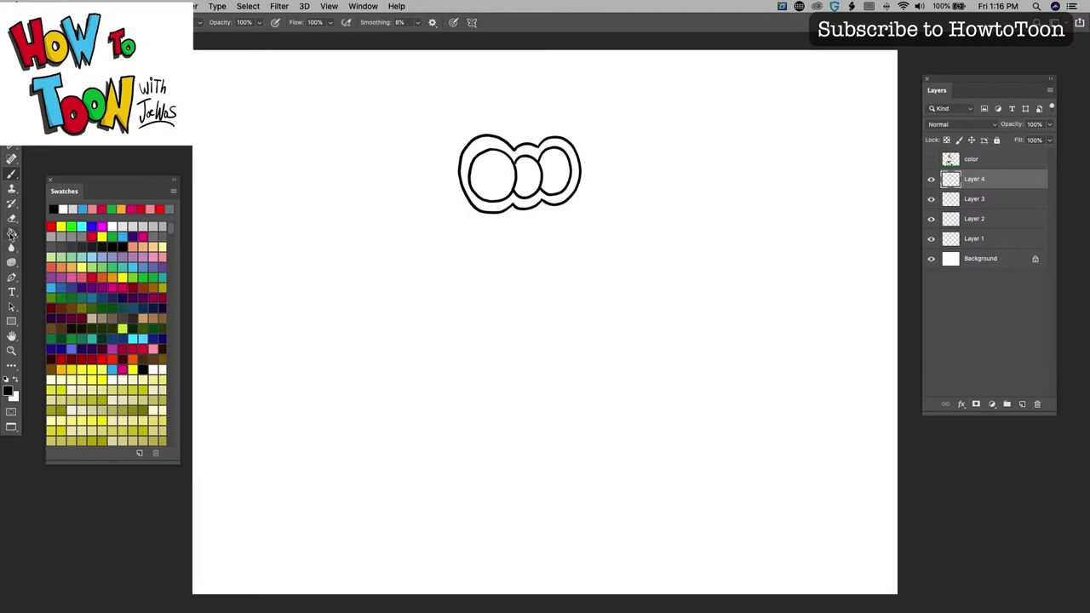
pyautogui.click(466, 177)
# Draw the thin goggle strap with a round end and an oval pupil in each of the three eyes
pyautogui.click(12, 174)
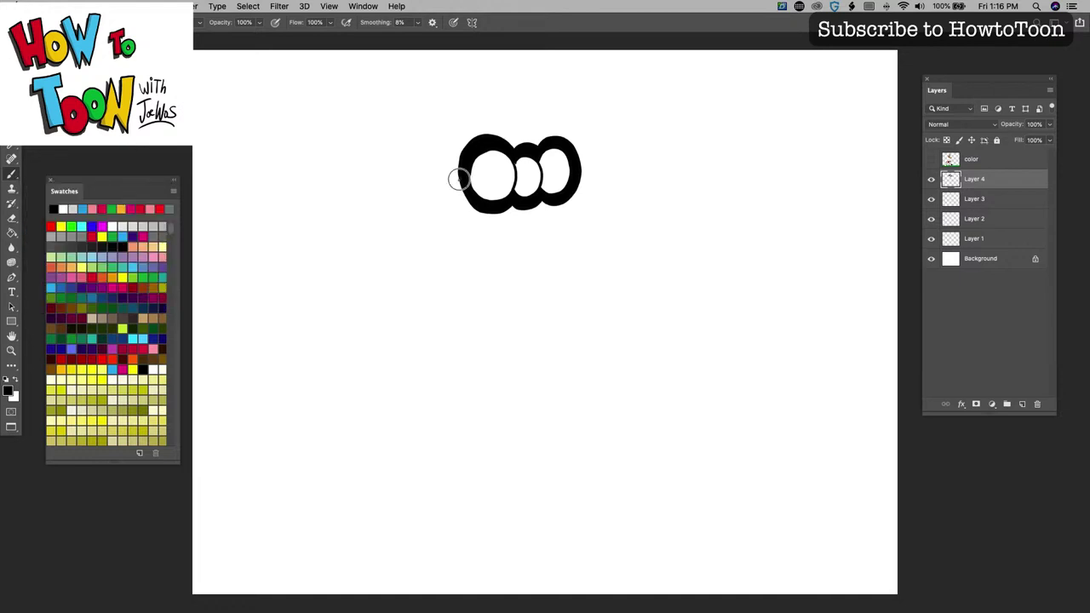
pyautogui.moveTo(460, 175)
pyautogui.mouseDown()
pyautogui.moveTo(431, 195)
pyautogui.moveTo(424, 188)
pyautogui.moveTo(431, 202)
pyautogui.mouseUp()
pyautogui.moveTo(501, 175)
pyautogui.mouseDown()
pyautogui.moveTo(503, 189)
pyautogui.moveTo(528, 189)
pyautogui.moveTo(555, 170)
pyautogui.moveTo(555, 179)
pyautogui.mouseUp()
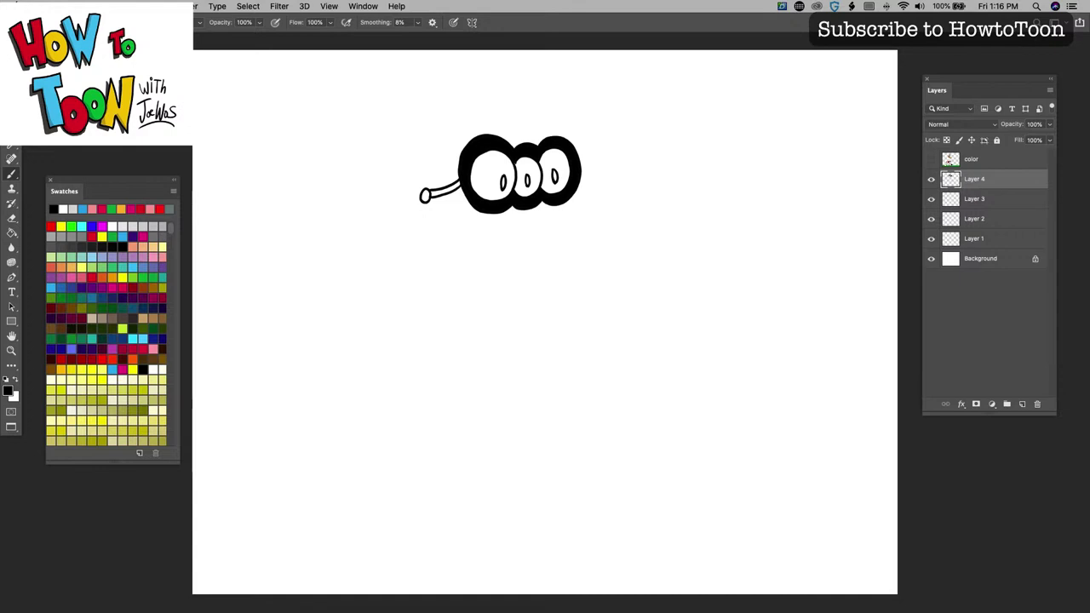
# Draw spiky hair above the goggles and a helmet with an ear flap around the head
pyautogui.moveTo(544, 121)
pyautogui.mouseDown()
pyautogui.moveTo(571, 108)
pyautogui.moveTo(560, 121)
pyautogui.moveTo(593, 126)
pyautogui.moveTo(571, 129)
pyautogui.moveTo(588, 162)
pyautogui.mouseUp()
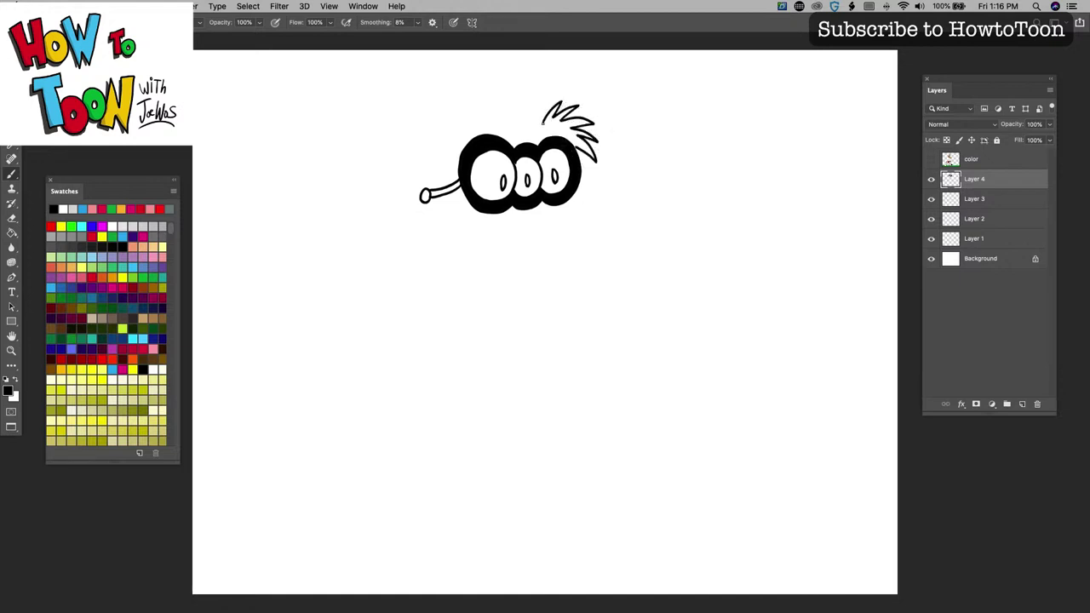
pyautogui.moveTo(542, 122)
pyautogui.mouseDown()
pyautogui.moveTo(502, 125)
pyautogui.moveTo(472, 109)
pyautogui.moveTo(460, 163)
pyautogui.mouseUp()
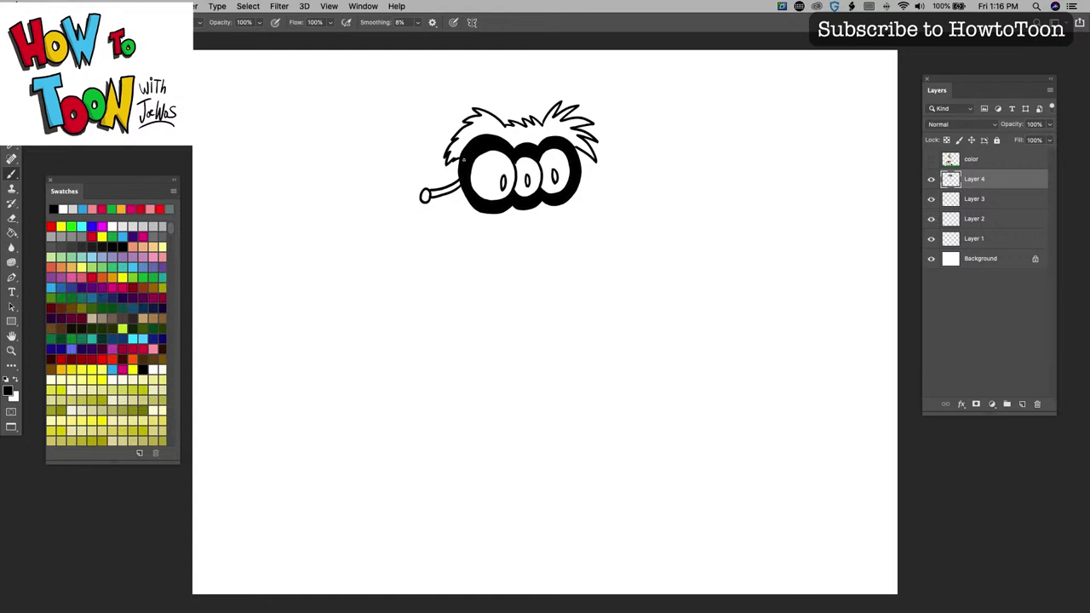
pyautogui.moveTo(541, 121)
pyautogui.mouseDown()
pyautogui.moveTo(491, 87)
pyautogui.moveTo(440, 103)
pyautogui.moveTo(415, 142)
pyautogui.moveTo(406, 240)
pyautogui.moveTo(432, 224)
pyautogui.moveTo(448, 156)
pyautogui.mouseUp()
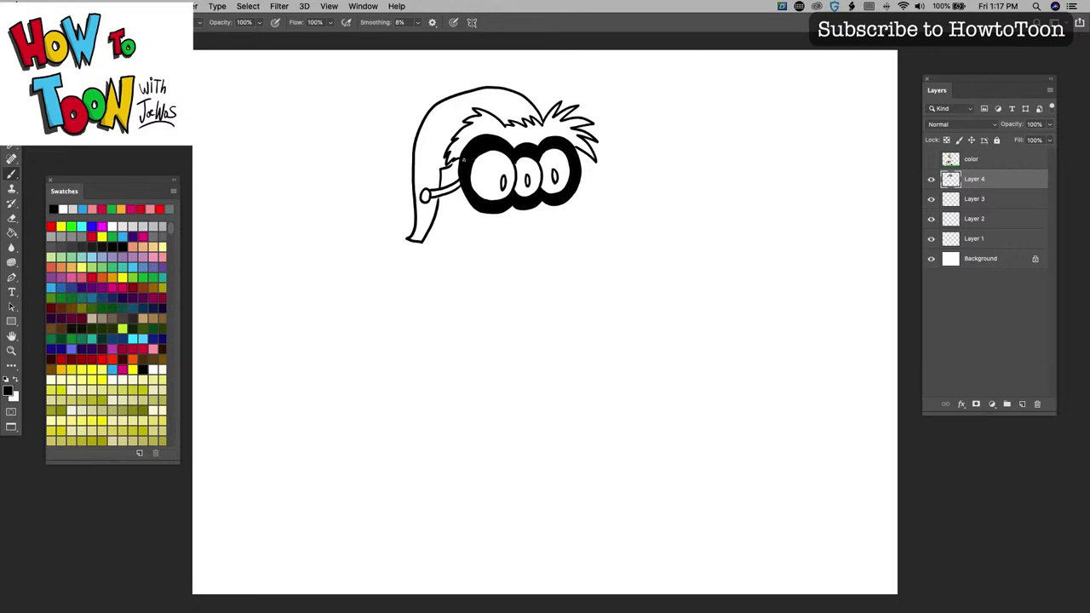
# Draw the monster's snout and a wide smiling mouth with small pointed teeth below the goggles
pyautogui.moveTo(517, 214)
pyautogui.mouseDown()
pyautogui.moveTo(561, 216)
pyautogui.moveTo(570, 242)
pyautogui.moveTo(551, 247)
pyautogui.moveTo(547, 225)
pyautogui.moveTo(545, 240)
pyautogui.moveTo(531, 247)
pyautogui.moveTo(527, 232)
pyautogui.moveTo(508, 252)
pyautogui.moveTo(500, 236)
pyautogui.moveTo(512, 219)
pyautogui.moveTo(589, 236)
pyautogui.moveTo(508, 276)
pyautogui.moveTo(469, 275)
pyautogui.moveTo(437, 260)
pyautogui.mouseUp()
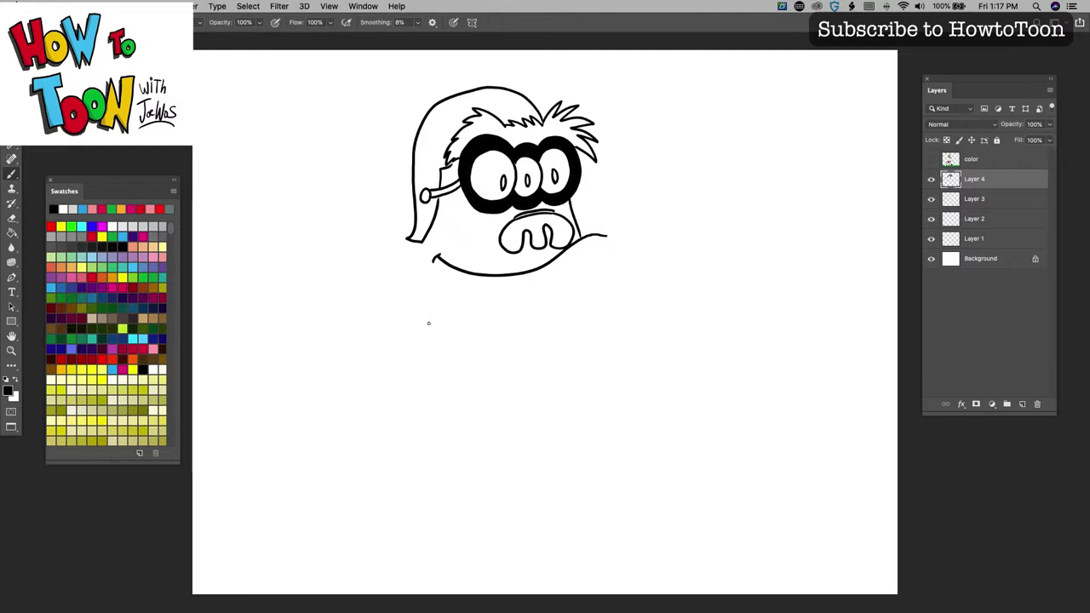
pyautogui.moveTo(593, 225); pyautogui.dragTo(594, 231)
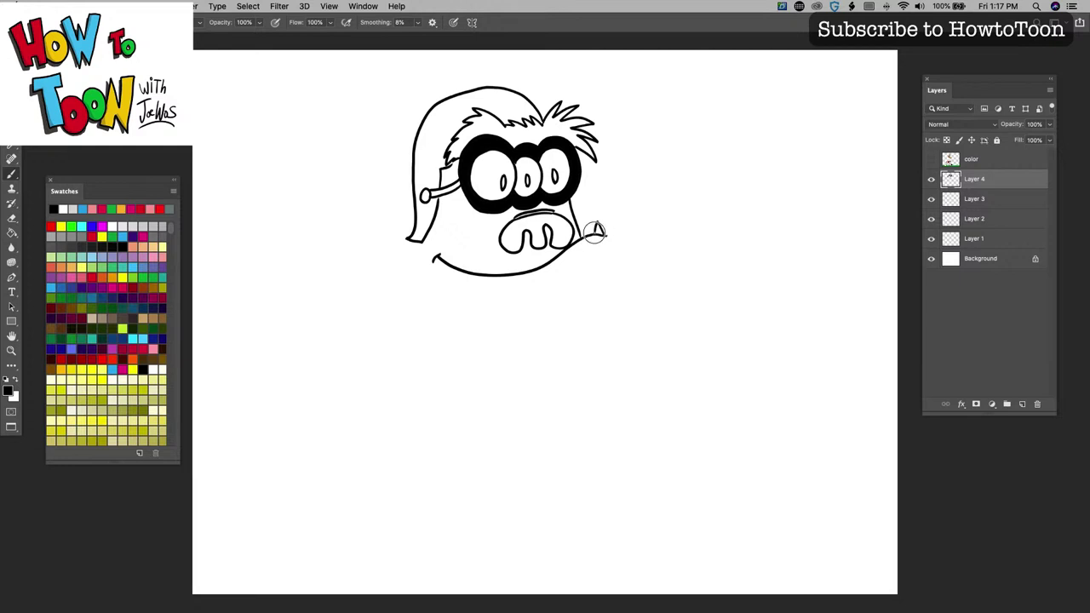
pyautogui.moveTo(540, 271); pyautogui.dragTo(445, 262)
# Draw a curved horn on each side of the helmet and add short ridge lines along both horns
pyautogui.moveTo(408, 141)
pyautogui.mouseDown()
pyautogui.moveTo(412, 195)
pyautogui.moveTo(372, 147)
pyautogui.moveTo(339, 143)
pyautogui.moveTo(317, 75)
pyautogui.moveTo(314, 126)
pyautogui.moveTo(330, 174)
pyautogui.moveTo(409, 188)
pyautogui.mouseUp()
pyautogui.moveTo(572, 124)
pyautogui.mouseDown()
pyautogui.moveTo(597, 111)
pyautogui.moveTo(606, 63)
pyautogui.moveTo(620, 106)
pyautogui.moveTo(596, 155)
pyautogui.mouseUp()
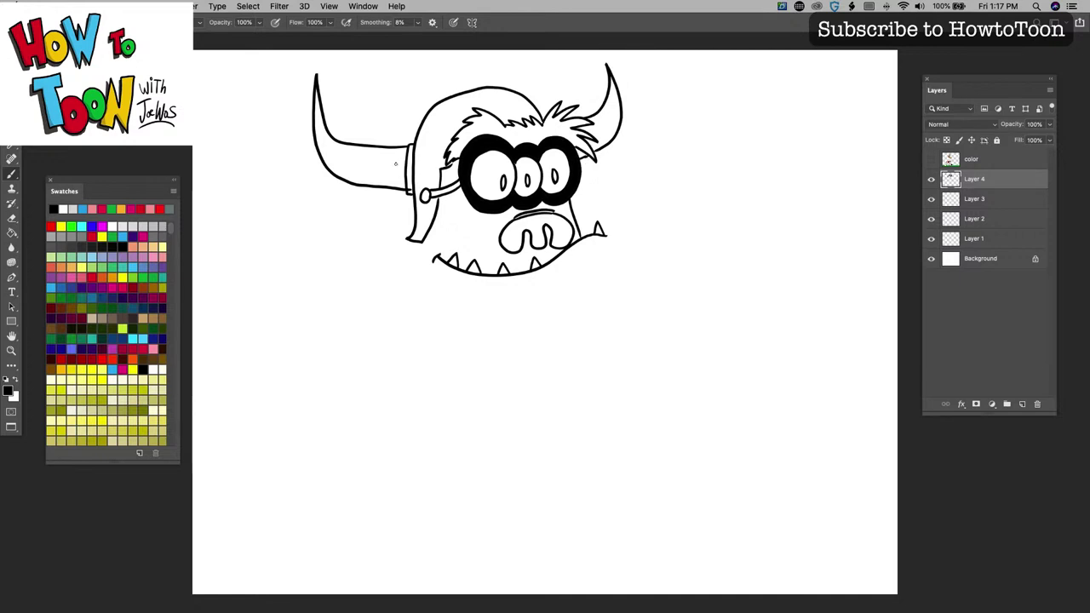
pyautogui.moveTo(407, 177)
pyautogui.mouseDown()
pyautogui.moveTo(396, 148)
pyautogui.moveTo(382, 159)
pyautogui.moveTo(374, 147)
pyautogui.moveTo(360, 170)
pyautogui.mouseUp()
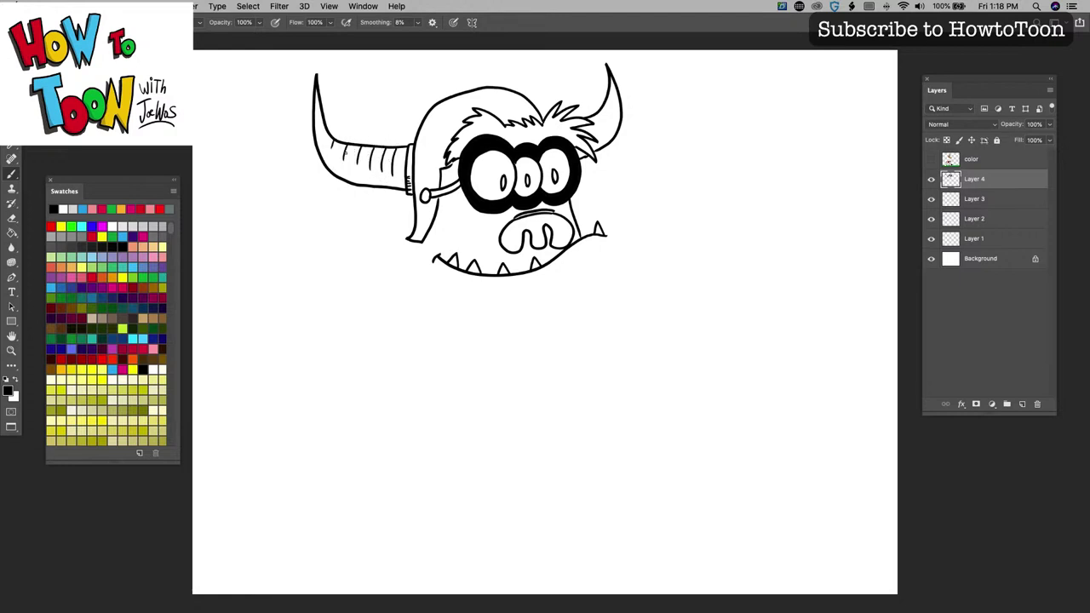
pyautogui.moveTo(594, 117); pyautogui.dragTo(620, 122)
# Draw the furry sides of the upper body and the near arm curling around a handlebar grip
pyautogui.moveTo(605, 236)
pyautogui.mouseDown()
pyautogui.moveTo(594, 258)
pyautogui.moveTo(612, 321)
pyautogui.mouseUp()
pyautogui.moveTo(420, 248); pyautogui.dragTo(385, 333)
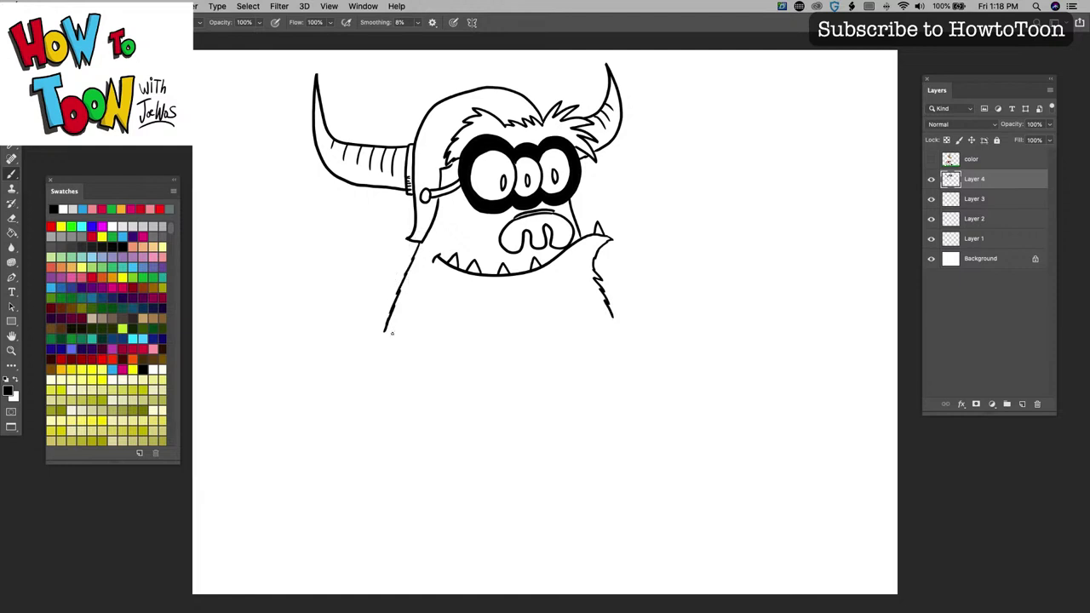
pyautogui.moveTo(515, 333)
pyautogui.mouseDown()
pyautogui.moveTo(596, 335)
pyautogui.moveTo(612, 346)
pyautogui.moveTo(609, 374)
pyautogui.moveTo(591, 387)
pyautogui.moveTo(598, 365)
pyautogui.moveTo(584, 352)
pyautogui.moveTo(496, 371)
pyautogui.moveTo(457, 327)
pyautogui.moveTo(492, 301)
pyautogui.mouseUp()
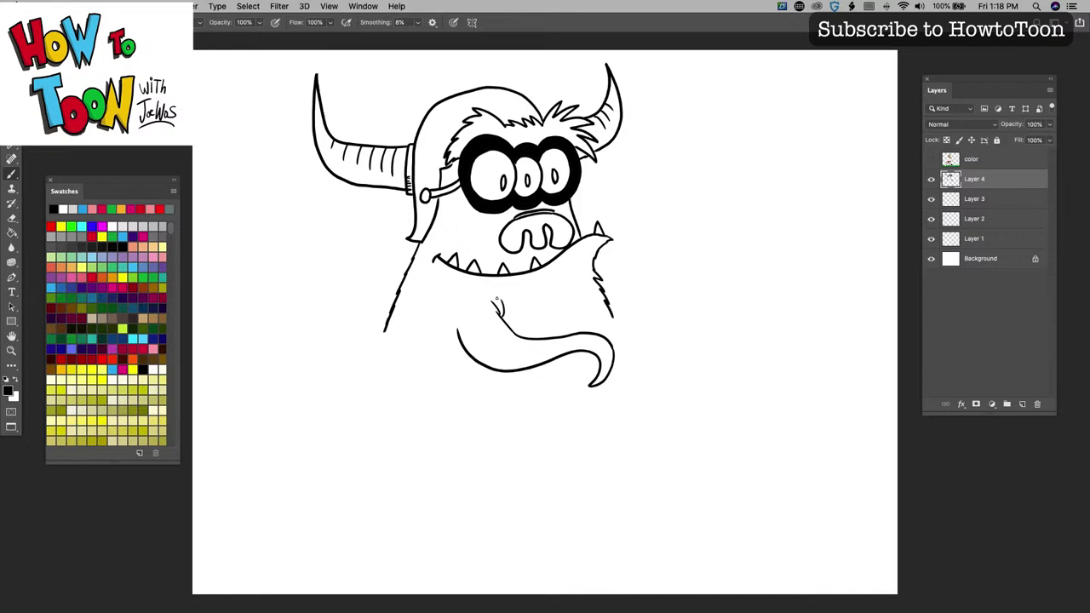
pyautogui.moveTo(580, 359)
pyautogui.mouseDown()
pyautogui.moveTo(588, 366)
pyautogui.moveTo(577, 370)
pyautogui.mouseUp()
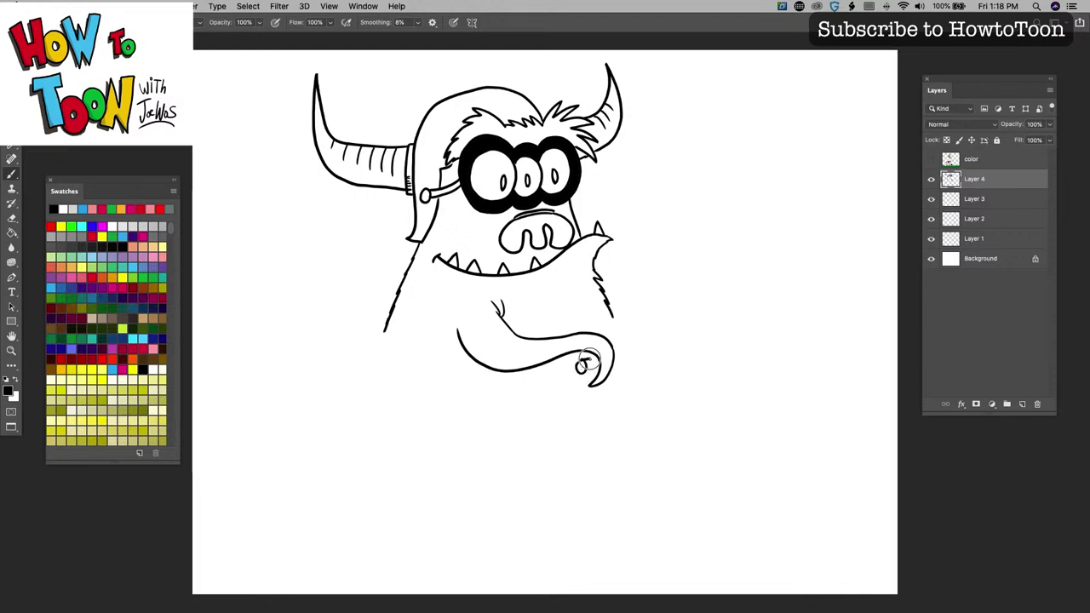
pyautogui.moveTo(581, 368); pyautogui.dragTo(593, 364)
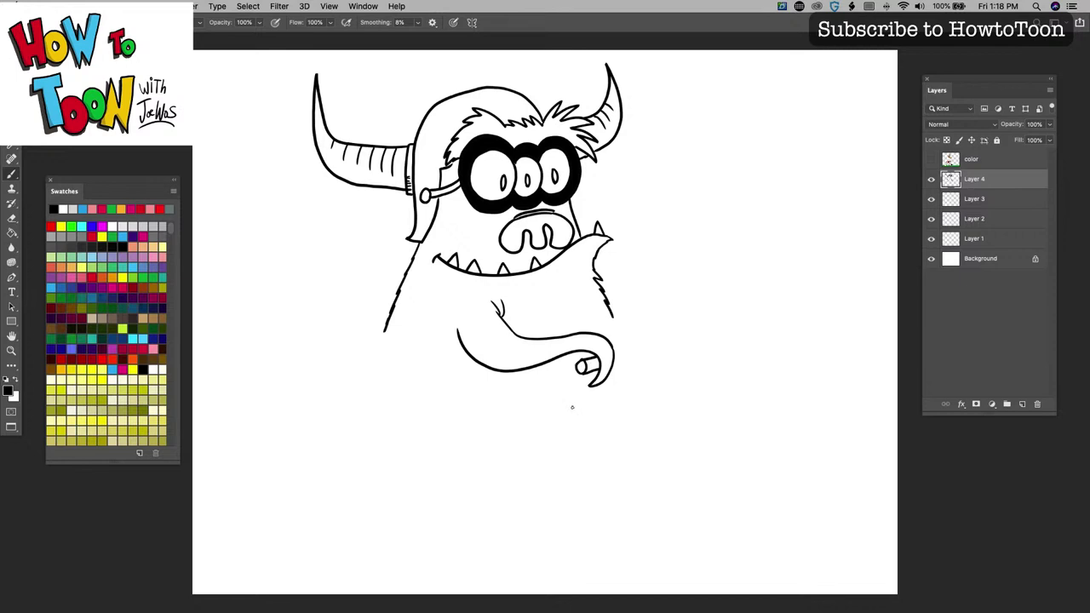
# Draw the U-shaped handlebar and the far arm holding its other grip
pyautogui.moveTo(614, 350)
pyautogui.mouseDown()
pyautogui.moveTo(636, 383)
pyautogui.moveTo(653, 373)
pyautogui.moveTo(645, 341)
pyautogui.moveTo(612, 366)
pyautogui.moveTo(644, 395)
pyautogui.moveTo(661, 381)
pyautogui.moveTo(656, 344)
pyautogui.mouseUp()
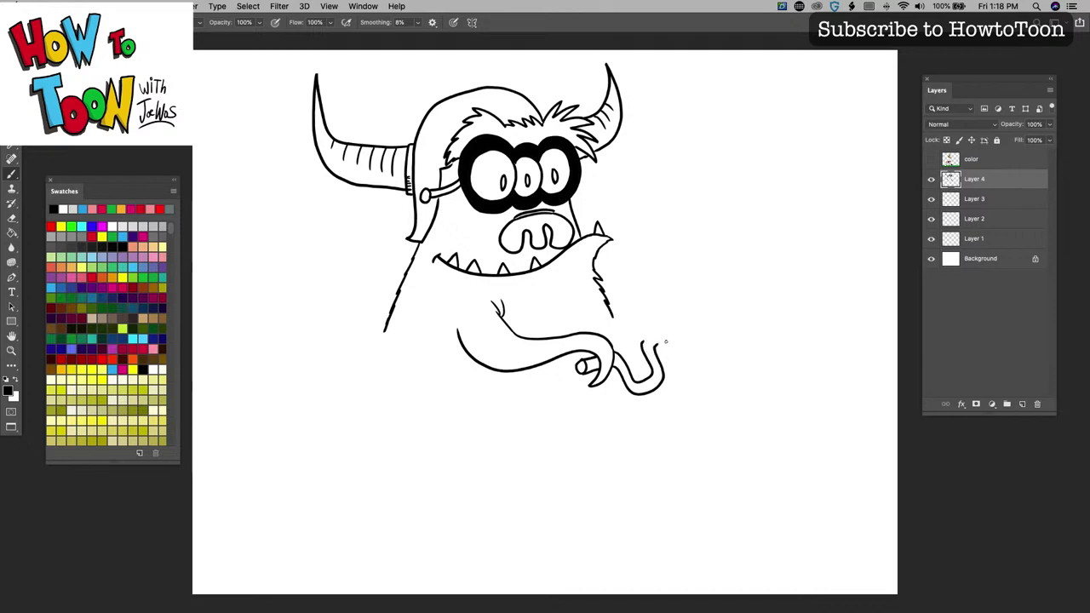
pyautogui.moveTo(607, 314); pyautogui.dragTo(625, 359)
pyautogui.moveTo(608, 305)
pyautogui.mouseDown()
pyautogui.moveTo(650, 316)
pyautogui.moveTo(677, 341)
pyautogui.moveTo(661, 359)
pyautogui.mouseUp()
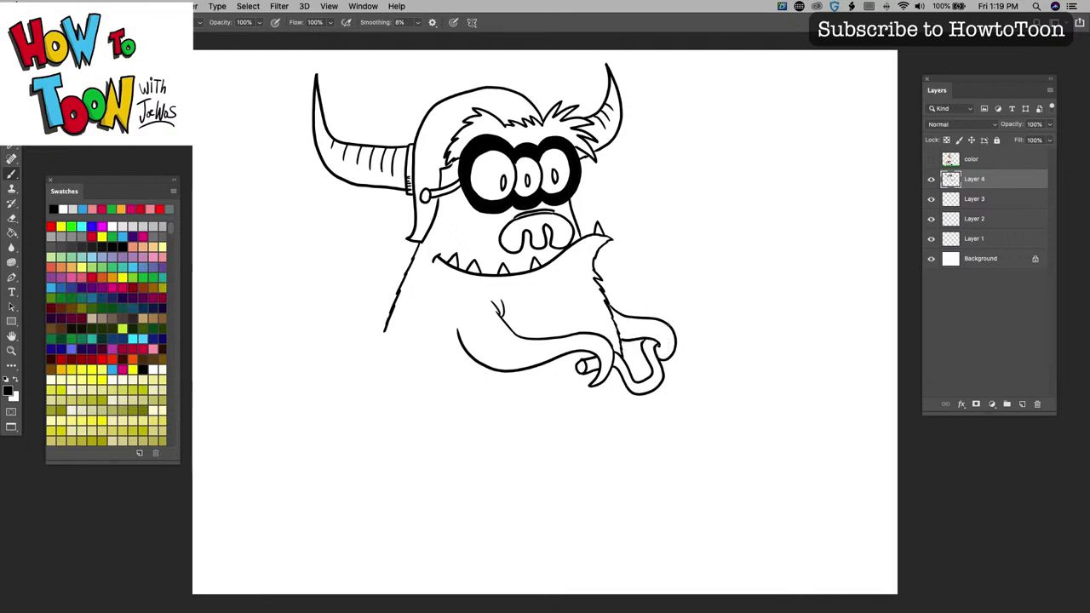
pyautogui.moveTo(665, 319)
pyautogui.mouseDown()
pyautogui.moveTo(679, 326)
pyautogui.moveTo(629, 363)
pyautogui.mouseUp()
# Draw the steering stem below the handlebar, a headlight in front of it and the fork extending downward
pyautogui.moveTo(654, 392)
pyautogui.mouseDown()
pyautogui.moveTo(653, 429)
pyautogui.moveTo(634, 391)
pyautogui.mouseUp()
pyautogui.moveTo(653, 401)
pyautogui.mouseDown()
pyautogui.moveTo(671, 431)
pyautogui.moveTo(672, 397)
pyautogui.moveTo(690, 418)
pyautogui.moveTo(685, 434)
pyautogui.mouseUp()
pyautogui.hotkey('ctrl', 'z')
pyautogui.moveTo(678, 393)
pyautogui.mouseDown()
pyautogui.moveTo(698, 429)
pyautogui.moveTo(687, 436)
pyautogui.mouseUp()
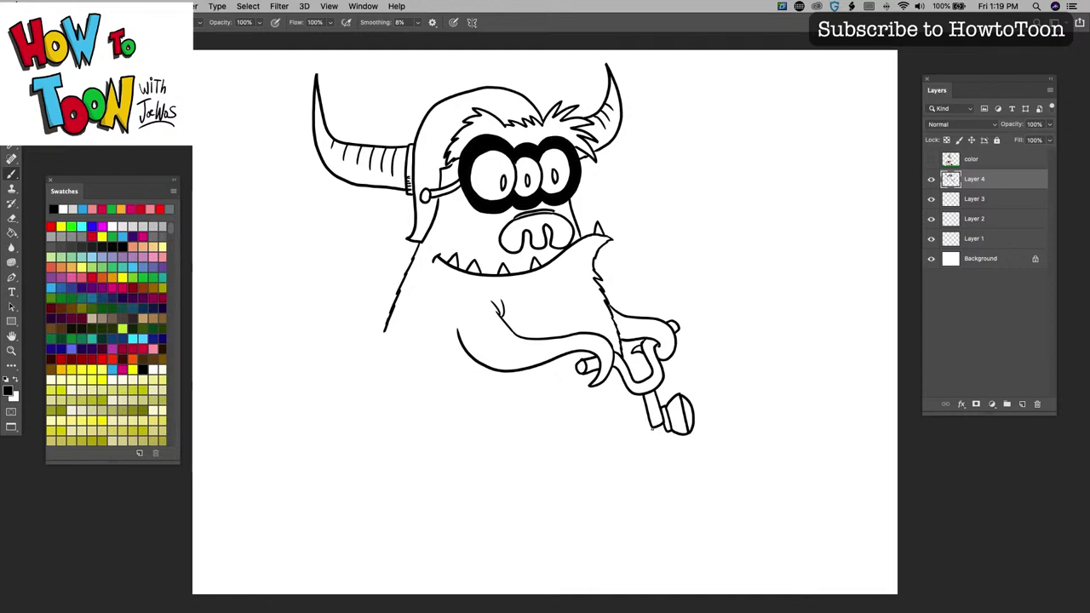
pyautogui.moveTo(653, 429)
pyautogui.mouseDown()
pyautogui.moveTo(664, 492)
pyautogui.moveTo(663, 426)
pyautogui.mouseUp()
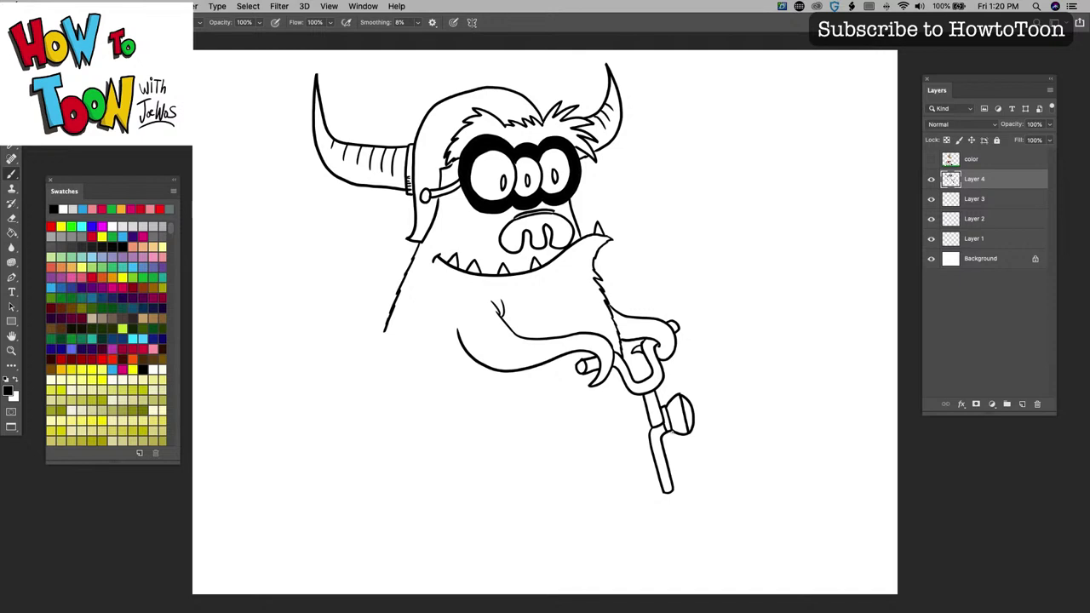
# Extend the monster's back and belly outlines down to the underside of the body
pyautogui.moveTo(384, 330)
pyautogui.mouseDown()
pyautogui.moveTo(393, 399)
pyautogui.moveTo(435, 432)
pyautogui.mouseUp()
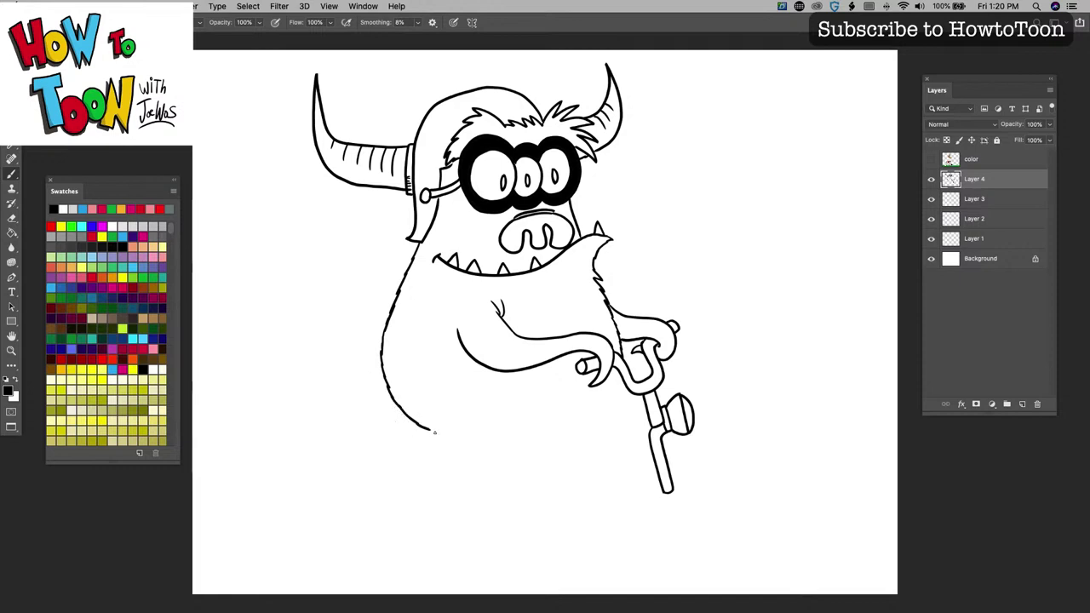
pyautogui.moveTo(622, 368)
pyautogui.mouseDown()
pyautogui.moveTo(614, 398)
pyautogui.moveTo(587, 420)
pyautogui.mouseUp()
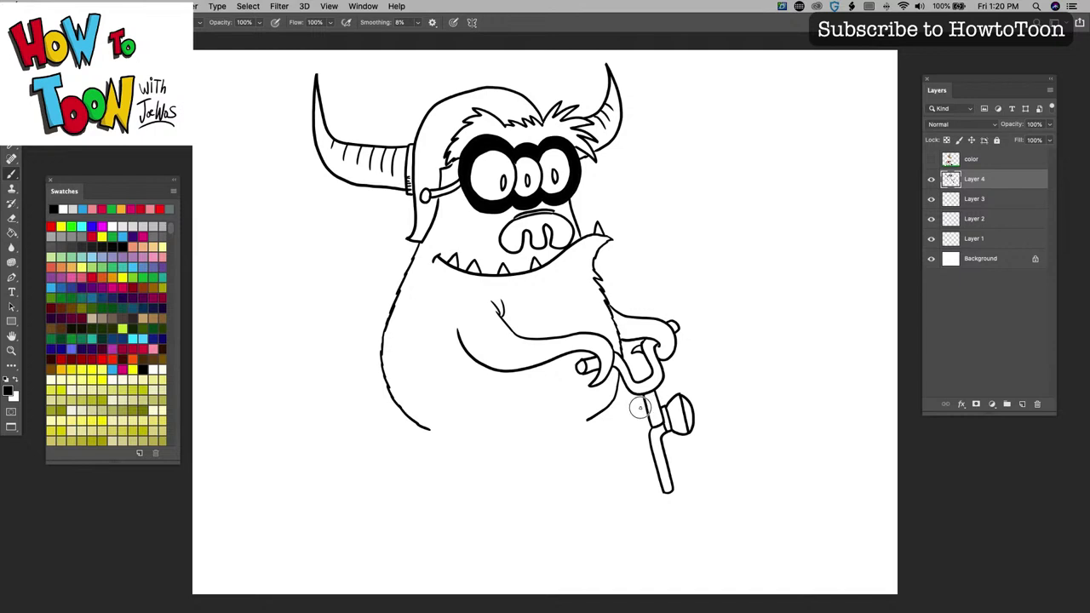
# Draw the motorcycle's rounded fuel tank behind the steering stem with a lightning bolt on it
pyautogui.moveTo(640, 408); pyautogui.dragTo(646, 437)
pyautogui.moveTo(648, 393)
pyautogui.mouseDown()
pyautogui.moveTo(590, 421)
pyautogui.moveTo(628, 446)
pyautogui.moveTo(605, 457)
pyautogui.moveTo(569, 449)
pyautogui.mouseUp()
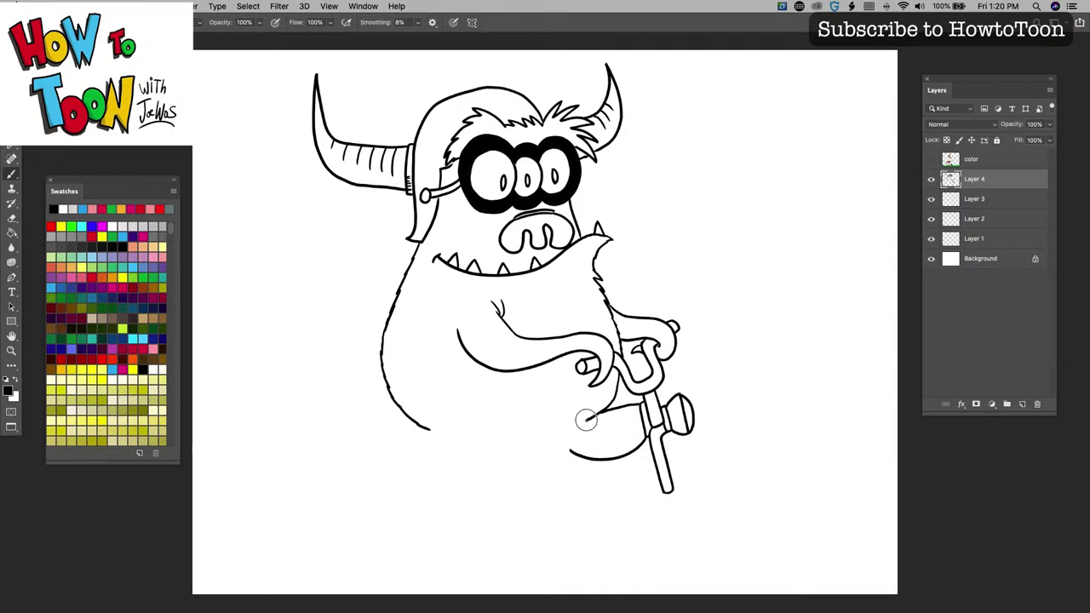
pyautogui.moveTo(586, 420); pyautogui.dragTo(564, 431)
pyautogui.moveTo(629, 417)
pyautogui.mouseDown()
pyautogui.moveTo(609, 419)
pyautogui.moveTo(588, 446)
pyautogui.moveTo(631, 417)
pyautogui.mouseUp()
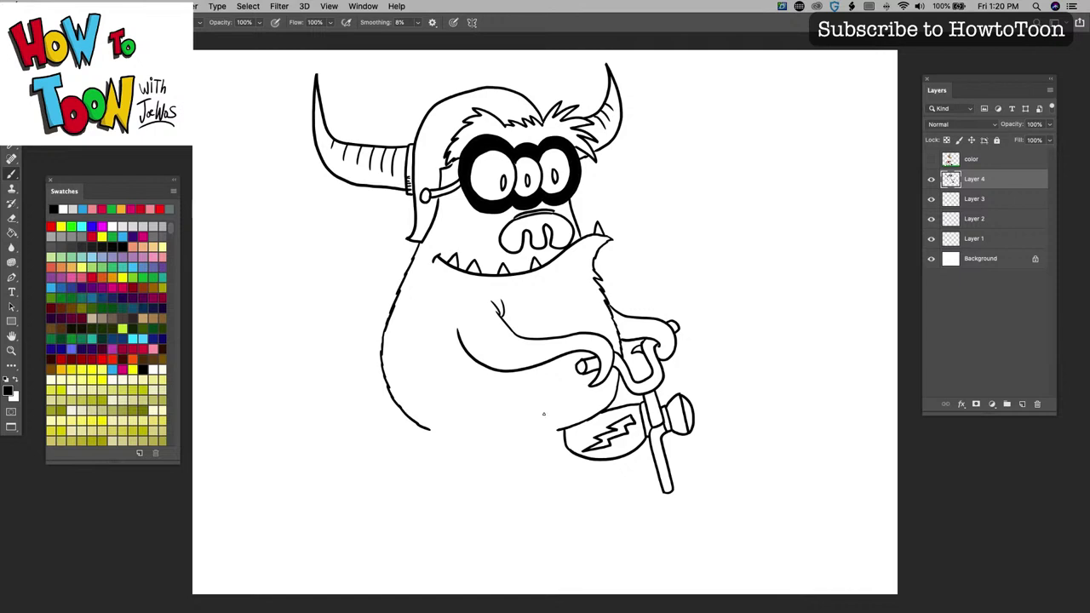
# Draw the monster's two legs with pointed feet and the motorcycle seat beneath the body
pyautogui.moveTo(526, 405)
pyautogui.mouseDown()
pyautogui.moveTo(557, 433)
pyautogui.moveTo(549, 496)
pyautogui.mouseUp()
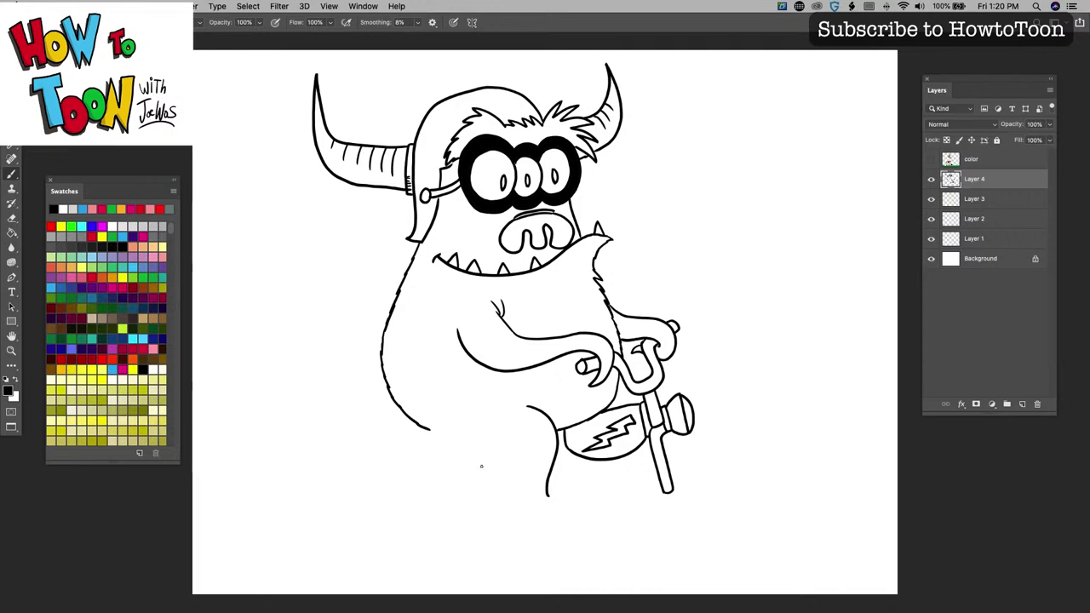
pyautogui.moveTo(569, 515)
pyautogui.mouseDown()
pyautogui.moveTo(531, 503)
pyautogui.moveTo(533, 453)
pyautogui.moveTo(471, 408)
pyautogui.moveTo(503, 508)
pyautogui.moveTo(480, 502)
pyautogui.moveTo(414, 390)
pyautogui.mouseUp()
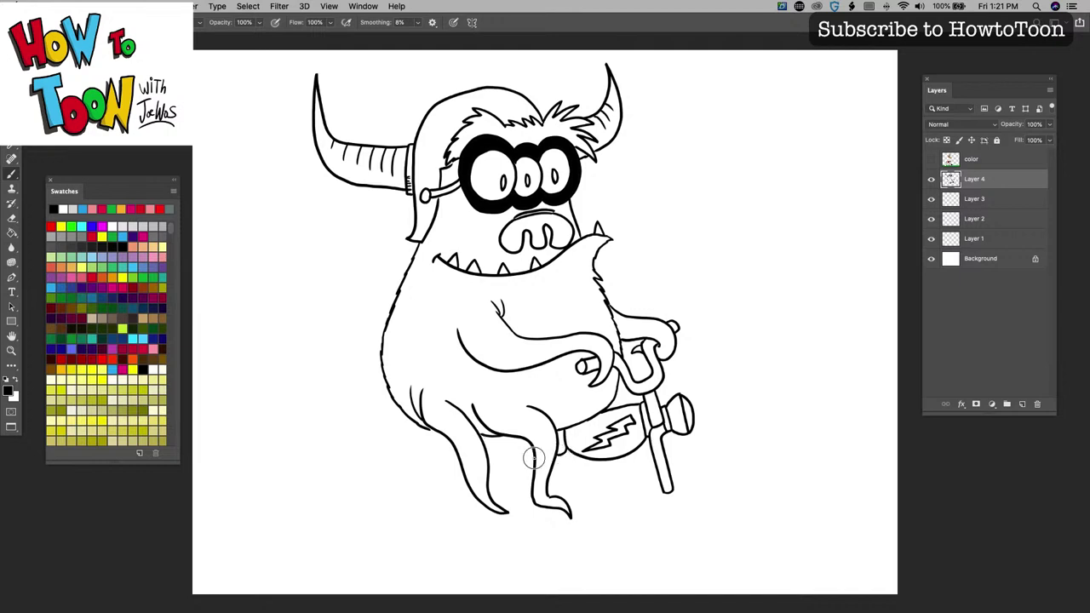
pyautogui.moveTo(516, 460)
pyautogui.mouseDown()
pyautogui.moveTo(409, 440)
pyautogui.moveTo(405, 419)
pyautogui.mouseUp()
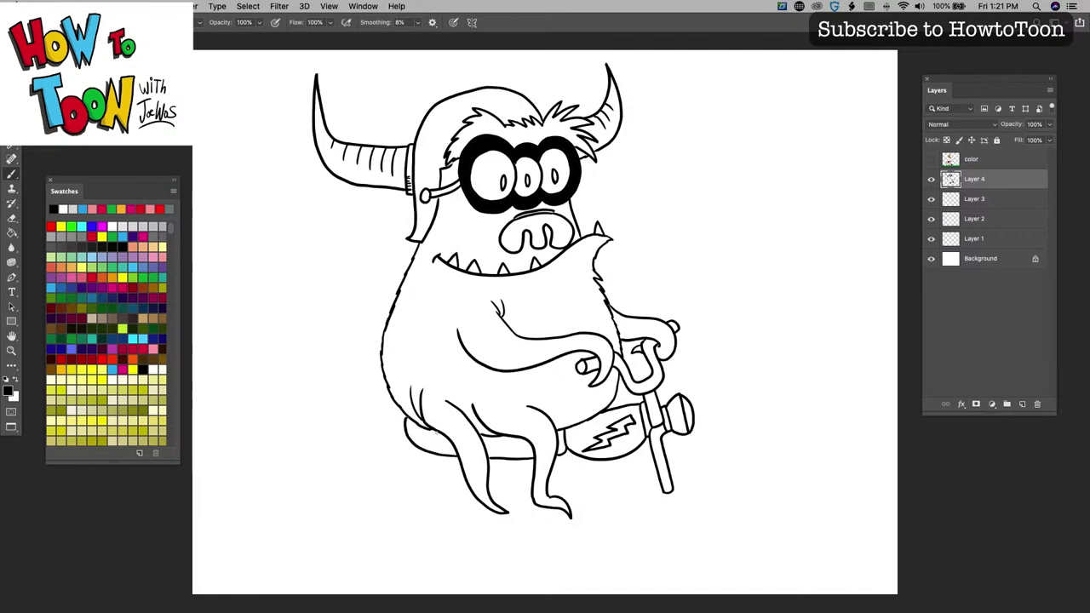
# Fill the rear section of the motorcycle seat with black
pyautogui.press('g')
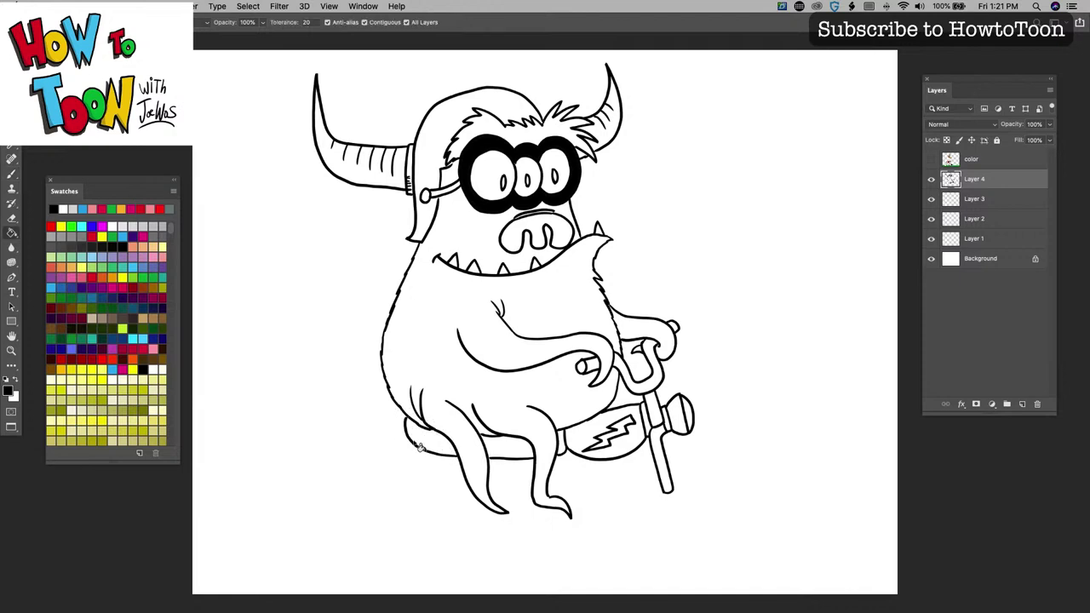
pyautogui.click(419, 444)
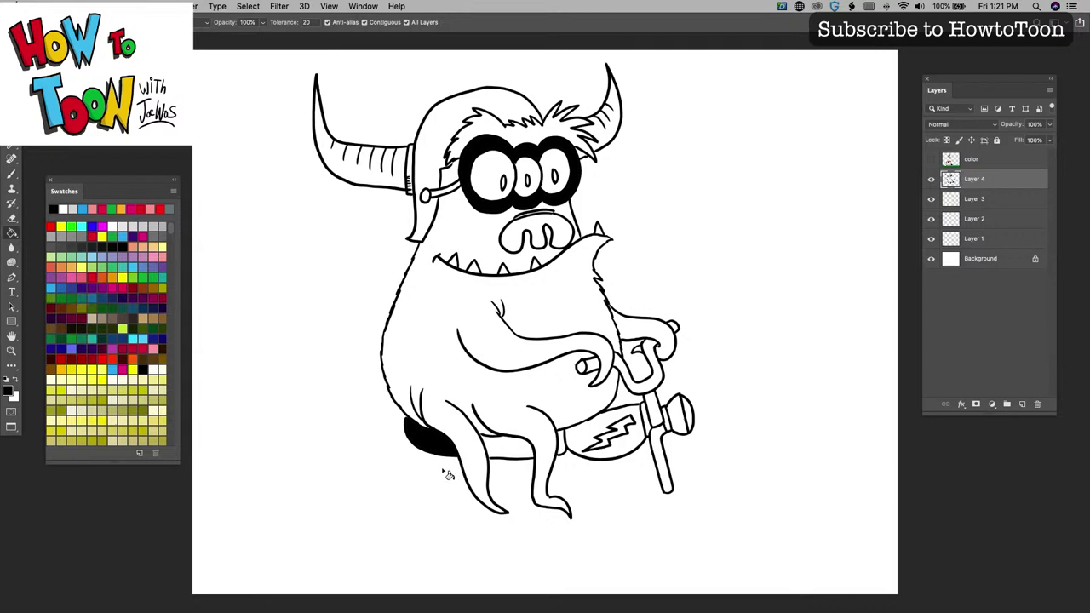
pyautogui.click(497, 423)
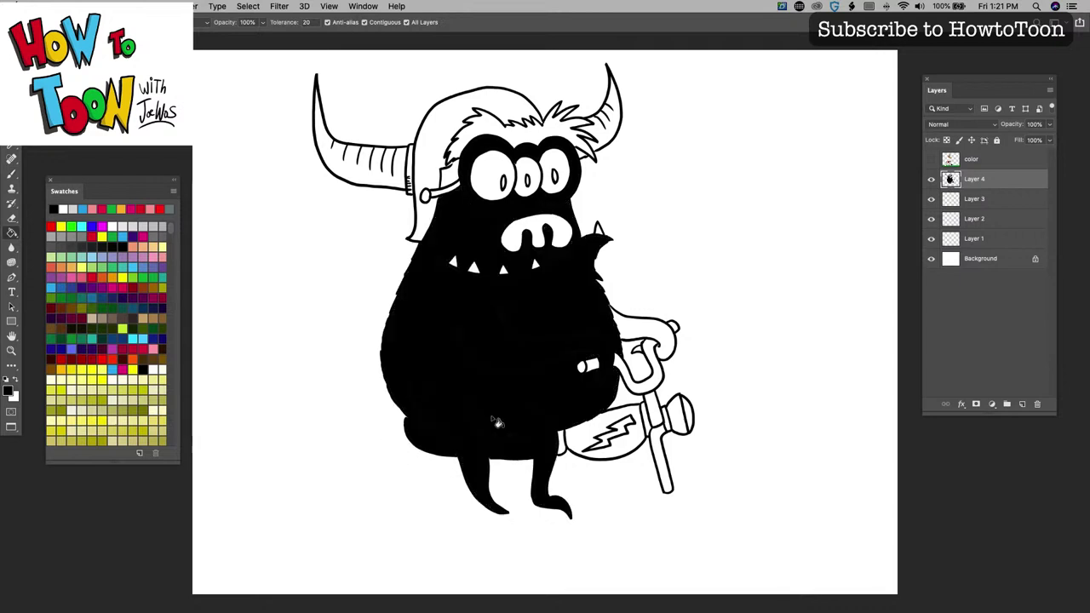
pyautogui.click(123, 6)
pyautogui.press('super+z')
pyautogui.press('b')
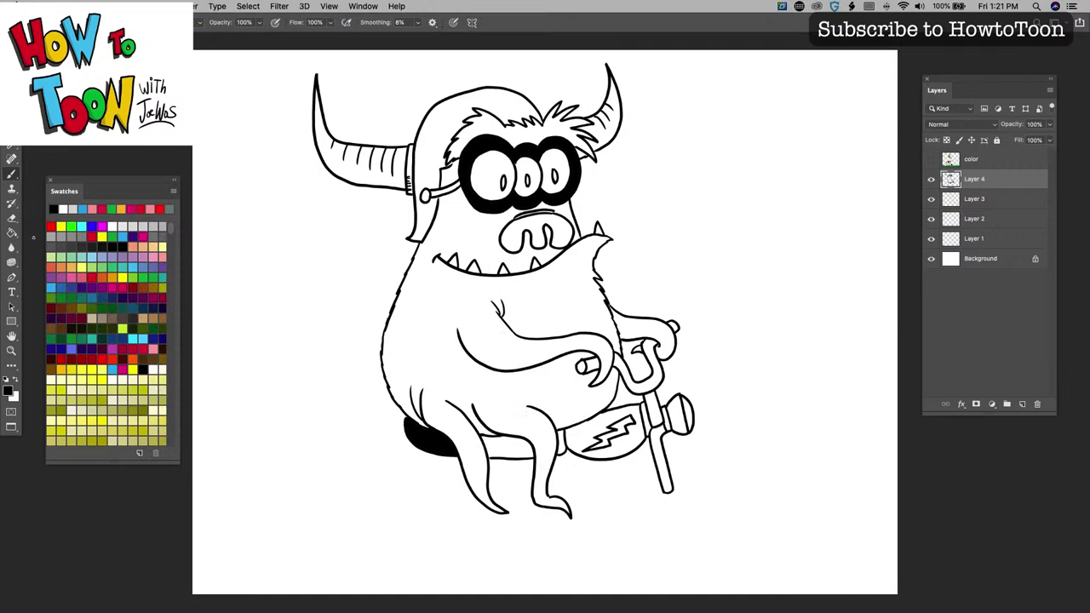
# Fill the seat's middle and front sections with black and add short white highlight strokes across the seat
pyautogui.press('g')
pyautogui.click(500, 446)
pyautogui.click(562, 446)
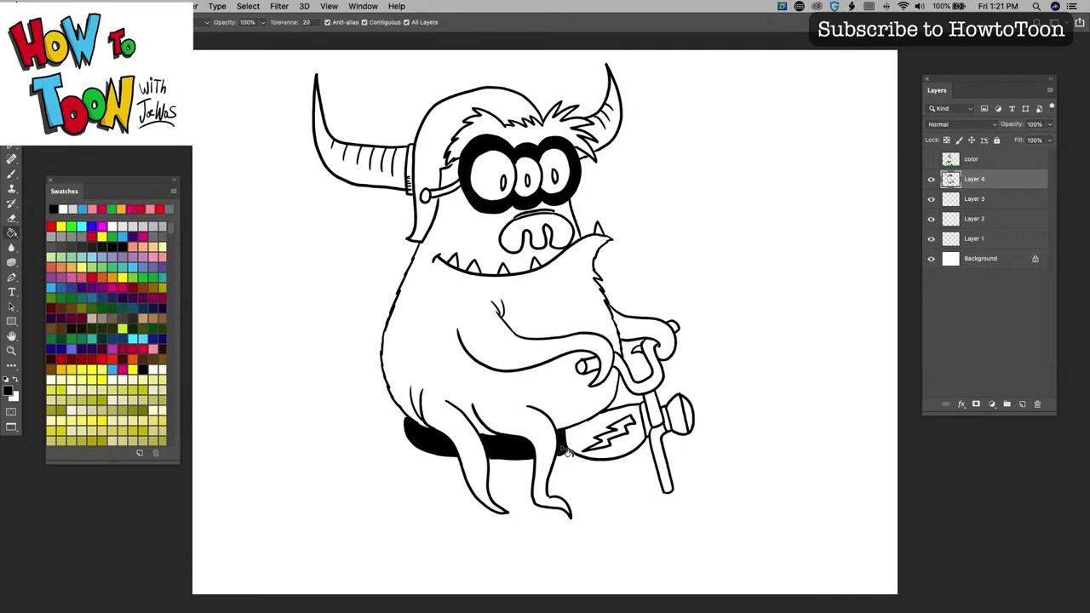
pyautogui.click(16, 382)
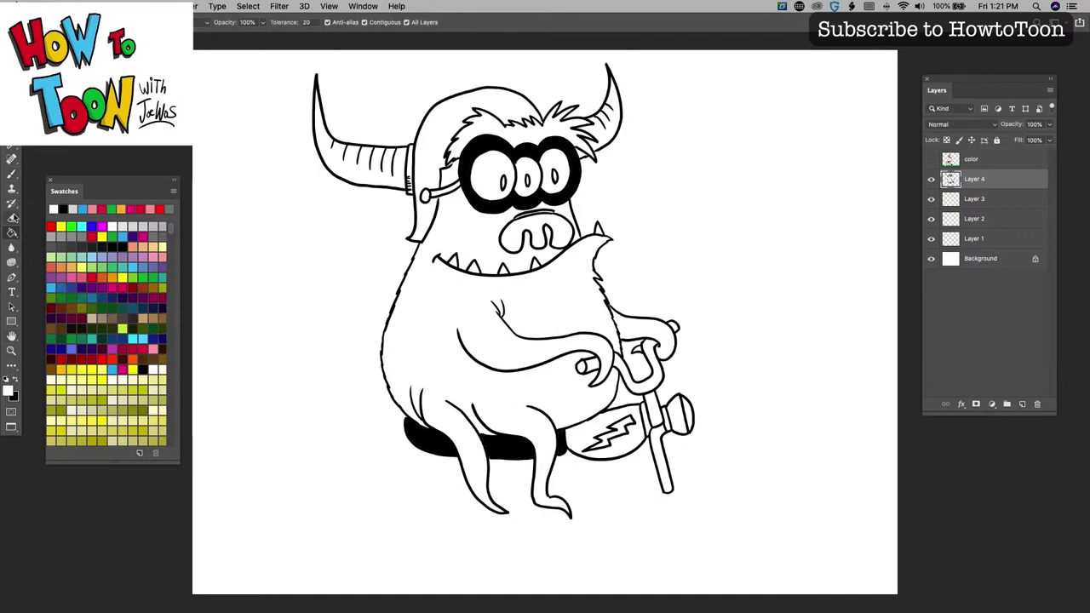
pyautogui.click(11, 173)
pyautogui.moveTo(507, 447)
pyautogui.mouseDown()
pyautogui.moveTo(511, 437)
pyautogui.moveTo(498, 438)
pyautogui.mouseUp()
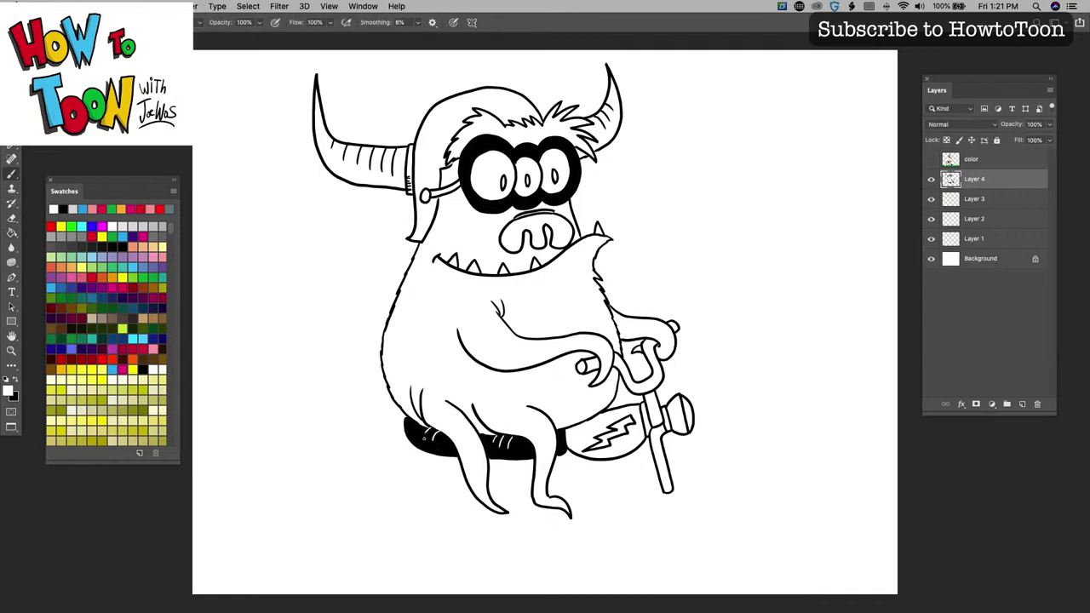
# Draw the front fender and the front wheel with its hub and spokes in black, and fill the tire black
pyautogui.click(16, 382)
pyautogui.moveTo(690, 431)
pyautogui.mouseDown()
pyautogui.moveTo(703, 438)
pyautogui.moveTo(703, 456)
pyautogui.moveTo(686, 447)
pyautogui.moveTo(628, 469)
pyautogui.moveTo(639, 453)
pyautogui.mouseUp()
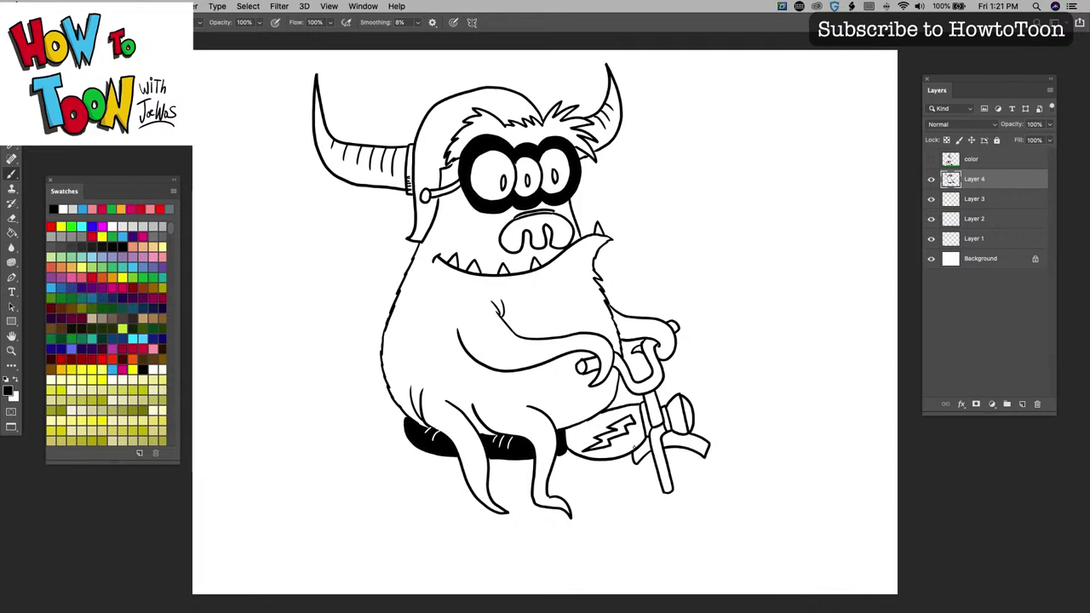
pyautogui.moveTo(694, 443)
pyautogui.mouseDown()
pyautogui.moveTo(713, 448)
pyautogui.moveTo(723, 479)
pyautogui.moveTo(713, 521)
pyautogui.moveTo(670, 549)
pyautogui.moveTo(626, 522)
pyautogui.moveTo(632, 460)
pyautogui.moveTo(641, 453)
pyautogui.moveTo(714, 492)
pyautogui.moveTo(699, 522)
pyautogui.moveTo(663, 537)
pyautogui.moveTo(644, 526)
pyautogui.moveTo(629, 487)
pyautogui.moveTo(656, 451)
pyautogui.mouseUp()
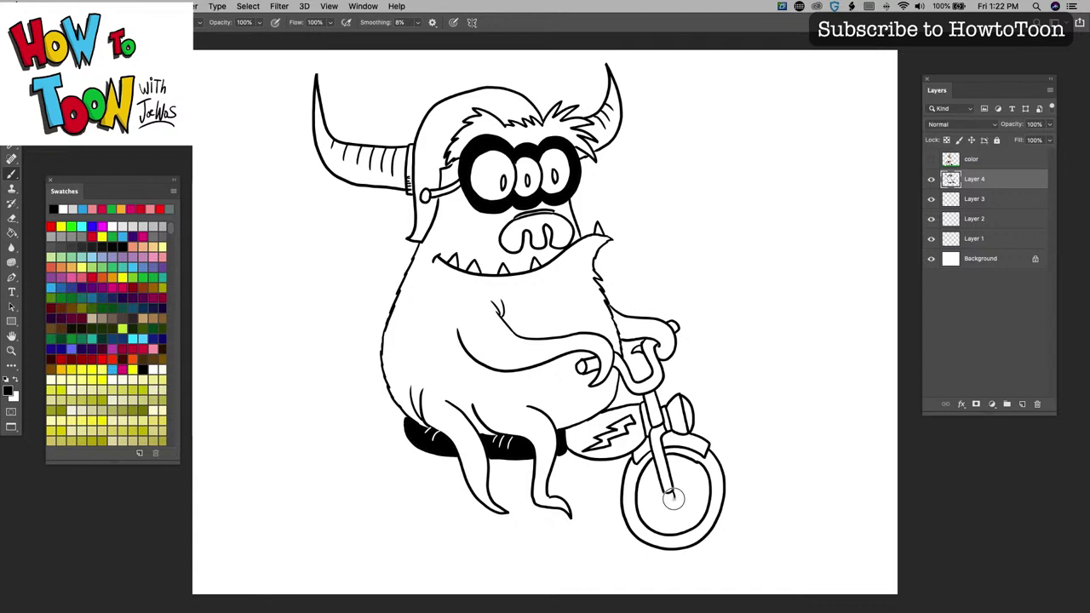
pyautogui.moveTo(669, 492); pyautogui.dragTo(670, 494)
pyautogui.moveTo(675, 492)
pyautogui.mouseDown()
pyautogui.moveTo(700, 470)
pyautogui.moveTo(703, 511)
pyautogui.moveTo(670, 536)
pyautogui.mouseUp()
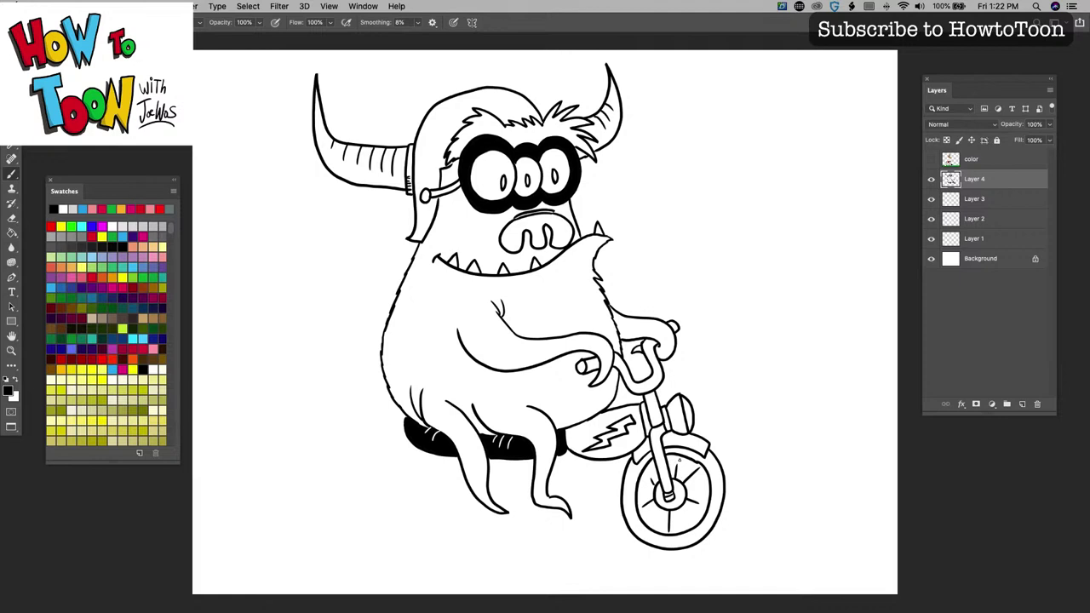
pyautogui.click(12, 232)
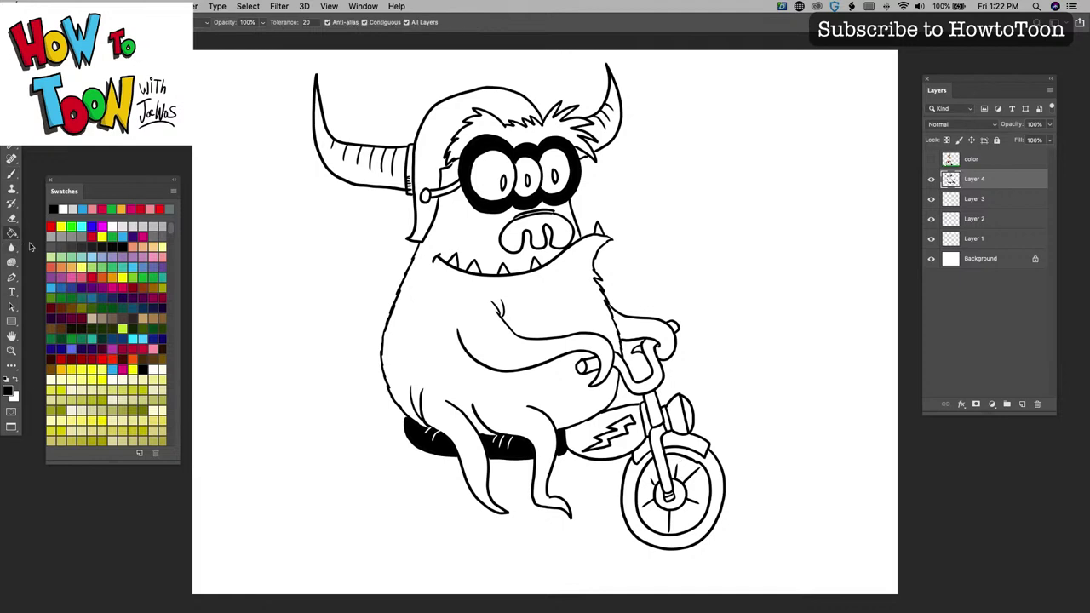
pyautogui.click(632, 486)
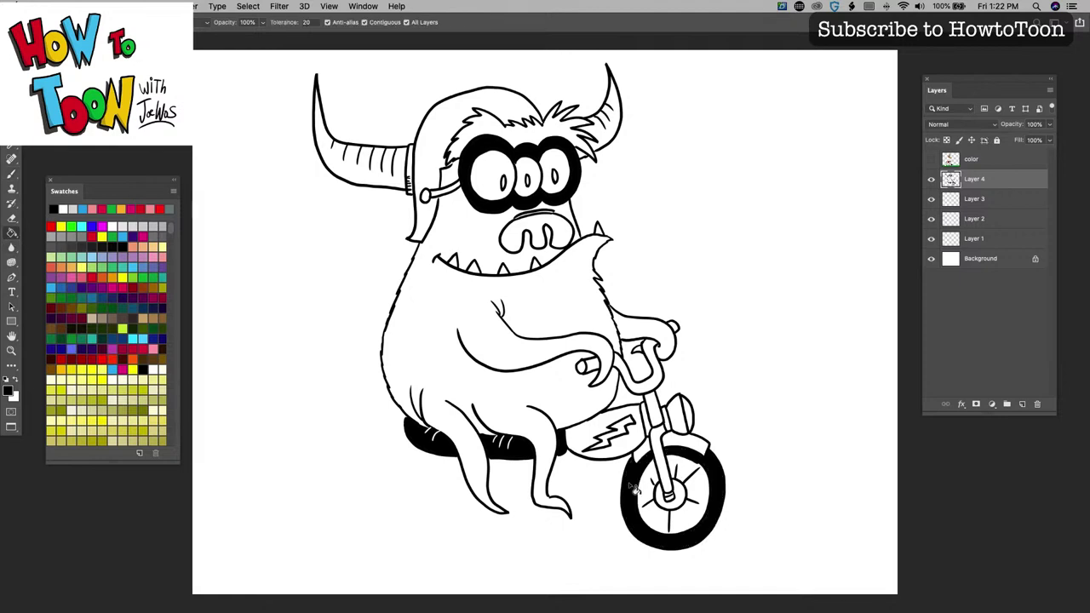
# Draw the diagonal frame tube below the fuel tank, the sole of the front foot and the engine's cooling fins
pyautogui.click(14, 178)
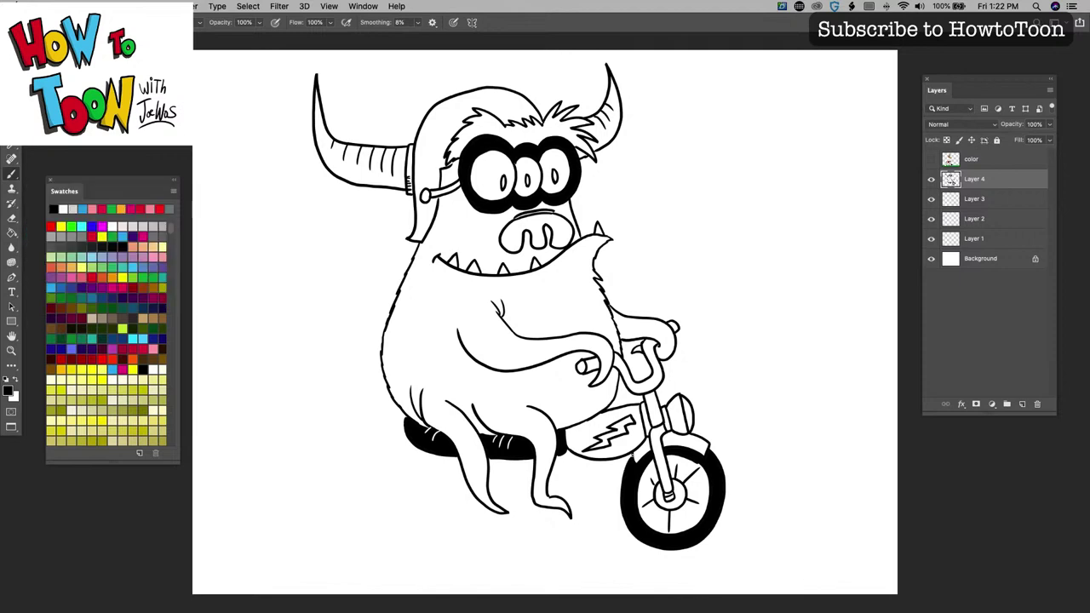
pyautogui.moveTo(632, 449)
pyautogui.mouseDown()
pyautogui.moveTo(571, 496)
pyautogui.moveTo(607, 464)
pyautogui.mouseUp()
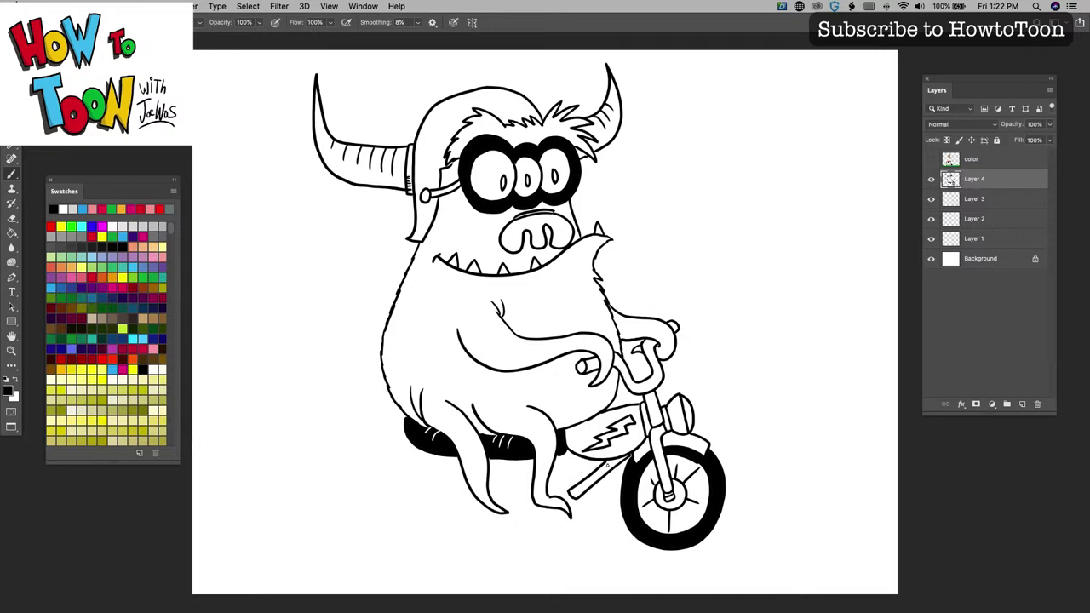
pyautogui.moveTo(568, 514); pyautogui.dragTo(528, 513)
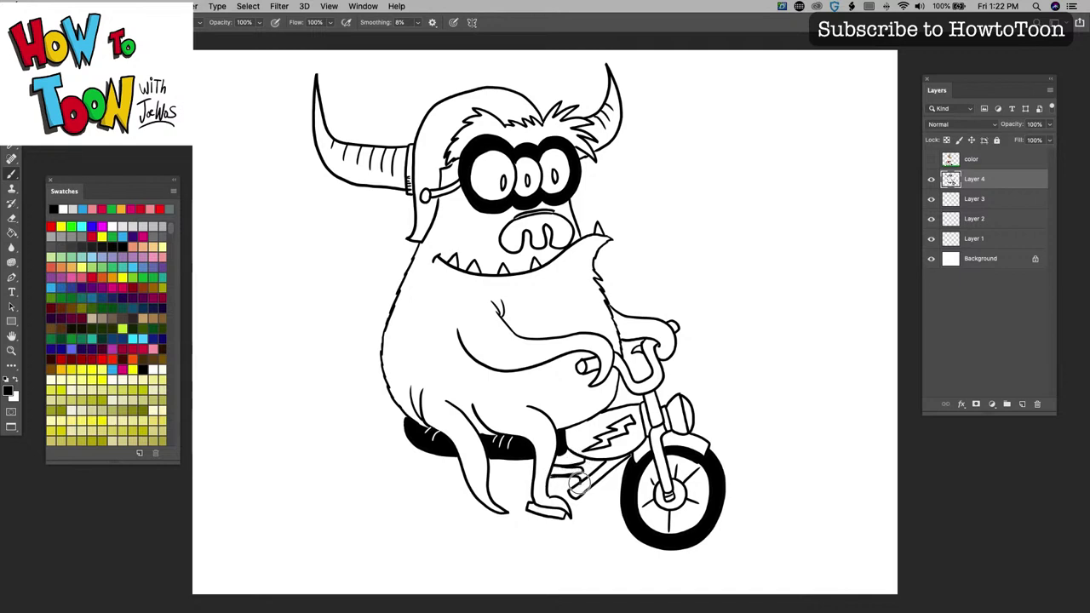
pyautogui.moveTo(573, 482); pyautogui.dragTo(552, 490)
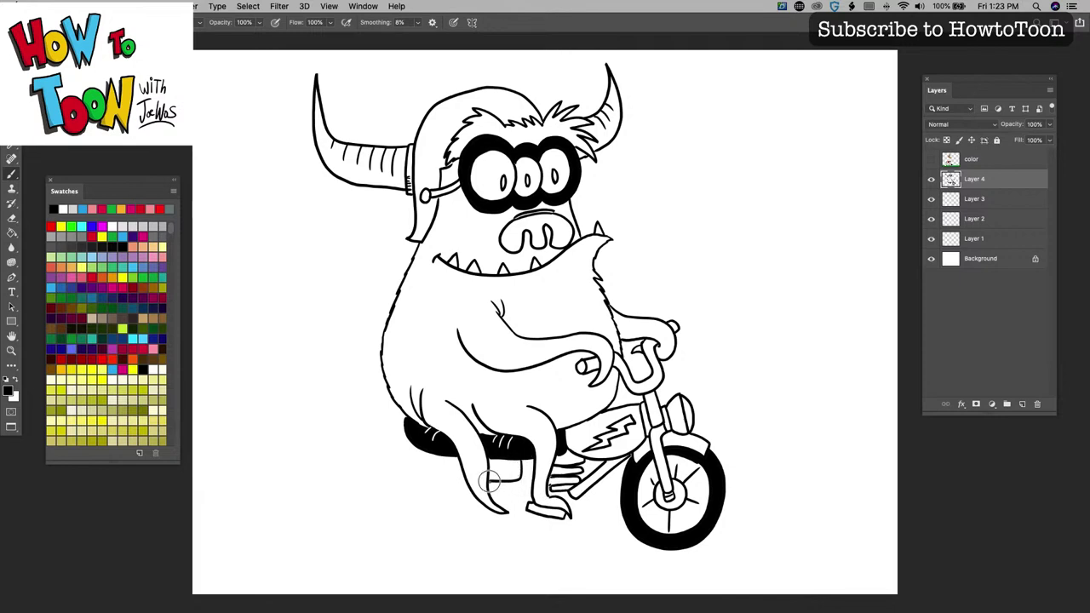
# Draw the engine parts between and behind the legs, including a side box, bolted plate and pipes, and detail the frame tube
pyautogui.moveTo(503, 474)
pyautogui.mouseDown()
pyautogui.moveTo(492, 482)
pyautogui.moveTo(503, 468)
pyautogui.mouseUp()
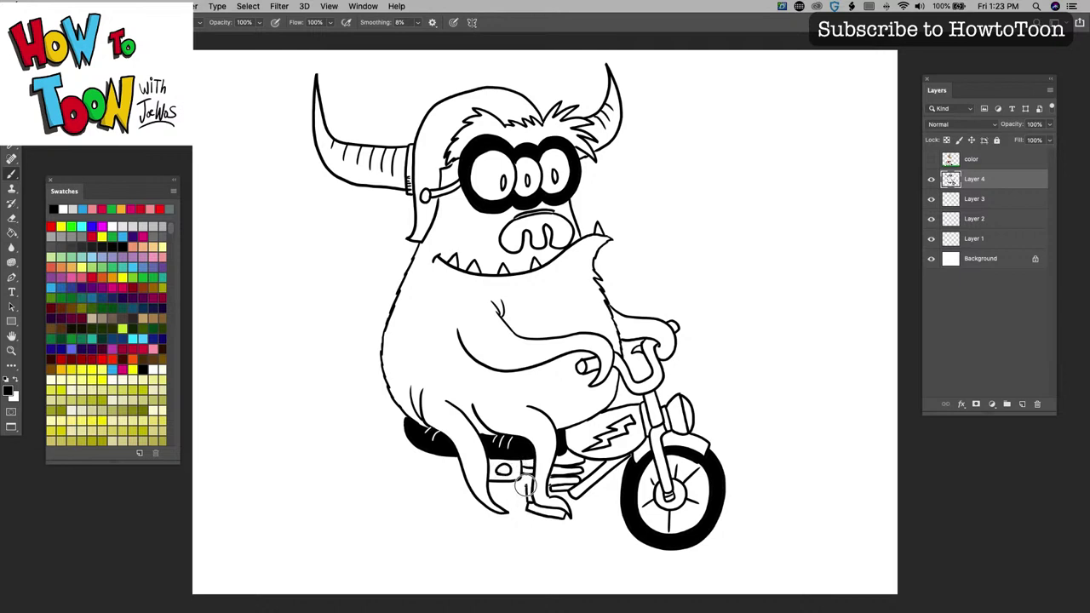
pyautogui.moveTo(492, 487); pyautogui.dragTo(505, 487)
pyautogui.moveTo(464, 488)
pyautogui.mouseDown()
pyautogui.moveTo(438, 482)
pyautogui.moveTo(440, 461)
pyautogui.moveTo(451, 464)
pyautogui.moveTo(443, 487)
pyautogui.moveTo(509, 511)
pyautogui.mouseUp()
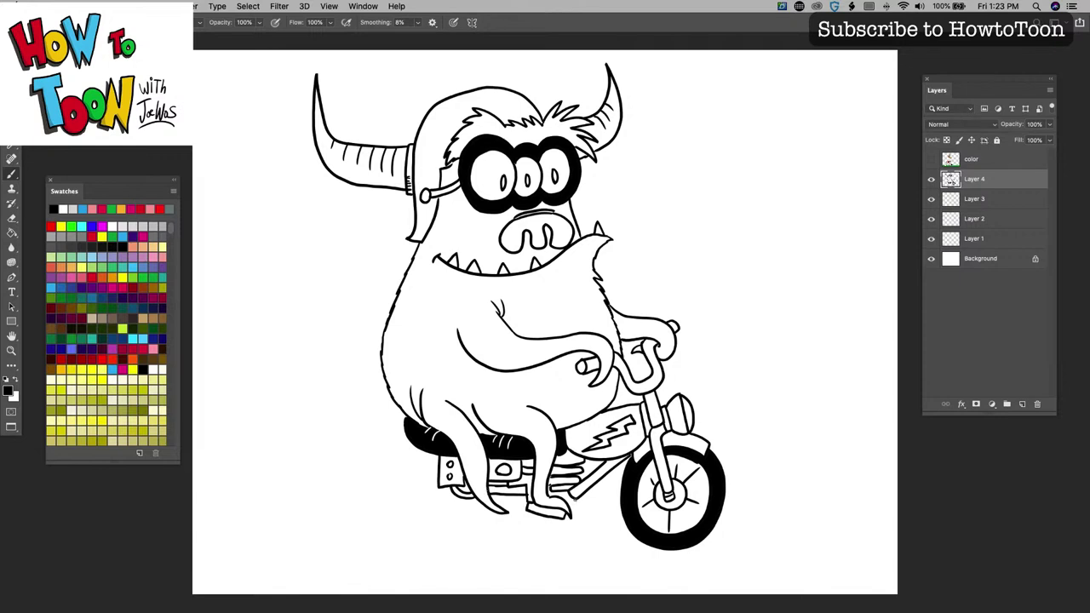
pyautogui.moveTo(566, 489)
pyautogui.mouseDown()
pyautogui.moveTo(553, 501)
pyautogui.moveTo(571, 509)
pyautogui.mouseUp()
pyautogui.moveTo(595, 474); pyautogui.dragTo(581, 491)
# Draw the curved rear fender with a tail light on it and the strut reaching to the rear wheel's hub
pyautogui.moveTo(439, 477)
pyautogui.mouseDown()
pyautogui.moveTo(419, 482)
pyautogui.moveTo(390, 448)
pyautogui.moveTo(329, 469)
pyautogui.moveTo(317, 461)
pyautogui.moveTo(354, 419)
pyautogui.moveTo(392, 409)
pyautogui.moveTo(407, 420)
pyautogui.mouseUp()
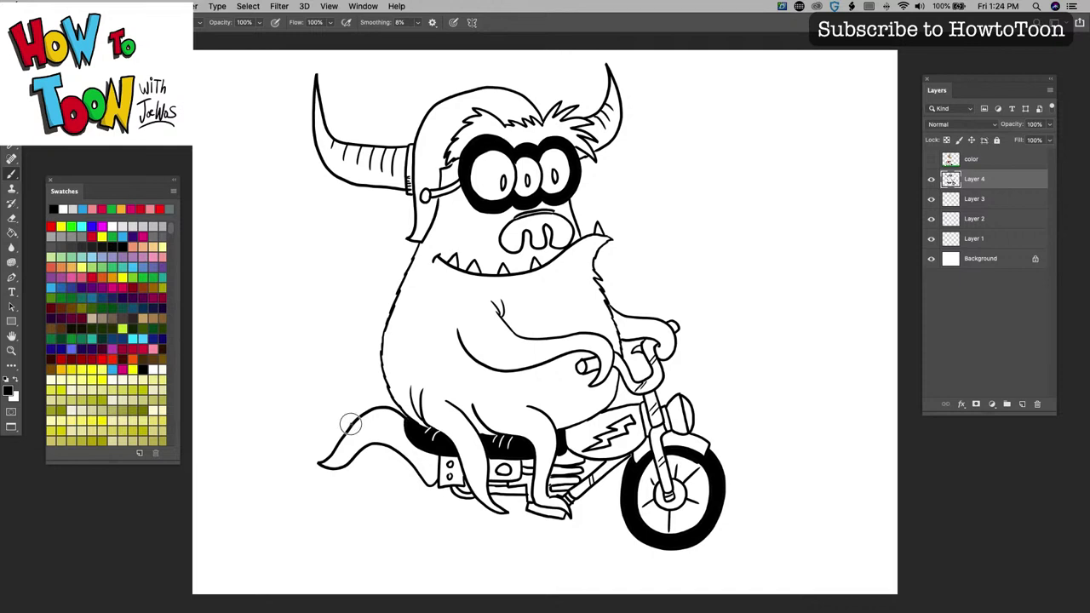
pyautogui.moveTo(351, 424)
pyautogui.mouseDown()
pyautogui.moveTo(342, 414)
pyautogui.moveTo(340, 440)
pyautogui.moveTo(333, 418)
pyautogui.moveTo(336, 445)
pyautogui.mouseUp()
pyautogui.moveTo(418, 479)
pyautogui.mouseDown()
pyautogui.moveTo(380, 491)
pyautogui.moveTo(372, 506)
pyautogui.moveTo(375, 494)
pyautogui.moveTo(428, 482)
pyautogui.mouseUp()
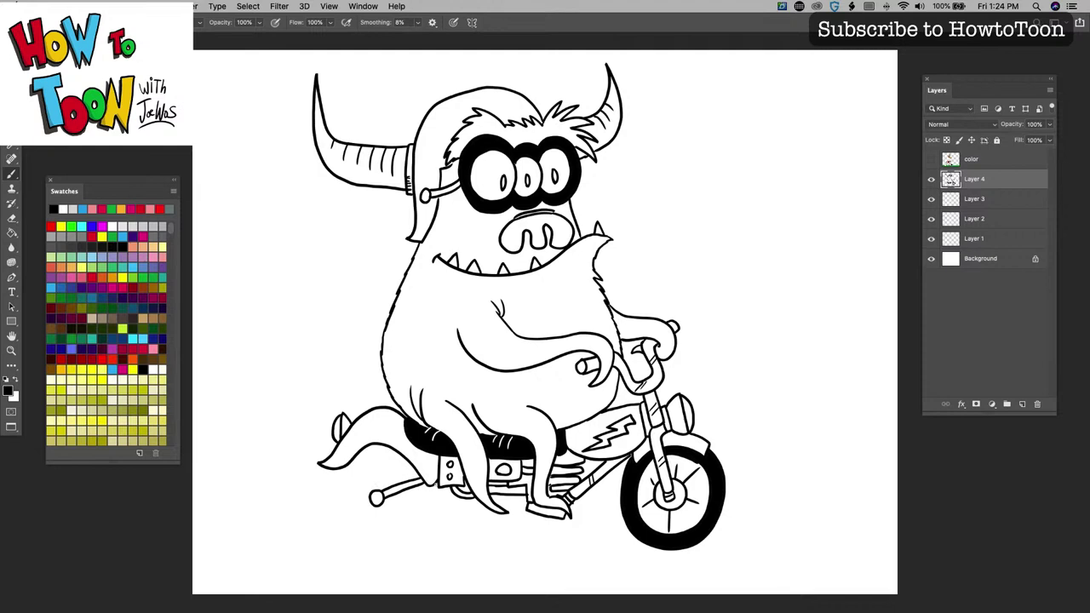
# Draw the rear wheel's outer and inner rings beneath the fender and fill the tire black
pyautogui.moveTo(426, 474)
pyautogui.mouseDown()
pyautogui.moveTo(430, 530)
pyautogui.moveTo(397, 549)
pyautogui.moveTo(352, 535)
pyautogui.moveTo(332, 511)
pyautogui.moveTo(327, 465)
pyautogui.mouseUp()
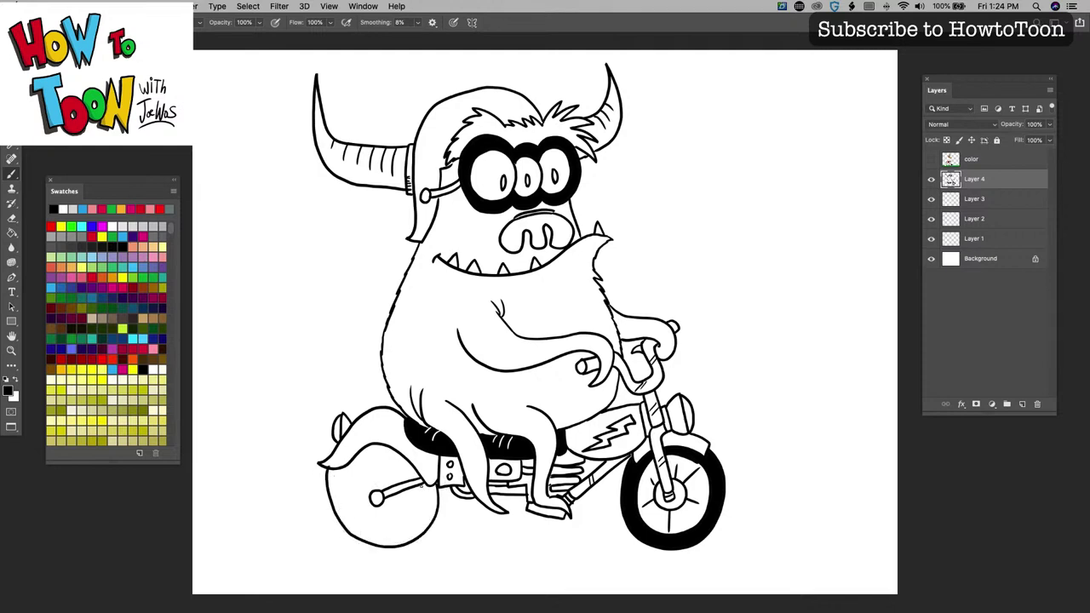
pyautogui.moveTo(424, 475)
pyautogui.mouseDown()
pyautogui.moveTo(418, 523)
pyautogui.moveTo(395, 541)
pyautogui.moveTo(344, 511)
pyautogui.moveTo(339, 481)
pyautogui.moveTo(354, 460)
pyautogui.moveTo(398, 456)
pyautogui.moveTo(417, 468)
pyautogui.mouseUp()
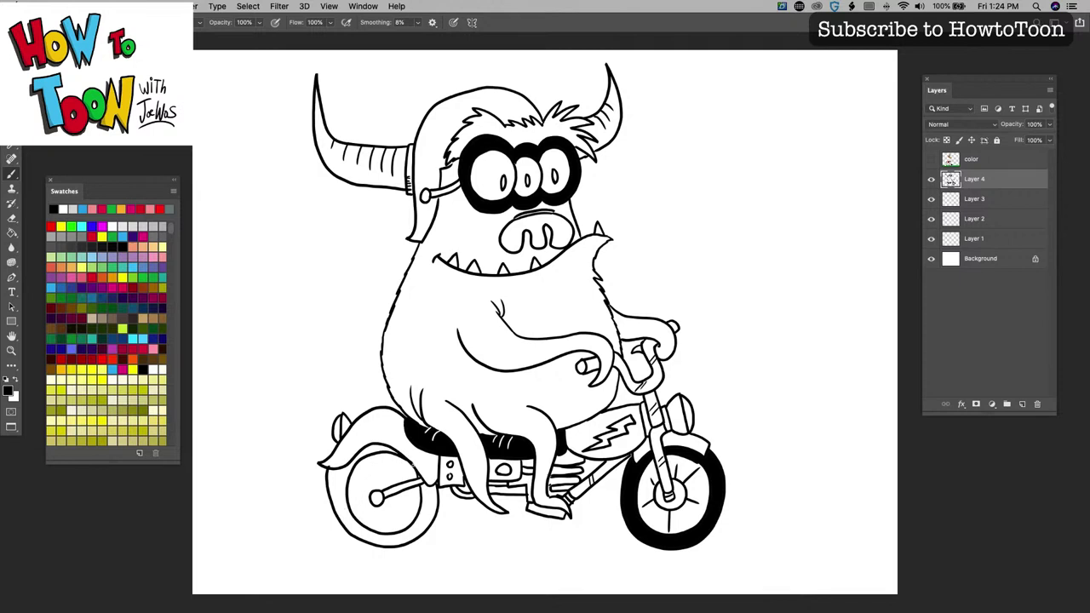
pyautogui.click(11, 234)
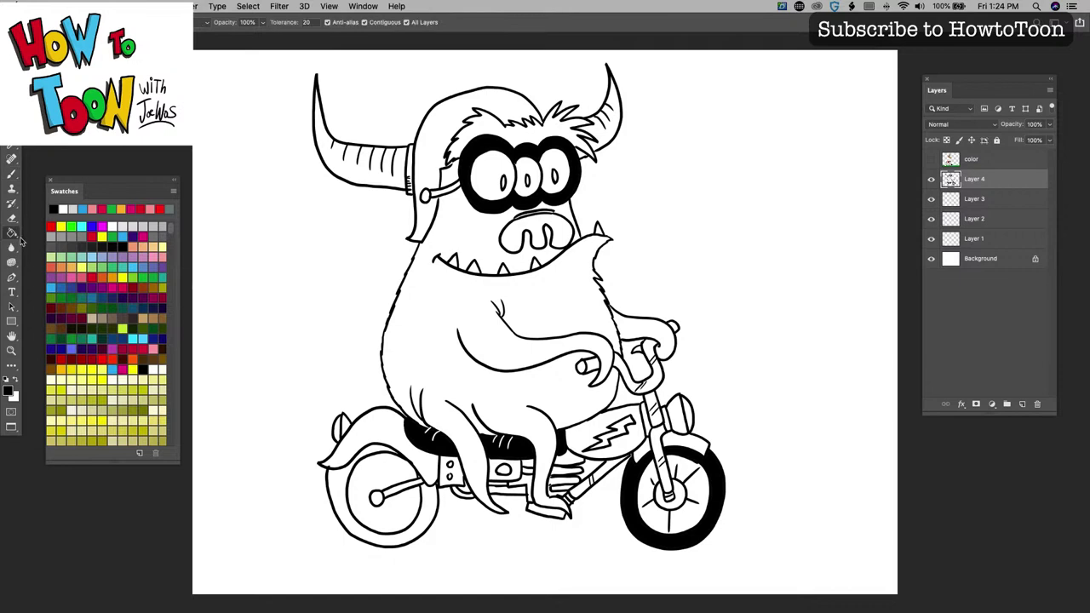
pyautogui.click(337, 483)
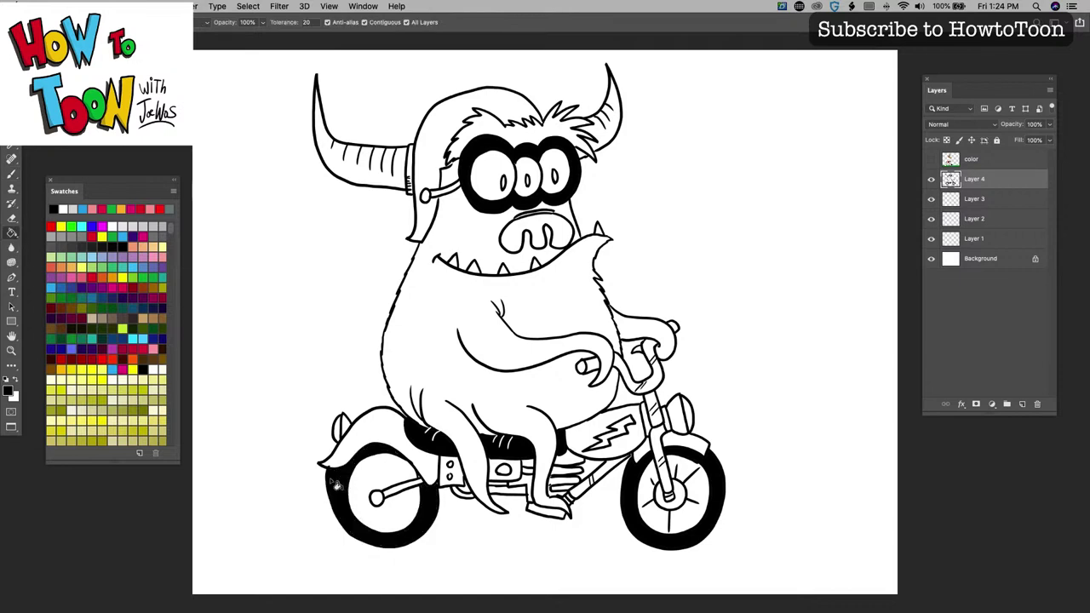
# Draw a ring around the rear wheel's hub and short spokes radiating from it
pyautogui.click(12, 188)
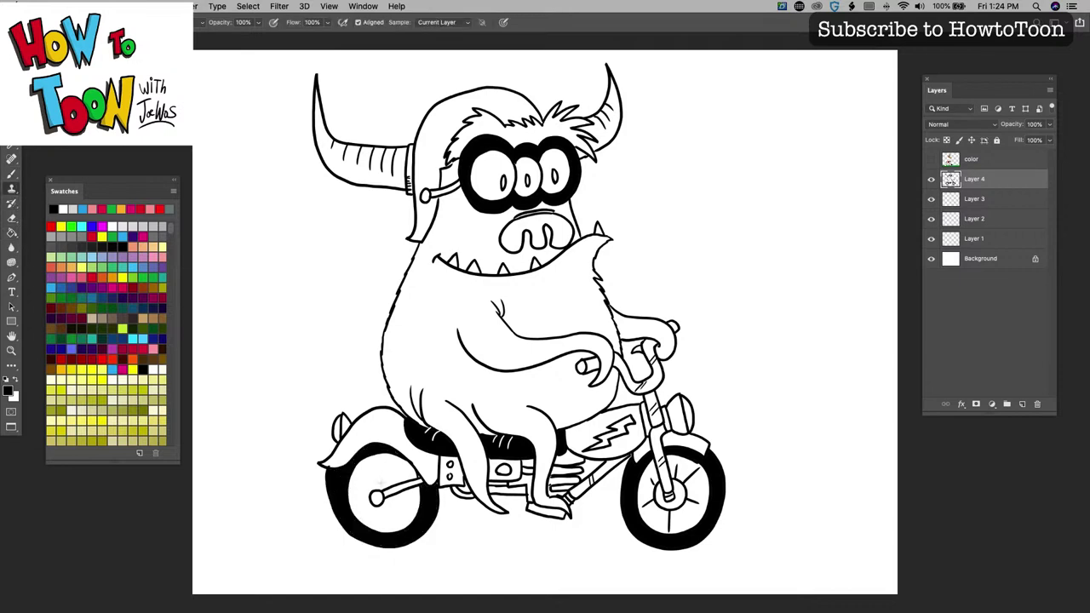
pyautogui.click(12, 173)
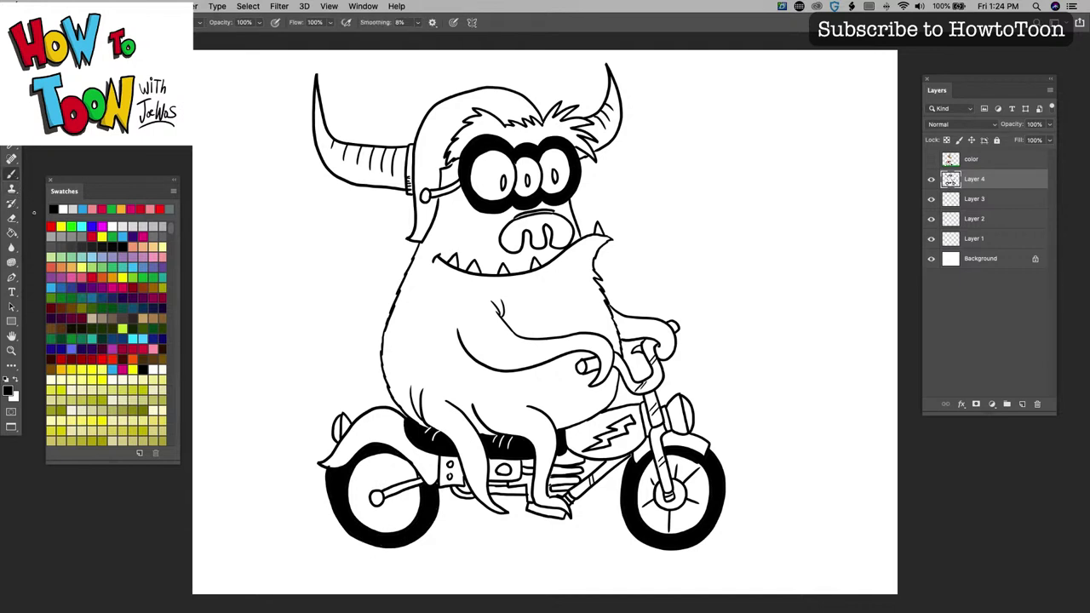
pyautogui.moveTo(383, 482)
pyautogui.mouseDown()
pyautogui.moveTo(365, 502)
pyautogui.moveTo(388, 507)
pyautogui.moveTo(383, 467)
pyautogui.moveTo(373, 466)
pyautogui.mouseUp()
pyautogui.moveTo(366, 477); pyautogui.dragTo(362, 465)
pyautogui.moveTo(393, 483); pyautogui.dragTo(400, 472)
pyautogui.moveTo(385, 514)
pyautogui.mouseDown()
pyautogui.moveTo(382, 524)
pyautogui.moveTo(359, 510)
pyautogui.mouseUp()
# Draw curved stripe lines across the monster's two arms and two legs
pyautogui.moveTo(499, 322)
pyautogui.mouseDown()
pyautogui.moveTo(484, 353)
pyautogui.moveTo(509, 366)
pyautogui.mouseUp()
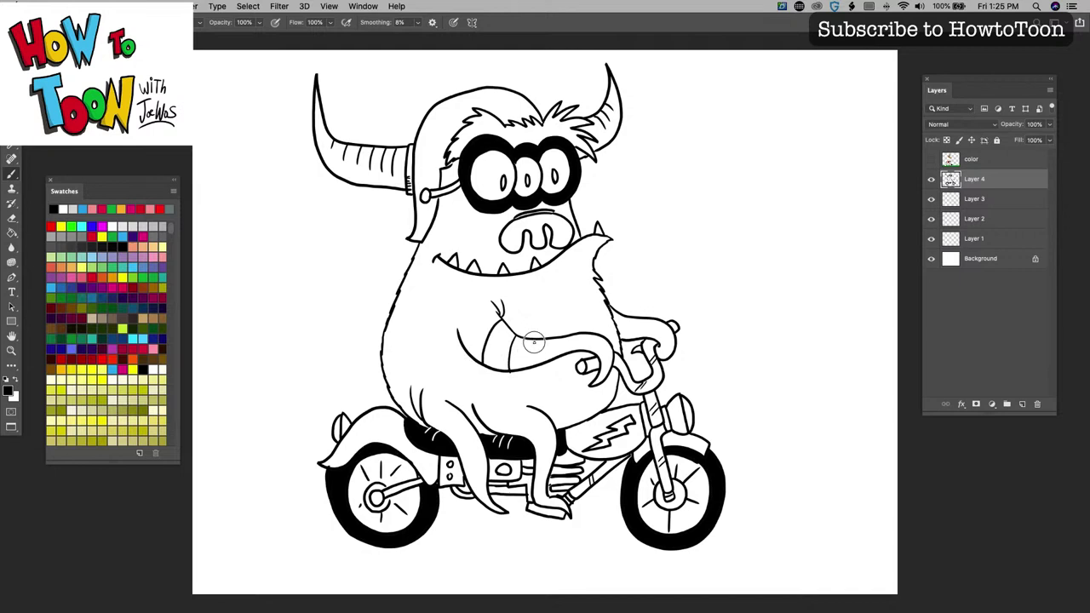
pyautogui.moveTo(533, 328)
pyautogui.mouseDown()
pyautogui.moveTo(530, 357)
pyautogui.moveTo(556, 339)
pyautogui.moveTo(579, 354)
pyautogui.mouseUp()
pyautogui.moveTo(650, 322)
pyautogui.mouseDown()
pyautogui.moveTo(646, 342)
pyautogui.moveTo(663, 345)
pyautogui.mouseUp()
pyautogui.moveTo(523, 409)
pyautogui.mouseDown()
pyautogui.moveTo(533, 441)
pyautogui.moveTo(553, 454)
pyautogui.moveTo(537, 458)
pyautogui.moveTo(546, 470)
pyautogui.moveTo(528, 504)
pyautogui.mouseUp()
pyautogui.moveTo(486, 466); pyautogui.dragTo(471, 489)
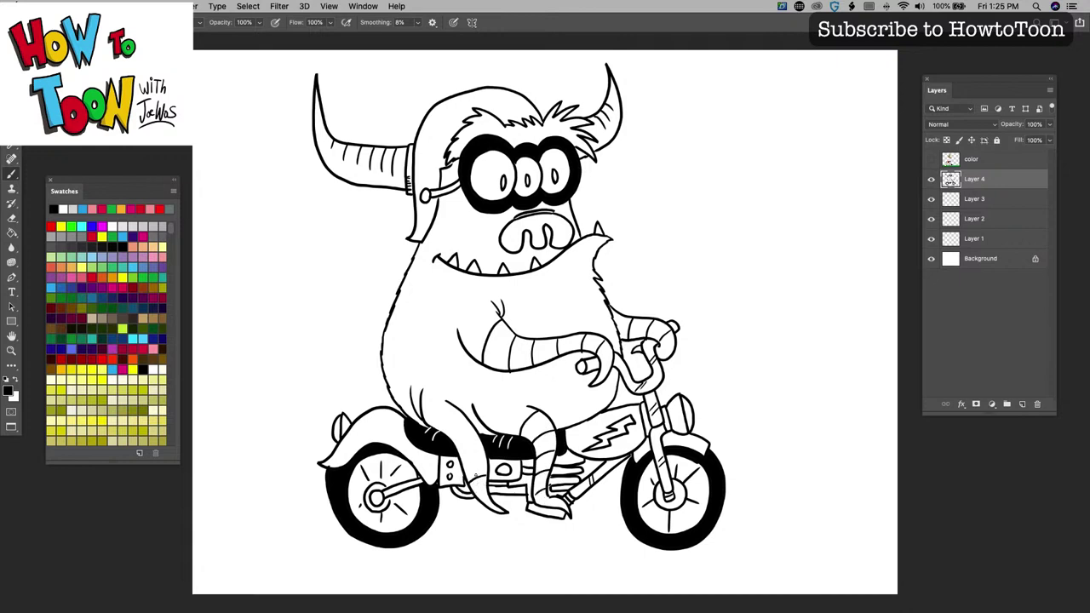
pyautogui.moveTo(479, 447); pyautogui.dragTo(460, 470)
pyautogui.moveTo(482, 419); pyautogui.dragTo(443, 452)
pyautogui.moveTo(462, 397); pyautogui.dragTo(422, 428)
# Scatter small round spots and a lash-like mark over the monster's body, and add the artist's signature beside the front wheel
pyautogui.moveTo(405, 336); pyautogui.dragTo(407, 337)
pyautogui.moveTo(429, 279); pyautogui.dragTo(432, 278)
pyautogui.moveTo(552, 291); pyautogui.dragTo(579, 321)
pyautogui.moveTo(563, 383); pyautogui.dragTo(563, 384)
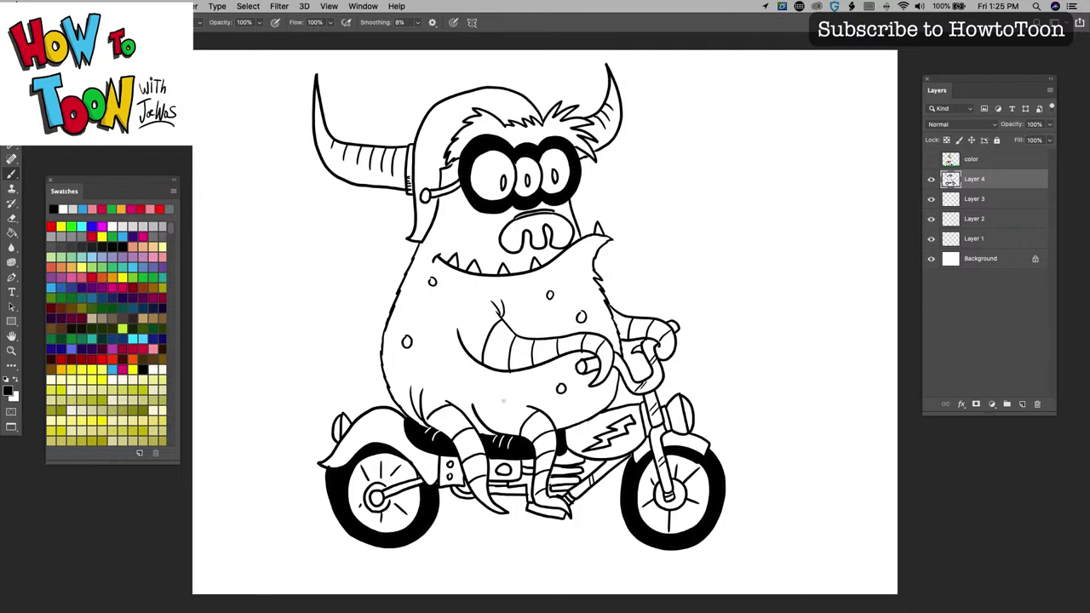
pyautogui.moveTo(489, 398); pyautogui.dragTo(487, 404)
pyautogui.moveTo(454, 212); pyautogui.dragTo(453, 219)
pyautogui.moveTo(450, 299); pyautogui.dragTo(411, 310)
pyautogui.moveTo(578, 275); pyautogui.dragTo(538, 292)
pyautogui.moveTo(777, 493)
pyautogui.mouseDown()
pyautogui.moveTo(758, 492)
pyautogui.moveTo(765, 536)
pyautogui.moveTo(783, 513)
pyautogui.moveTo(810, 518)
pyautogui.moveTo(785, 543)
pyautogui.mouseUp()
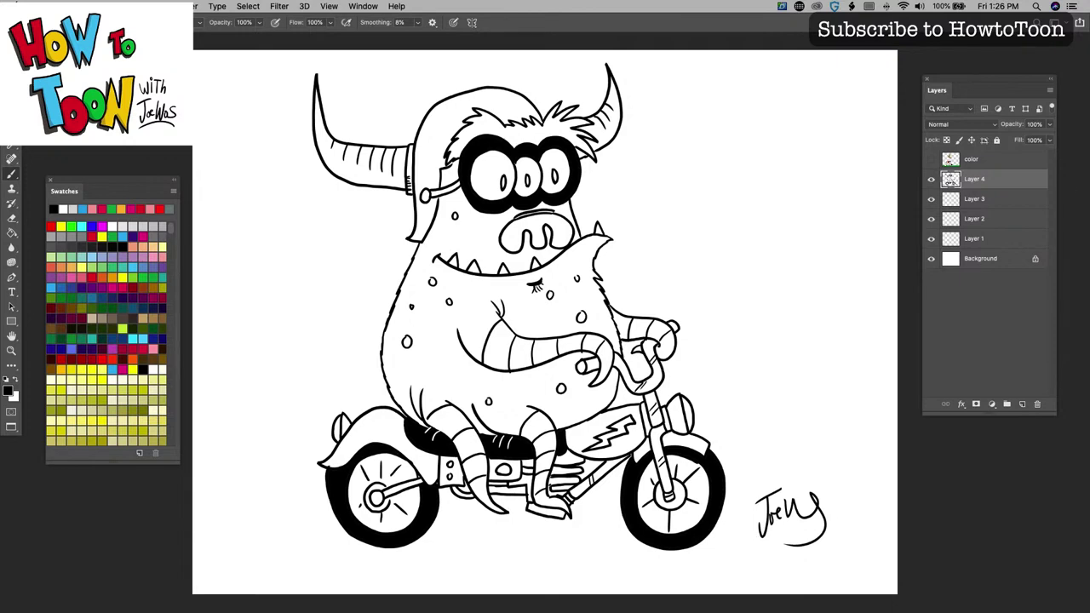
pyautogui.press('Tab')
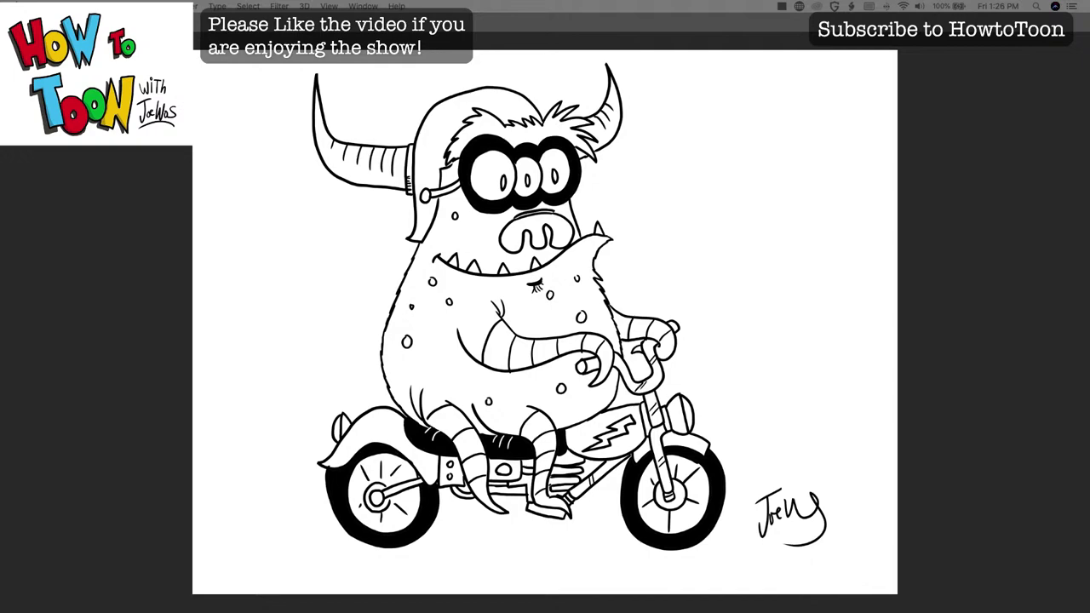
pyautogui.press('Tab')
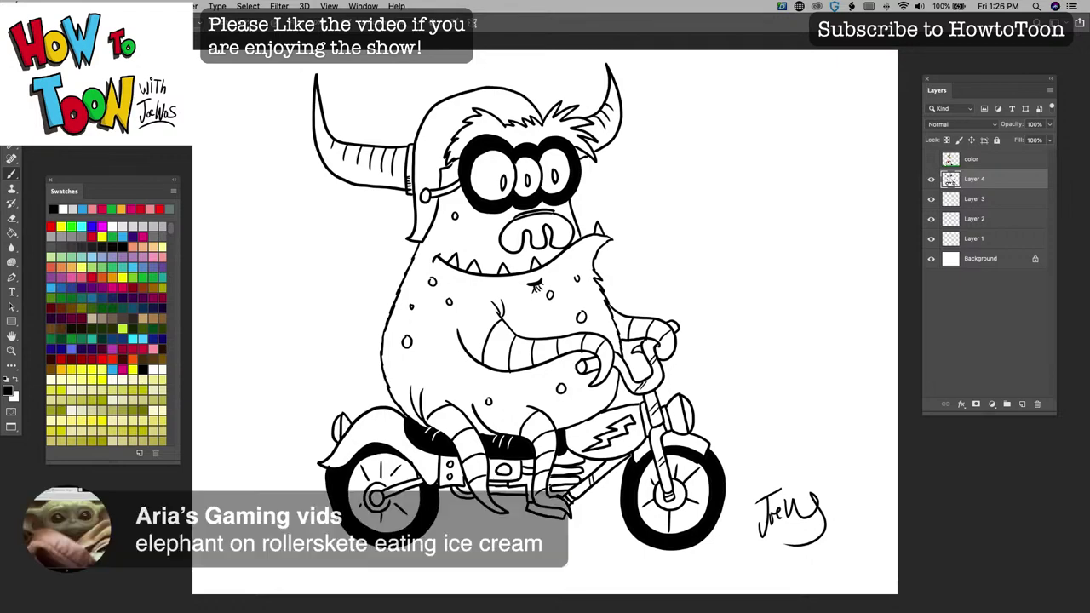
pyautogui.press('Tab')
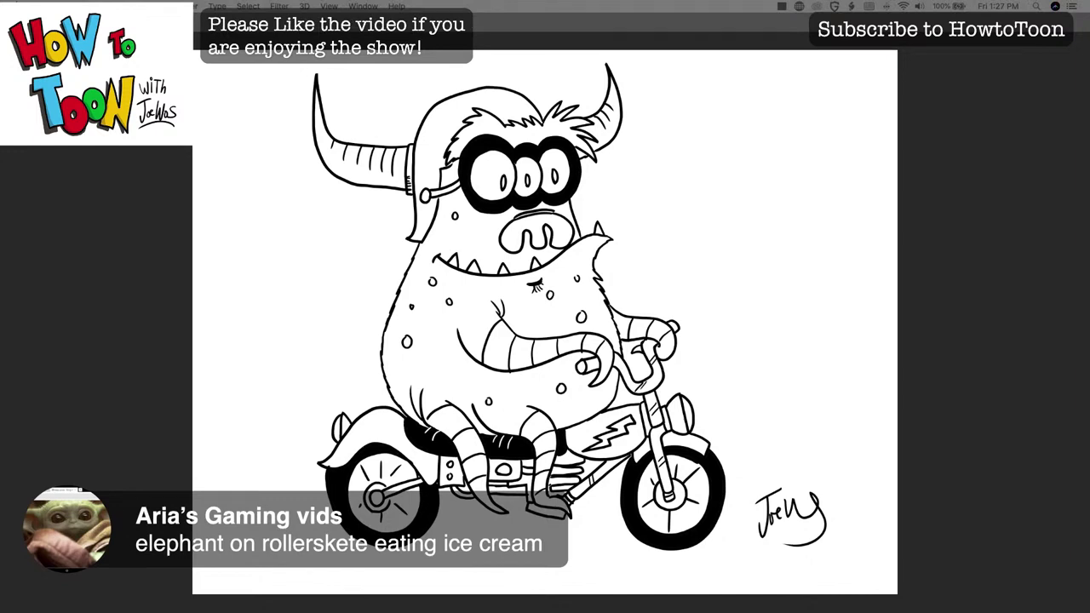
pyautogui.press('Tab')
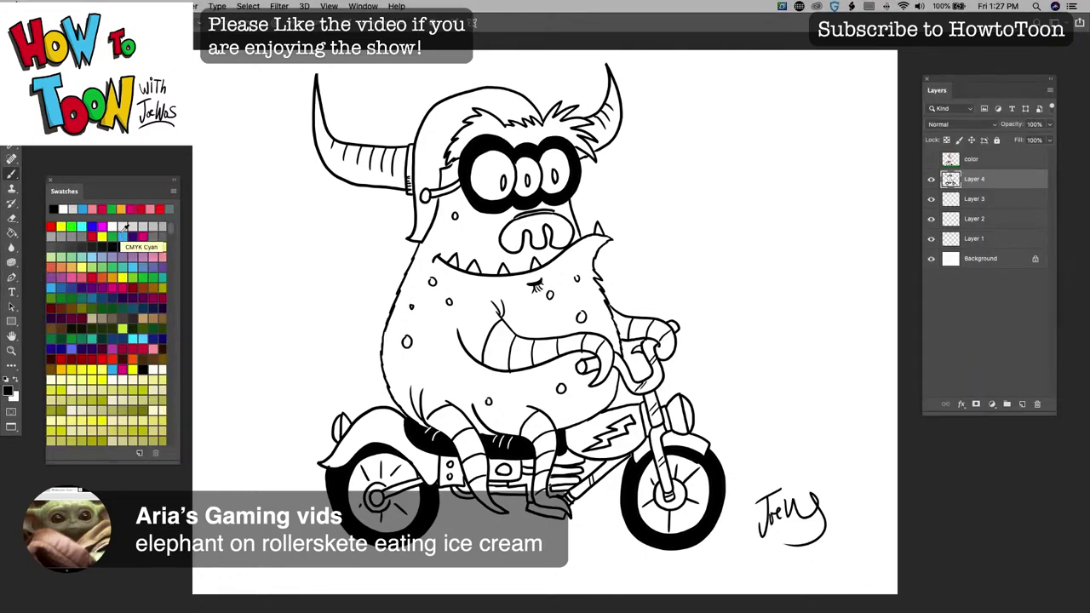
# Hide Layer 4 with the monster drawing to leave a blank canvas
pyautogui.click(931, 179)
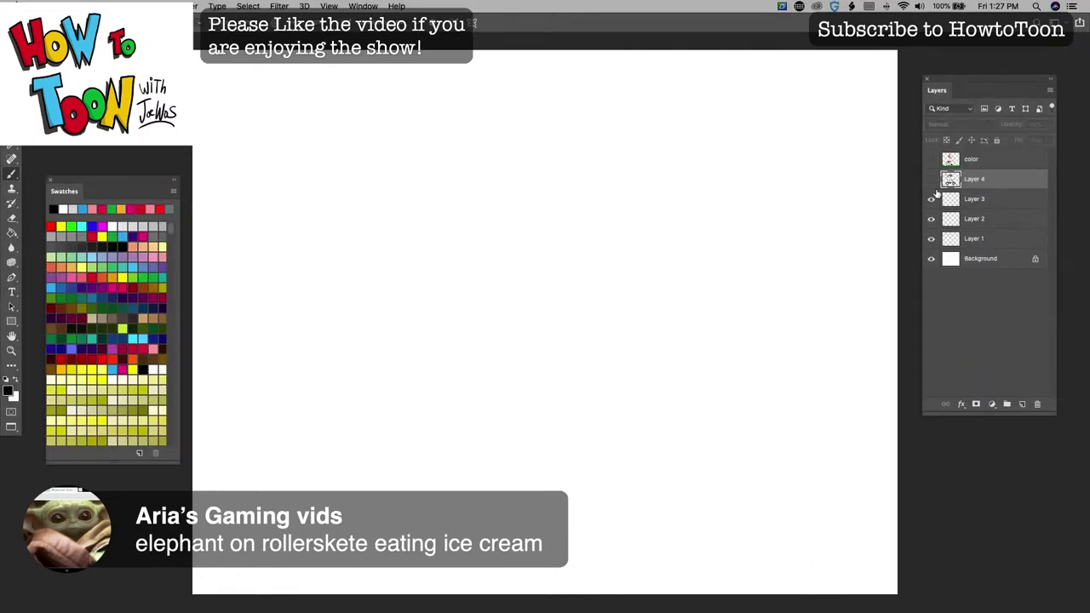
# On Layer 3, draw two tall oval eyes touching side by side with small pupils, and a curved cheek line beneath them
pyautogui.click(975, 200)
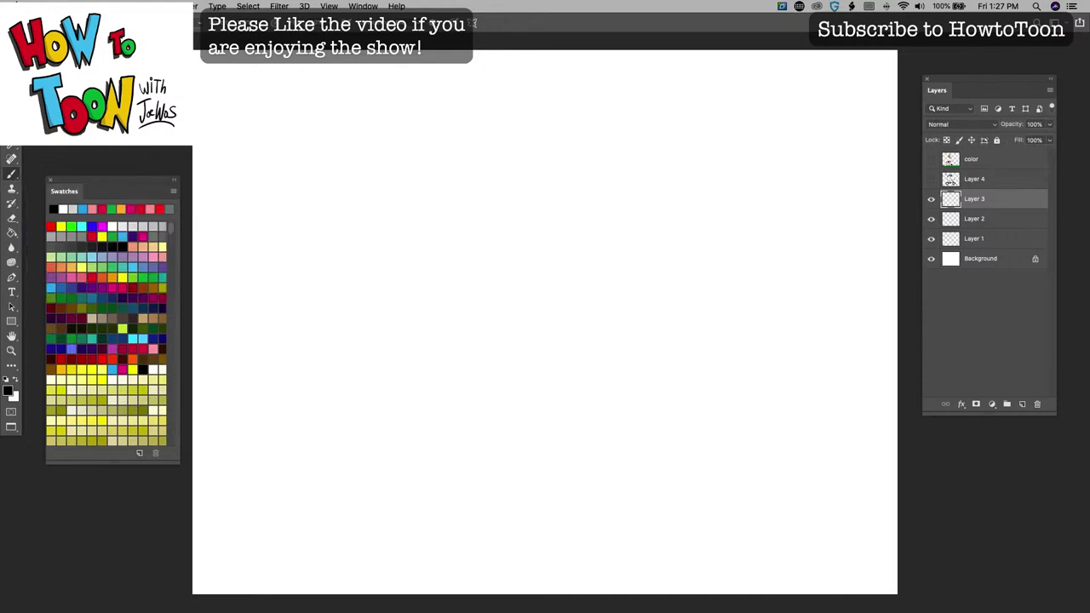
pyautogui.press('Tab')
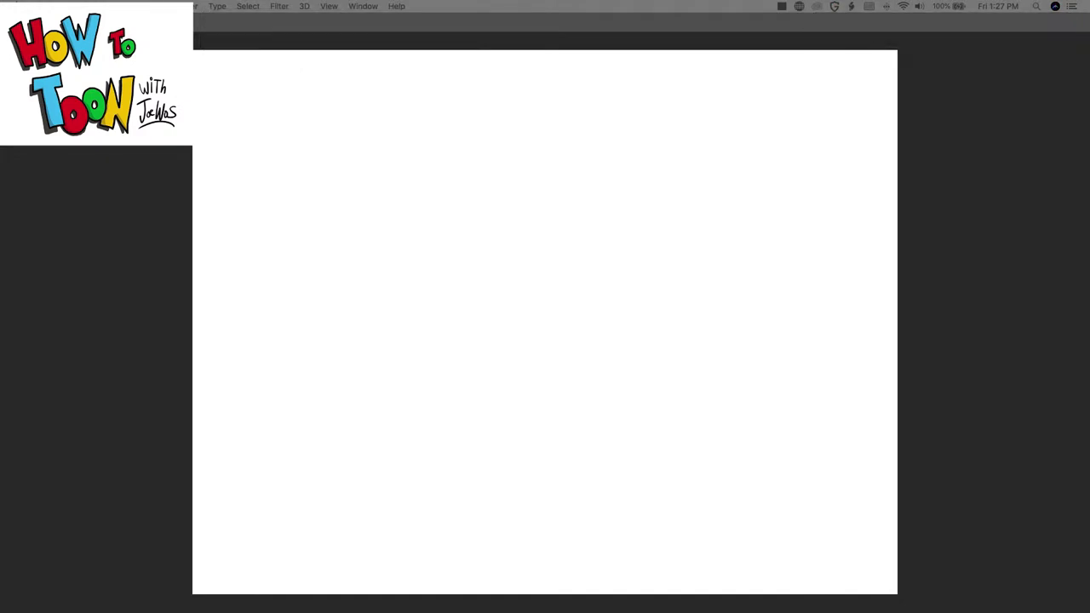
pyautogui.press('Tab')
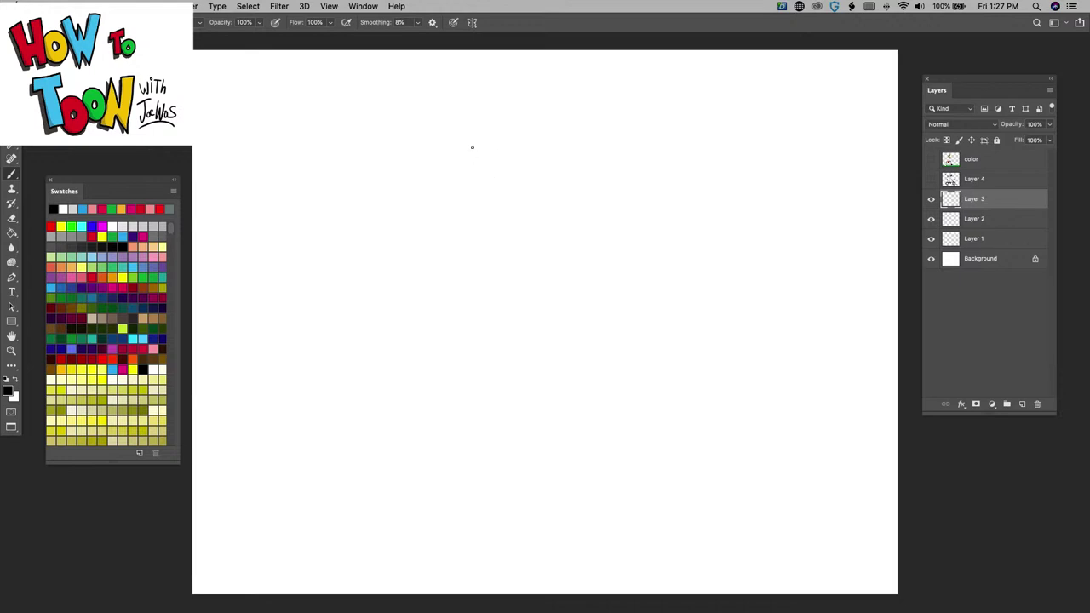
pyautogui.moveTo(470, 160)
pyautogui.mouseDown()
pyautogui.moveTo(492, 183)
pyautogui.moveTo(487, 210)
pyautogui.moveTo(469, 219)
pyautogui.moveTo(456, 210)
pyautogui.moveTo(463, 170)
pyautogui.mouseUp()
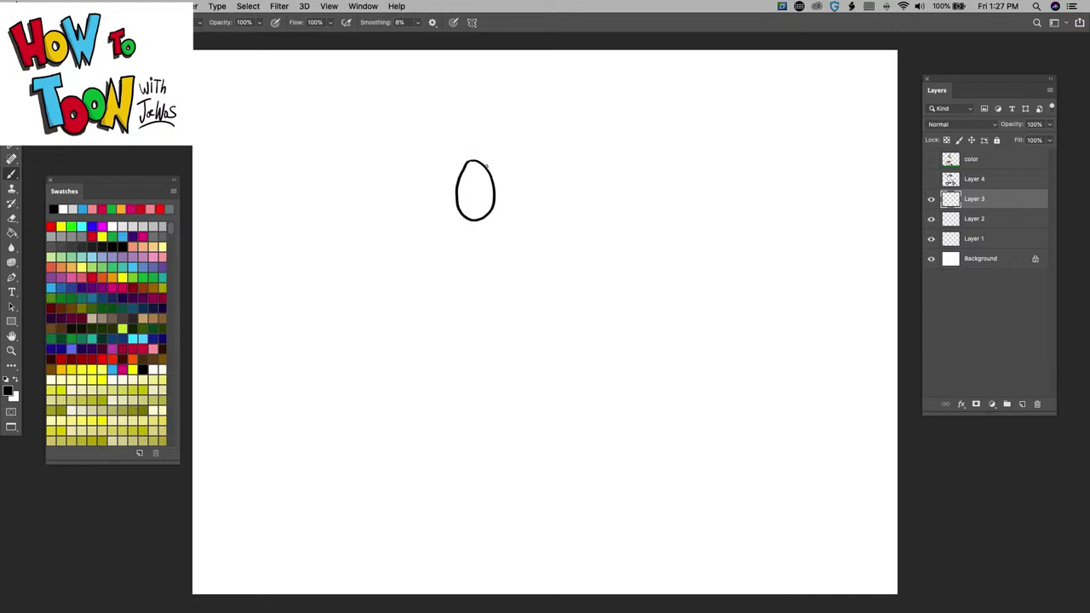
pyautogui.moveTo(486, 166)
pyautogui.mouseDown()
pyautogui.moveTo(503, 161)
pyautogui.moveTo(513, 185)
pyautogui.moveTo(507, 209)
pyautogui.moveTo(493, 212)
pyautogui.moveTo(502, 204)
pyautogui.moveTo(485, 199)
pyautogui.mouseUp()
pyautogui.moveTo(468, 224)
pyautogui.mouseDown()
pyautogui.moveTo(489, 232)
pyautogui.moveTo(480, 267)
pyautogui.mouseUp()
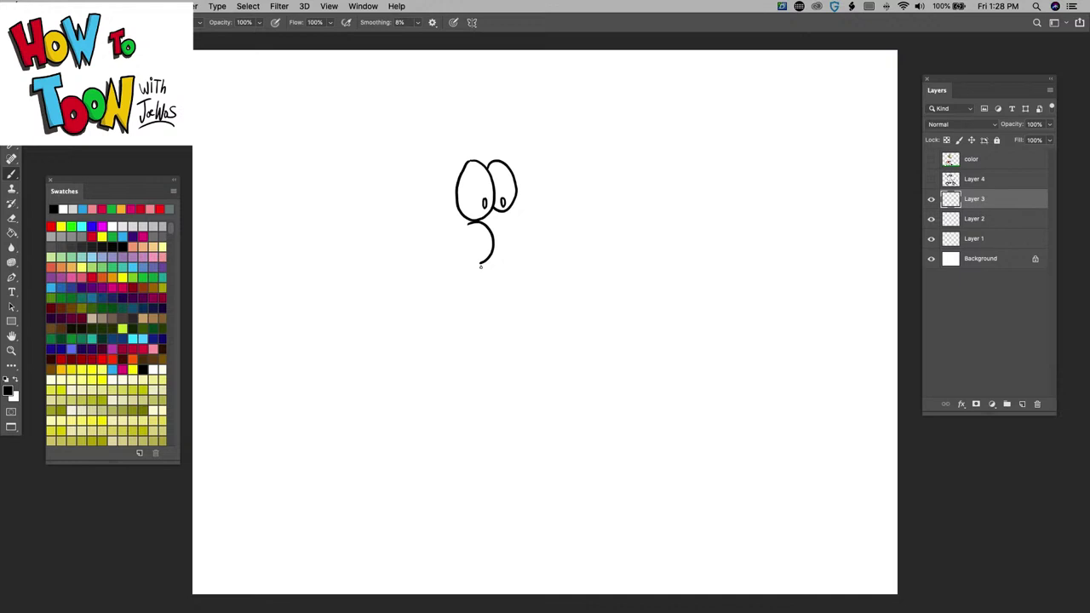
# Draw the elephant's long trunk sweeping out from the eyes, its curled tip gripping an upright ice cream cone
pyautogui.moveTo(513, 212)
pyautogui.mouseDown()
pyautogui.moveTo(596, 244)
pyautogui.moveTo(630, 234)
pyautogui.moveTo(675, 269)
pyautogui.moveTo(666, 295)
pyautogui.moveTo(640, 311)
pyautogui.moveTo(643, 264)
pyautogui.mouseUp()
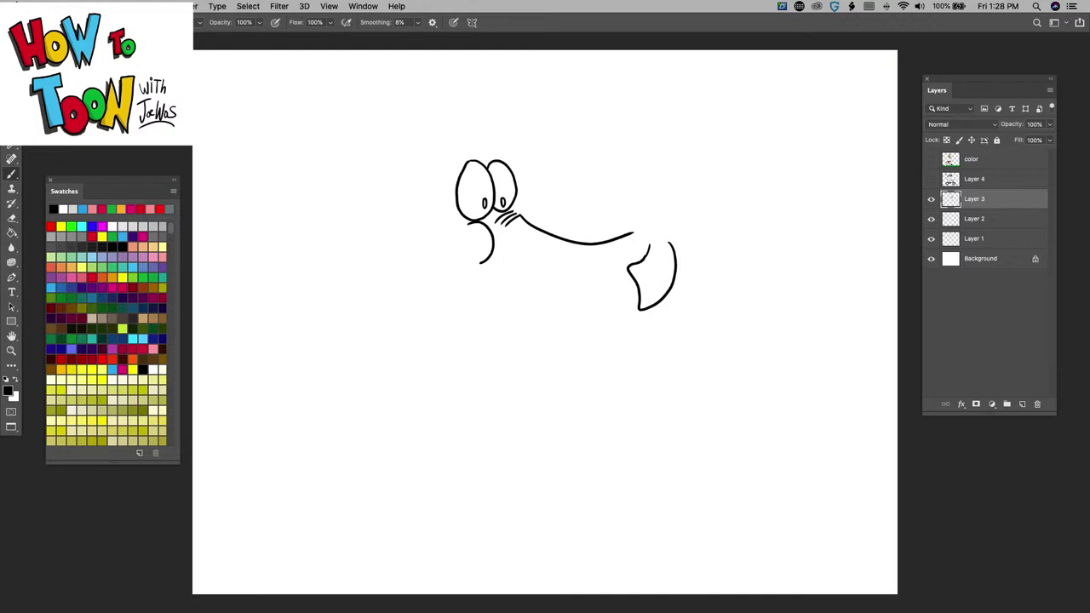
pyautogui.moveTo(628, 220)
pyautogui.mouseDown()
pyautogui.moveTo(641, 259)
pyautogui.moveTo(658, 207)
pyautogui.moveTo(625, 216)
pyautogui.mouseUp()
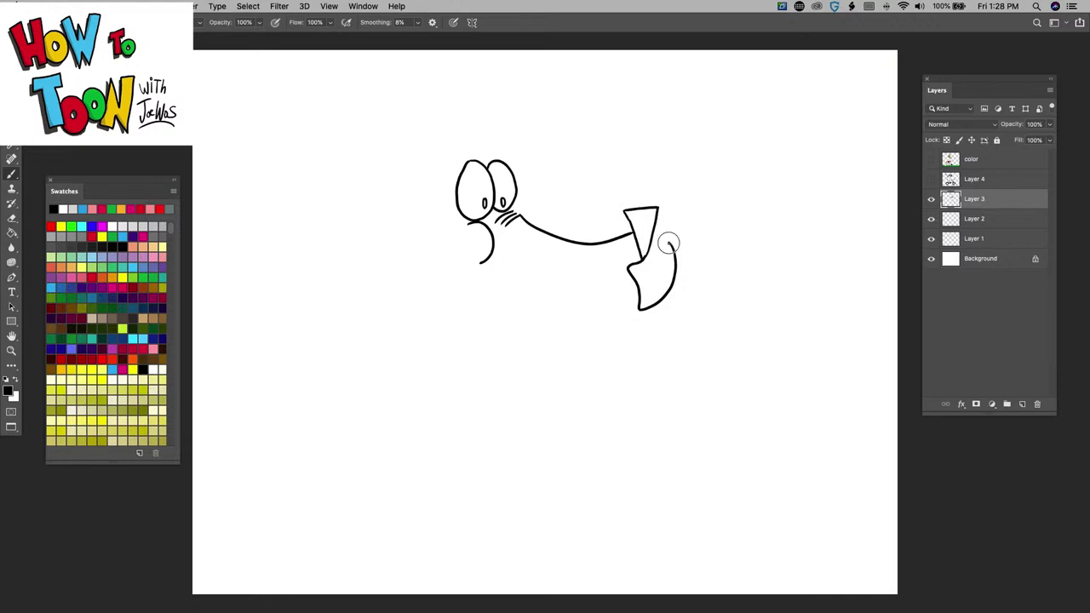
pyautogui.moveTo(673, 242); pyautogui.dragTo(648, 230)
pyautogui.moveTo(629, 269)
pyautogui.mouseDown()
pyautogui.moveTo(582, 295)
pyautogui.moveTo(533, 297)
pyautogui.moveTo(485, 265)
pyautogui.mouseUp()
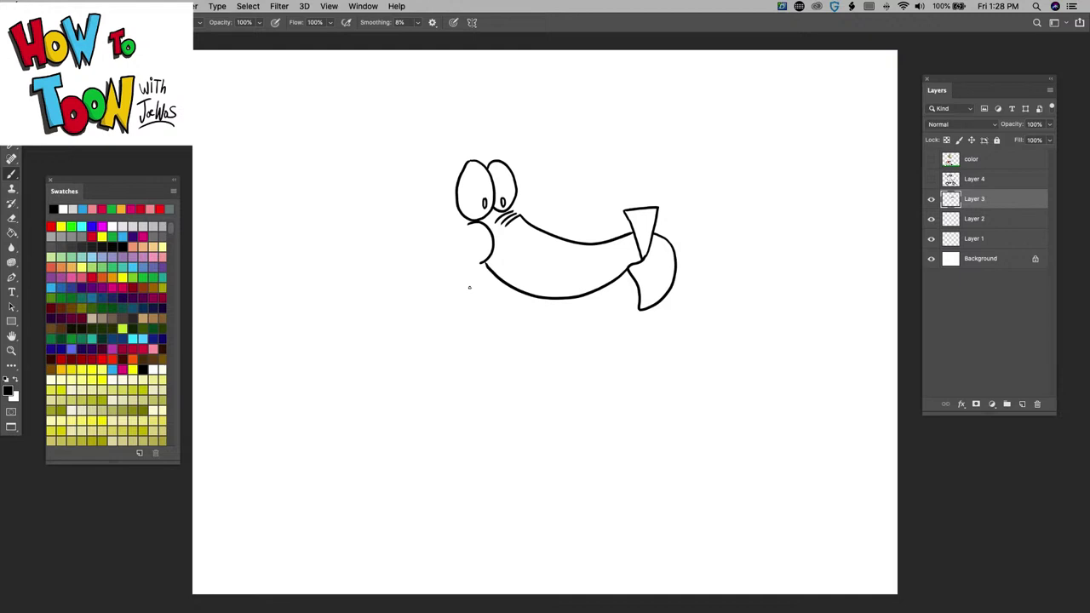
# Add a waffle grid to the cone, crease lines inside the trunk tip, and short wrinkle strokes along the trunk's upper edge
pyautogui.moveTo(633, 210)
pyautogui.mouseDown()
pyautogui.moveTo(633, 235)
pyautogui.moveTo(658, 216)
pyautogui.moveTo(639, 256)
pyautogui.moveTo(651, 247)
pyautogui.mouseUp()
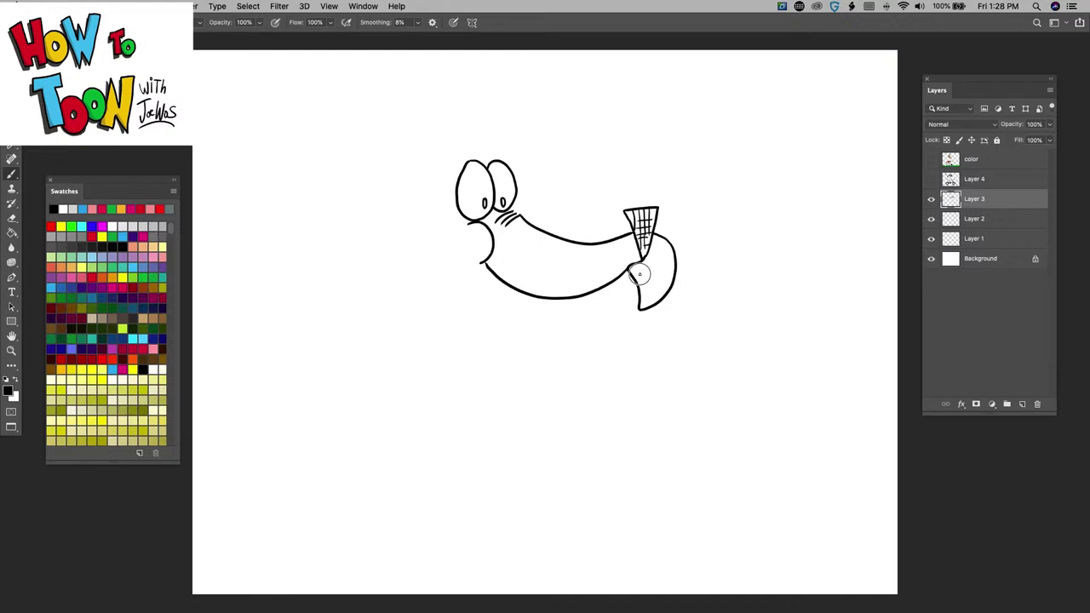
pyautogui.moveTo(635, 269); pyautogui.dragTo(649, 302)
pyautogui.moveTo(640, 264); pyautogui.dragTo(657, 289)
pyautogui.moveTo(603, 242)
pyautogui.mouseDown()
pyautogui.moveTo(594, 261)
pyautogui.moveTo(549, 250)
pyautogui.mouseUp()
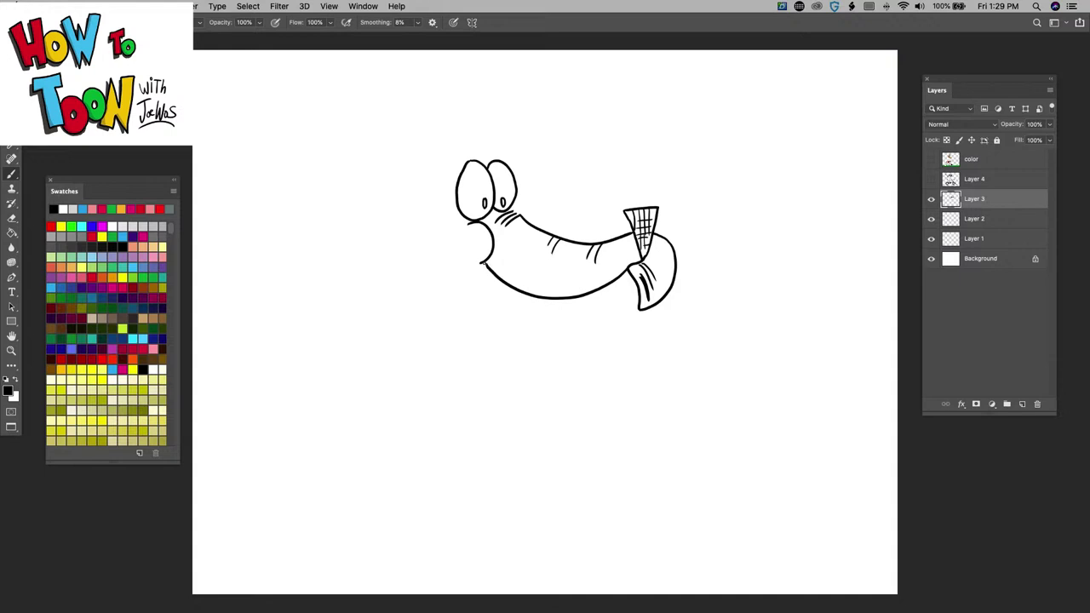
# Draw the open mouth and lower jaw under the trunk, and fill the mouth opening with black
pyautogui.moveTo(482, 264)
pyautogui.mouseDown()
pyautogui.moveTo(501, 299)
pyautogui.moveTo(500, 285)
pyautogui.moveTo(510, 288)
pyautogui.moveTo(511, 314)
pyautogui.moveTo(476, 295)
pyautogui.moveTo(502, 298)
pyautogui.mouseUp()
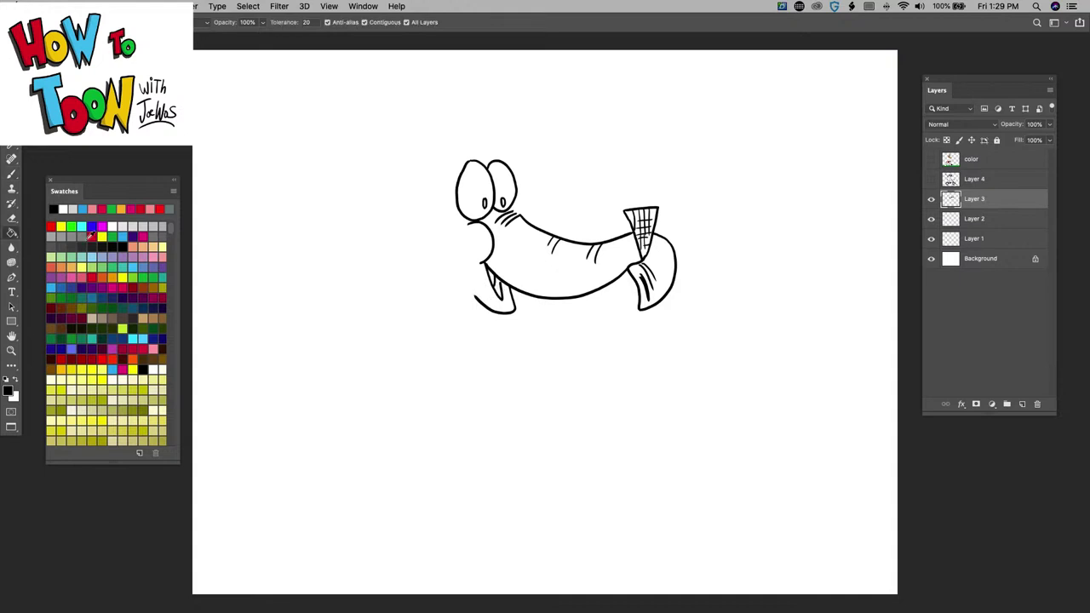
pyautogui.click(12, 175)
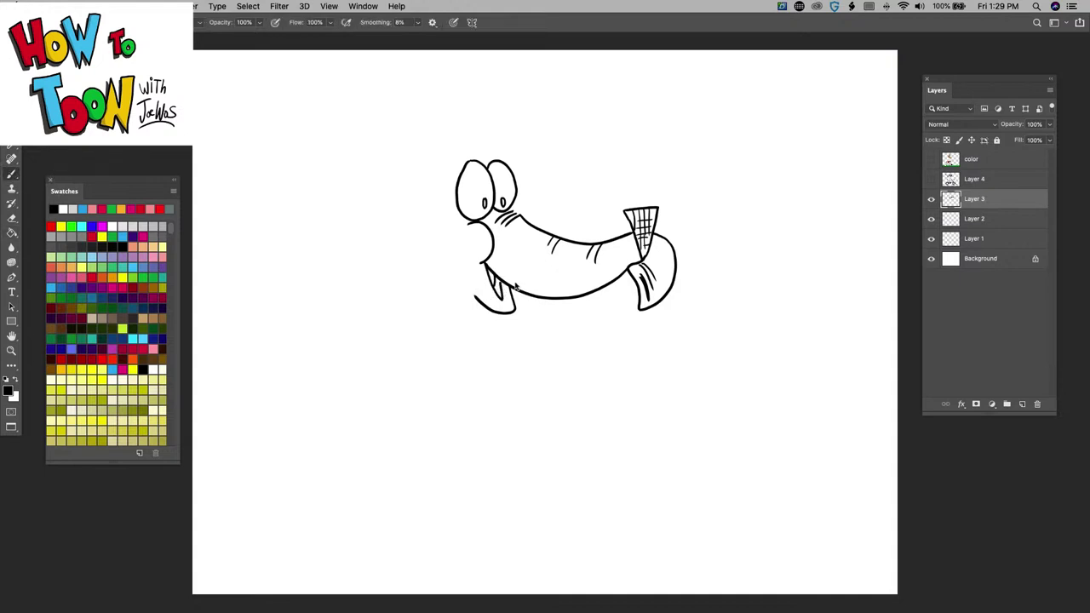
pyautogui.press('g')
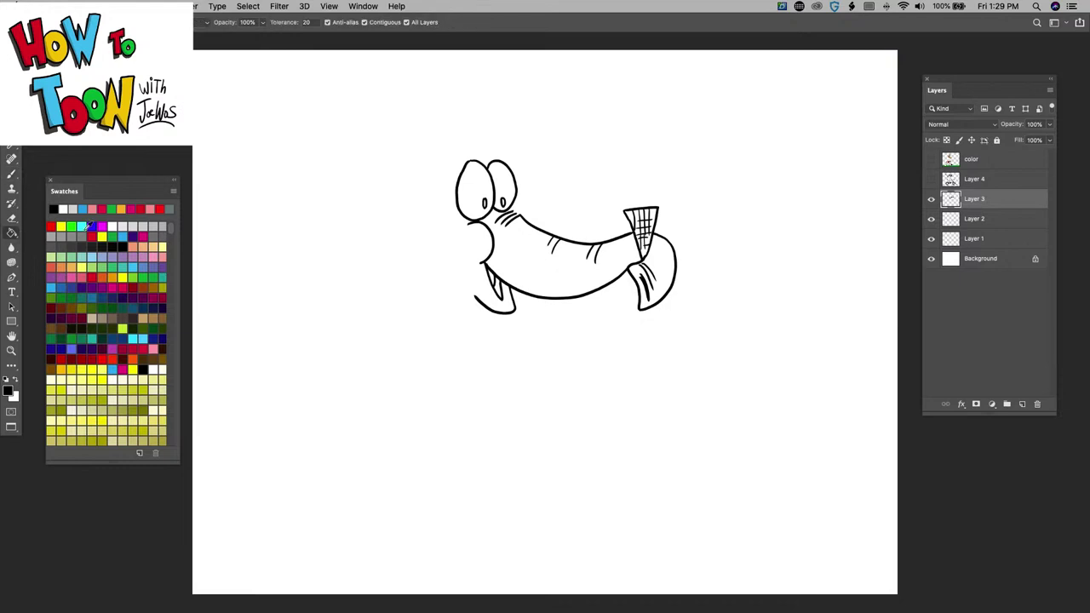
pyautogui.click(501, 293)
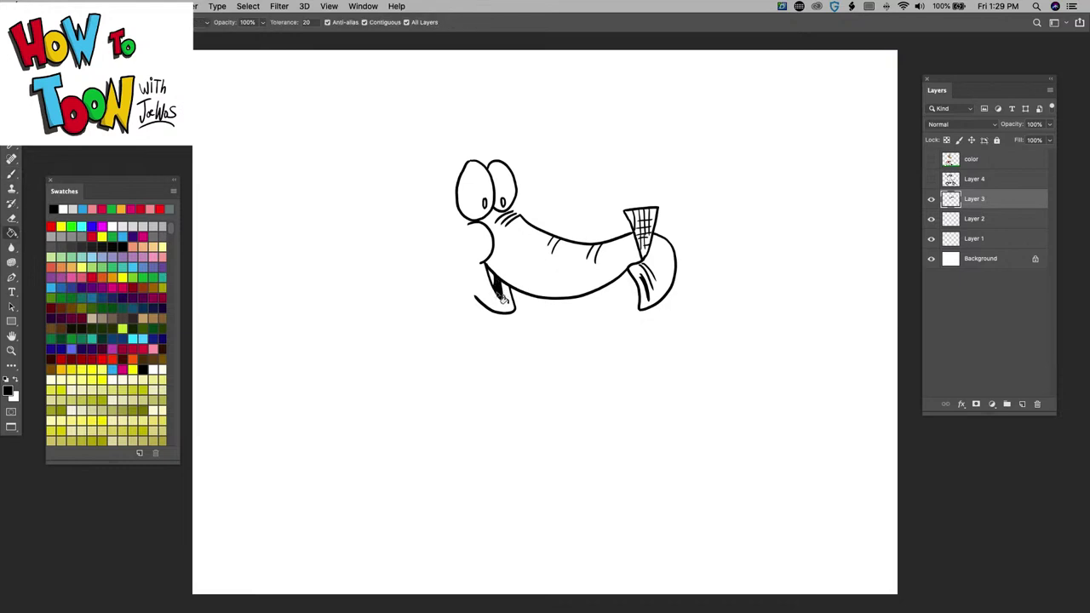
pyautogui.click(12, 175)
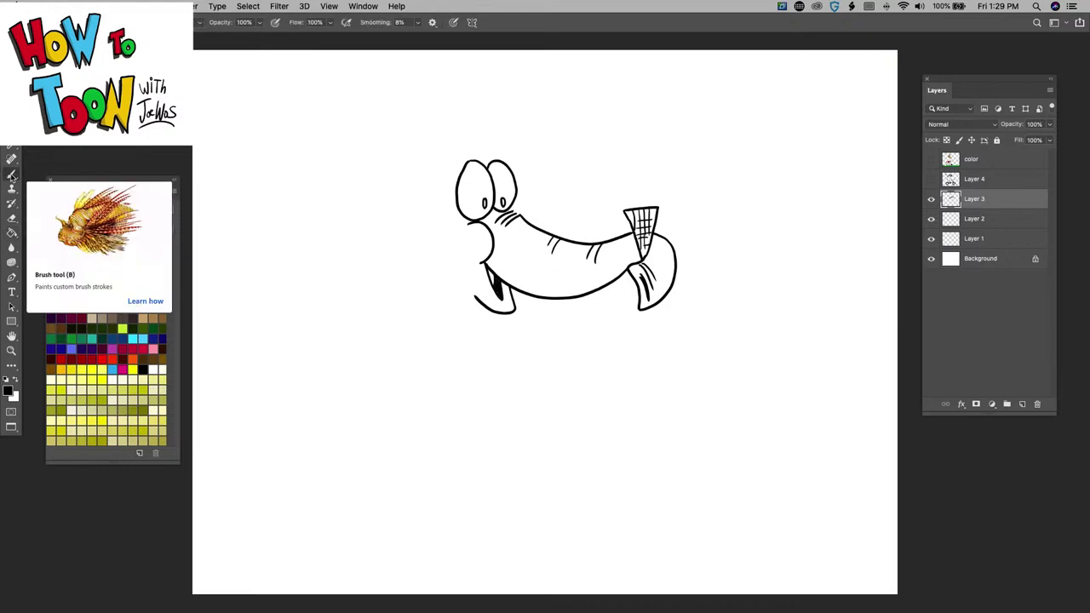
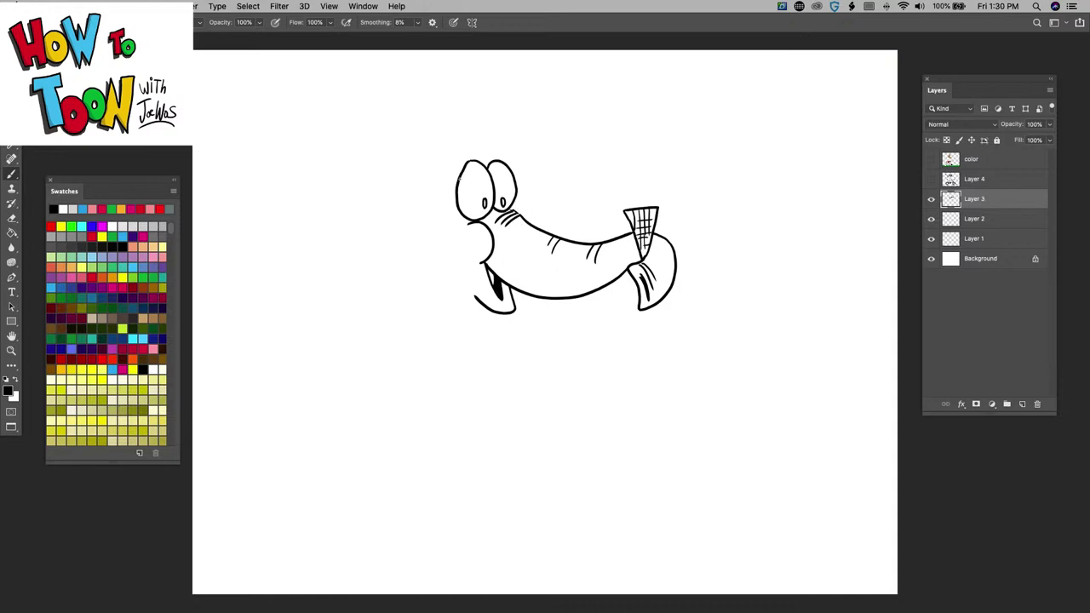
# Stack three bumpy ice cream scoops on the cone and top them with a small stemmed cherry
pyautogui.moveTo(656, 206)
pyautogui.mouseDown()
pyautogui.moveTo(649, 177)
pyautogui.moveTo(618, 182)
pyautogui.moveTo(625, 212)
pyautogui.moveTo(653, 153)
pyautogui.moveTo(629, 140)
pyautogui.moveTo(610, 168)
pyautogui.moveTo(613, 192)
pyautogui.mouseUp()
pyautogui.moveTo(645, 147)
pyautogui.mouseDown()
pyautogui.moveTo(638, 114)
pyautogui.moveTo(608, 117)
pyautogui.moveTo(599, 141)
pyautogui.moveTo(610, 156)
pyautogui.mouseUp()
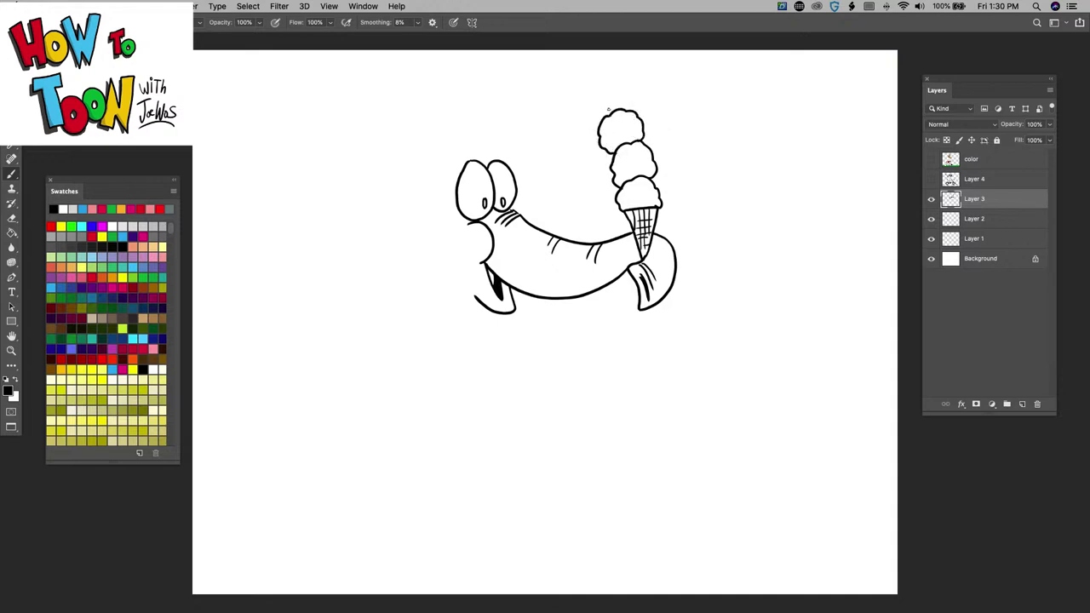
pyautogui.moveTo(606, 112); pyautogui.dragTo(606, 100)
# Draw eyebrows above the eyes and a row of short hair strokes along the top of the elephant's head
pyautogui.moveTo(471, 143)
pyautogui.mouseDown()
pyautogui.moveTo(458, 171)
pyautogui.moveTo(469, 148)
pyautogui.moveTo(514, 163)
pyautogui.mouseUp()
pyautogui.moveTo(486, 124)
pyautogui.mouseDown()
pyautogui.moveTo(487, 143)
pyautogui.moveTo(476, 143)
pyautogui.mouseUp()
pyautogui.moveTo(462, 126)
pyautogui.mouseDown()
pyautogui.moveTo(463, 143)
pyautogui.moveTo(436, 150)
pyautogui.mouseUp()
pyautogui.moveTo(430, 132)
pyautogui.mouseDown()
pyautogui.moveTo(393, 149)
pyautogui.moveTo(402, 169)
pyautogui.moveTo(359, 148)
pyautogui.moveTo(504, 128)
pyautogui.mouseUp()
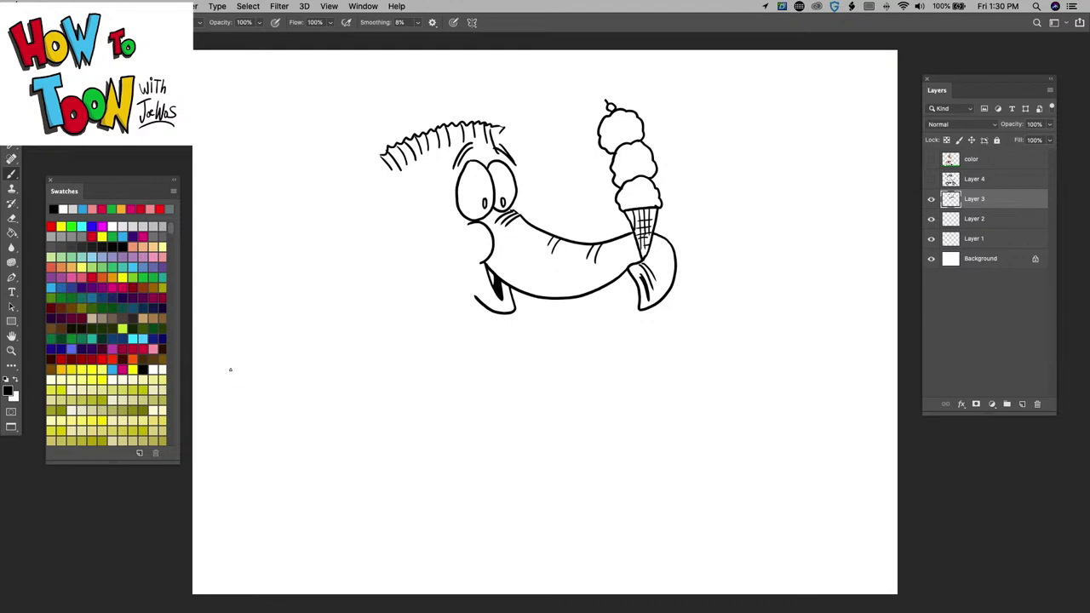
# Draw the large near ear with a folded rim behind the head and the smaller far ear behind the trunk
pyautogui.moveTo(390, 174)
pyautogui.mouseDown()
pyautogui.moveTo(352, 153)
pyautogui.moveTo(309, 175)
pyautogui.moveTo(333, 328)
pyautogui.moveTo(324, 338)
pyautogui.moveTo(338, 310)
pyautogui.moveTo(317, 188)
pyautogui.moveTo(360, 169)
pyautogui.moveTo(399, 182)
pyautogui.mouseUp()
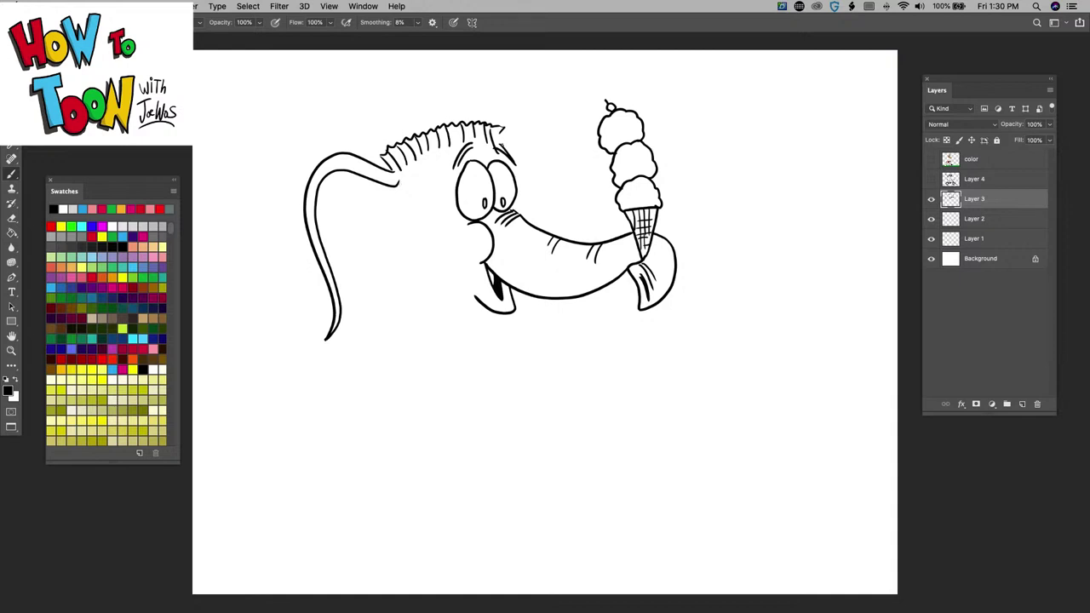
pyautogui.moveTo(501, 152)
pyautogui.mouseDown()
pyautogui.moveTo(511, 128)
pyautogui.moveTo(565, 139)
pyautogui.moveTo(572, 243)
pyautogui.moveTo(549, 155)
pyautogui.moveTo(529, 140)
pyautogui.moveTo(509, 156)
pyautogui.mouseUp()
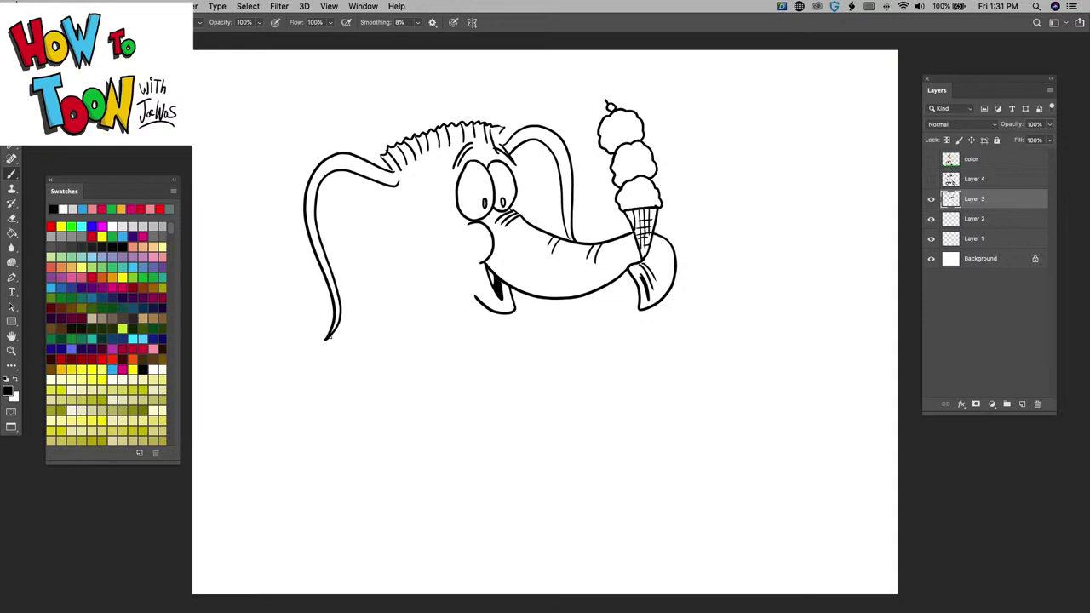
pyautogui.moveTo(326, 338); pyautogui.dragTo(377, 309)
pyautogui.moveTo(409, 257)
pyautogui.mouseDown()
pyautogui.moveTo(402, 295)
pyautogui.moveTo(345, 337)
pyautogui.mouseUp()
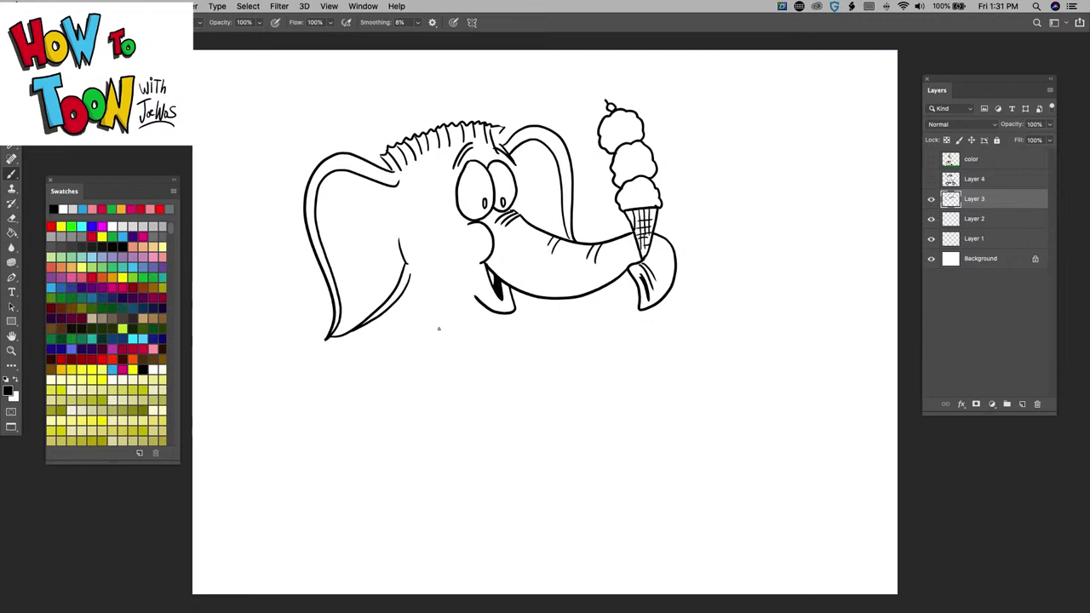
# Draw the elephant's torso down to a waistline and two short arms, each with a swirl mark and toenails
pyautogui.moveTo(437, 326)
pyautogui.mouseDown()
pyautogui.moveTo(491, 394)
pyautogui.moveTo(455, 414)
pyautogui.moveTo(421, 420)
pyautogui.moveTo(414, 377)
pyautogui.moveTo(383, 348)
pyautogui.mouseUp()
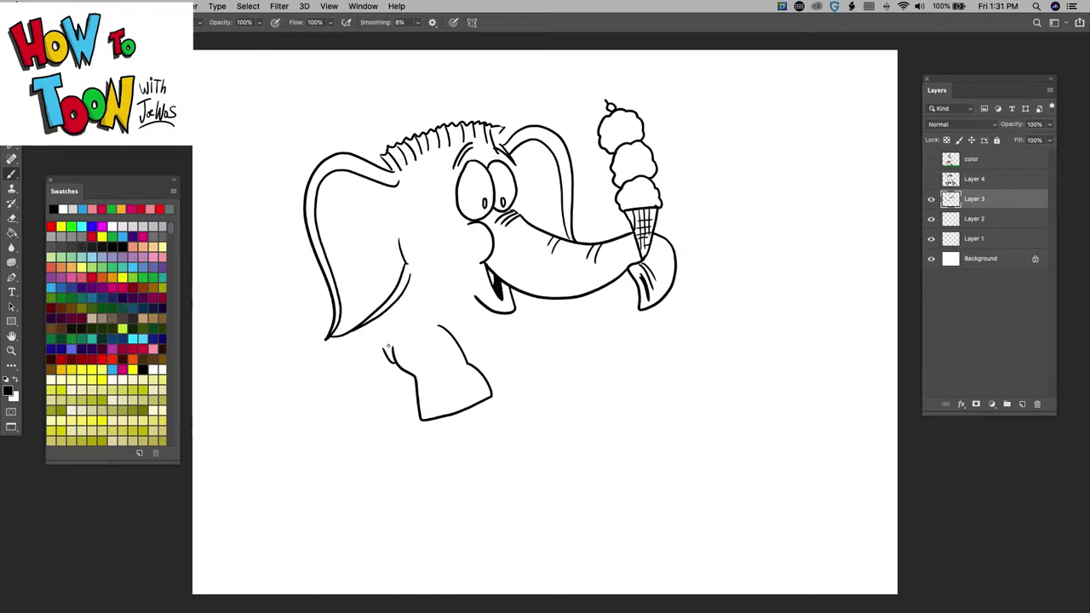
pyautogui.moveTo(492, 310)
pyautogui.mouseDown()
pyautogui.moveTo(539, 391)
pyautogui.moveTo(492, 393)
pyautogui.mouseUp()
pyautogui.moveTo(415, 397)
pyautogui.mouseDown()
pyautogui.moveTo(343, 388)
pyautogui.moveTo(349, 339)
pyautogui.mouseUp()
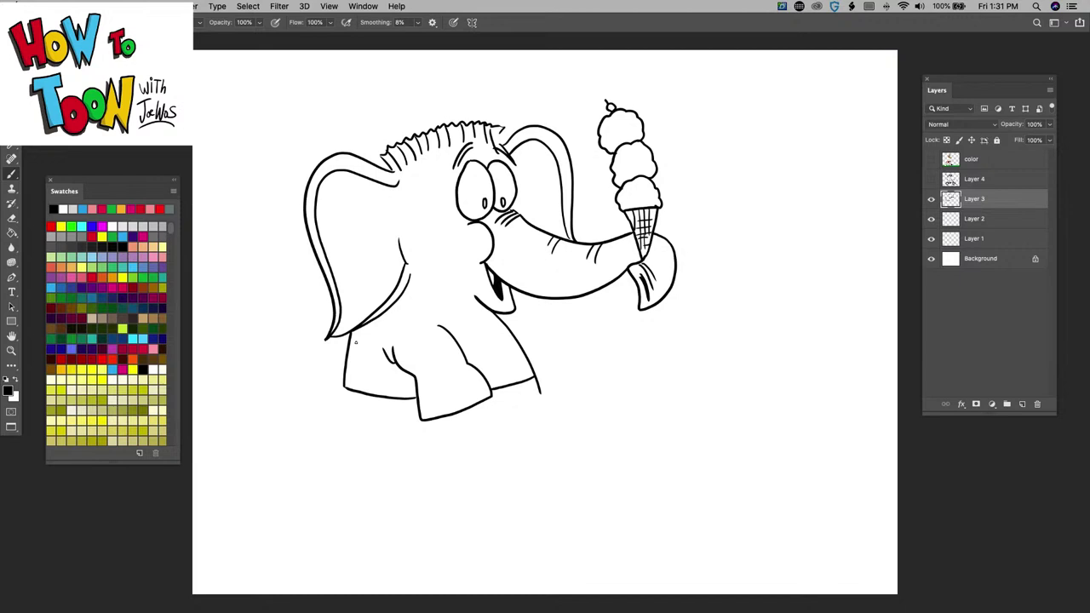
pyautogui.moveTo(437, 359); pyautogui.dragTo(451, 365)
pyautogui.moveTo(489, 396)
pyautogui.mouseDown()
pyautogui.moveTo(467, 390)
pyautogui.moveTo(453, 407)
pyautogui.mouseUp()
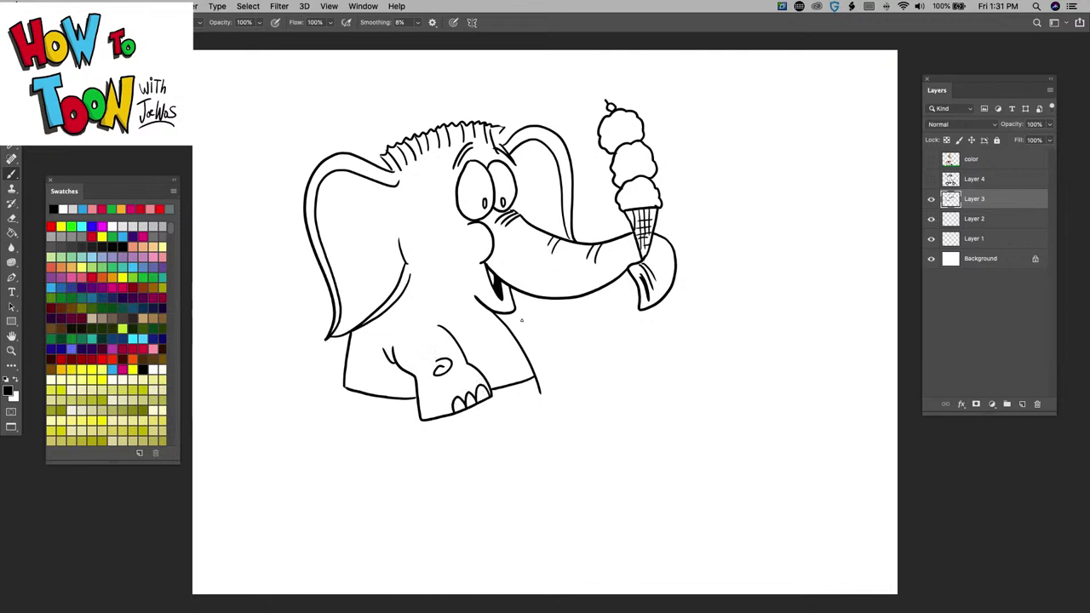
pyautogui.moveTo(507, 322)
pyautogui.mouseDown()
pyautogui.moveTo(557, 349)
pyautogui.moveTo(537, 380)
pyautogui.moveTo(552, 361)
pyautogui.moveTo(536, 375)
pyautogui.moveTo(528, 345)
pyautogui.moveTo(529, 355)
pyautogui.mouseUp()
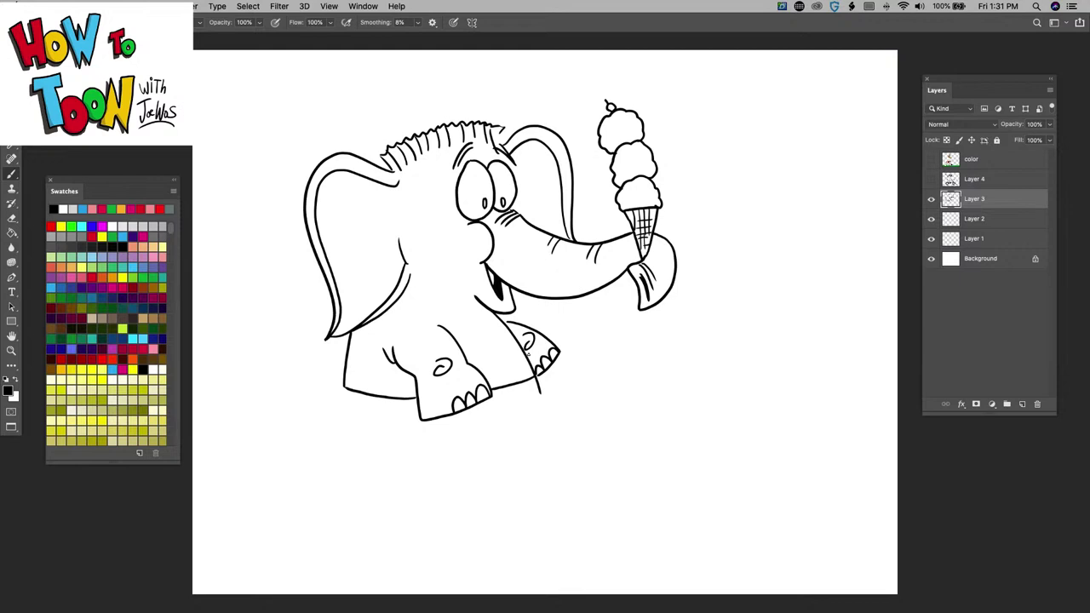
# Draw round-bellied pants with two striding legs, adding cuff lines at both leg openings and a waistband line
pyautogui.moveTo(541, 393)
pyautogui.mouseDown()
pyautogui.moveTo(520, 446)
pyautogui.moveTo(496, 465)
pyautogui.moveTo(415, 479)
pyautogui.moveTo(377, 515)
pyautogui.moveTo(352, 504)
pyautogui.moveTo(325, 453)
pyautogui.moveTo(357, 440)
pyautogui.moveTo(342, 419)
pyautogui.moveTo(342, 385)
pyautogui.mouseUp()
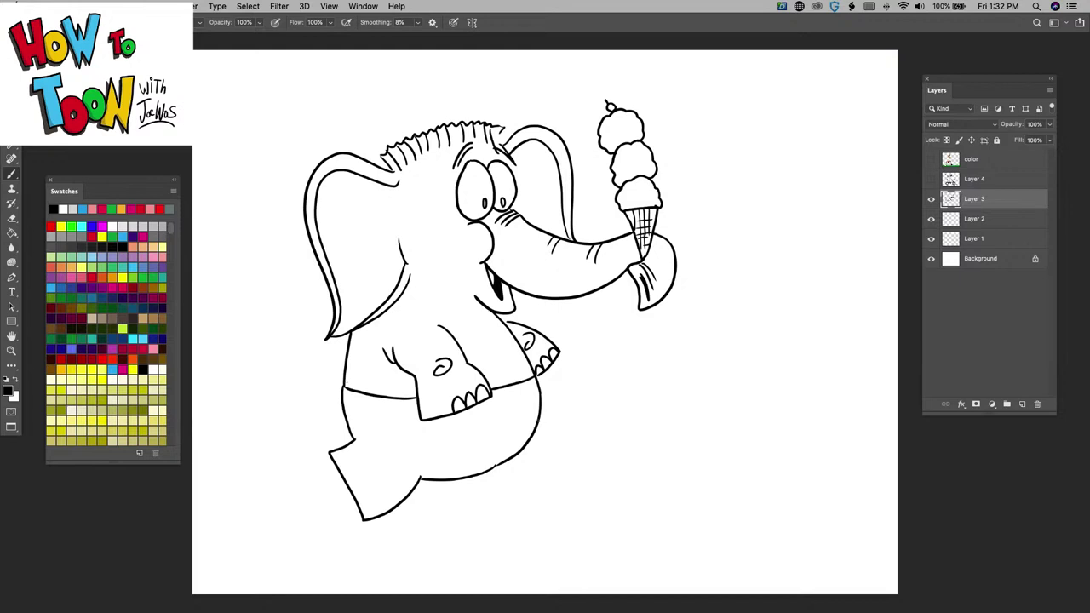
pyautogui.moveTo(537, 419)
pyautogui.mouseDown()
pyautogui.moveTo(567, 450)
pyautogui.moveTo(561, 467)
pyautogui.moveTo(517, 506)
pyautogui.moveTo(484, 475)
pyautogui.mouseUp()
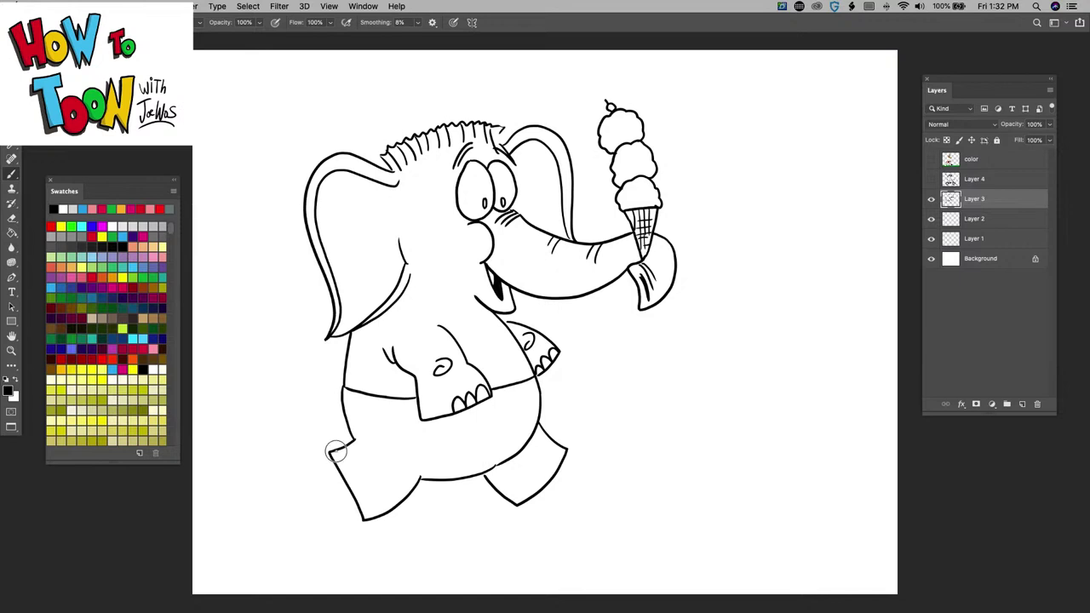
pyautogui.moveTo(336, 452); pyautogui.dragTo(371, 520)
pyautogui.moveTo(559, 450); pyautogui.dragTo(513, 506)
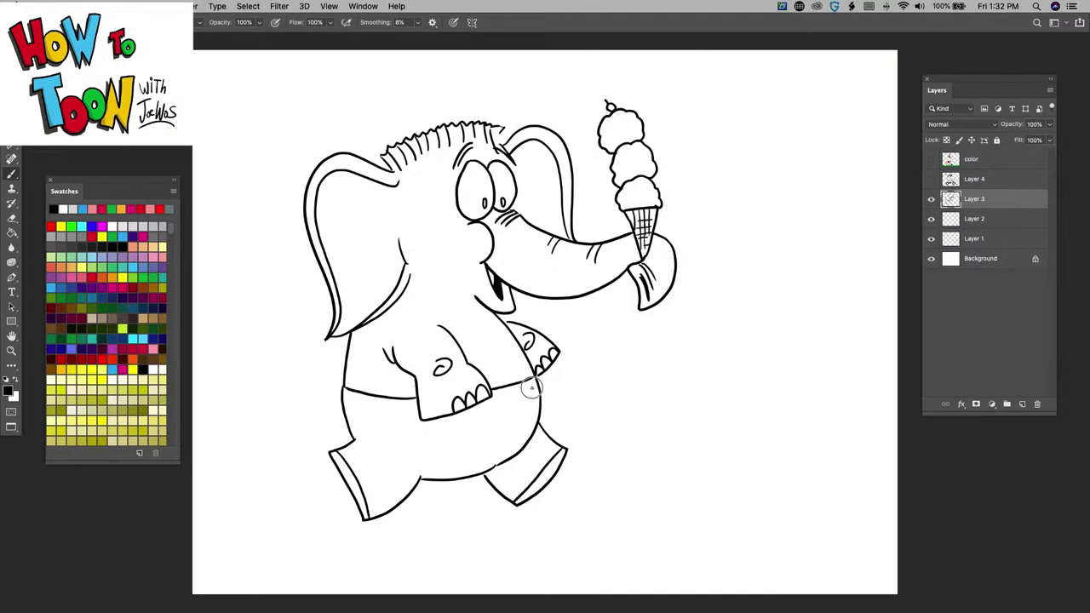
pyautogui.moveTo(532, 388); pyautogui.dragTo(351, 399)
# Draw a boot on each leg, with a sole line along the bottom and looping laces at the front
pyautogui.moveTo(329, 455)
pyautogui.mouseDown()
pyautogui.moveTo(297, 468)
pyautogui.moveTo(344, 557)
pyautogui.moveTo(344, 520)
pyautogui.moveTo(364, 513)
pyautogui.mouseUp()
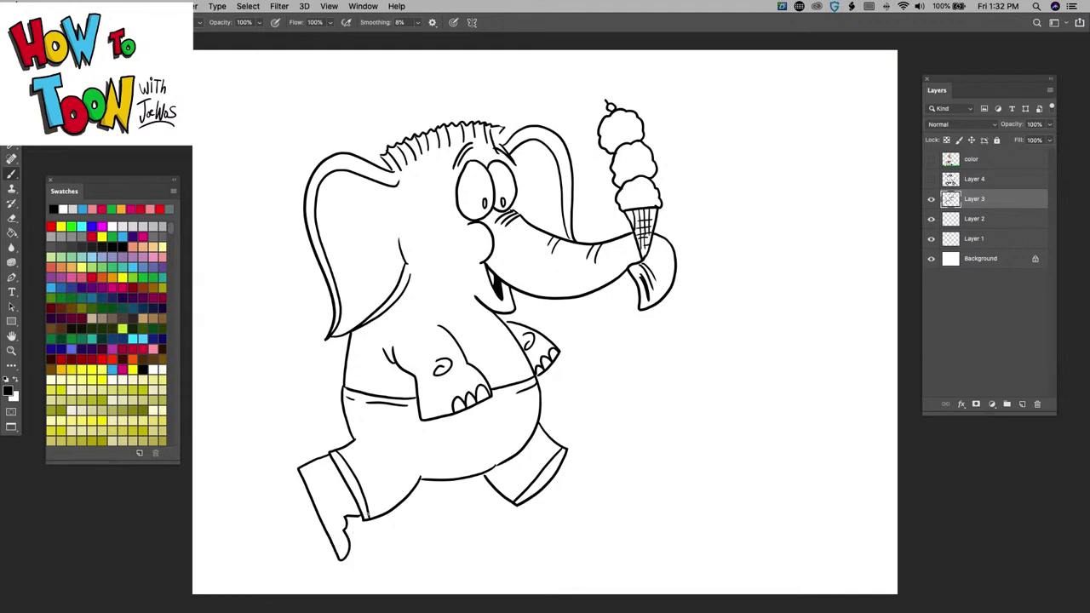
pyautogui.moveTo(514, 504)
pyautogui.mouseDown()
pyautogui.moveTo(574, 517)
pyautogui.moveTo(627, 460)
pyautogui.moveTo(581, 475)
pyautogui.moveTo(572, 451)
pyautogui.mouseUp()
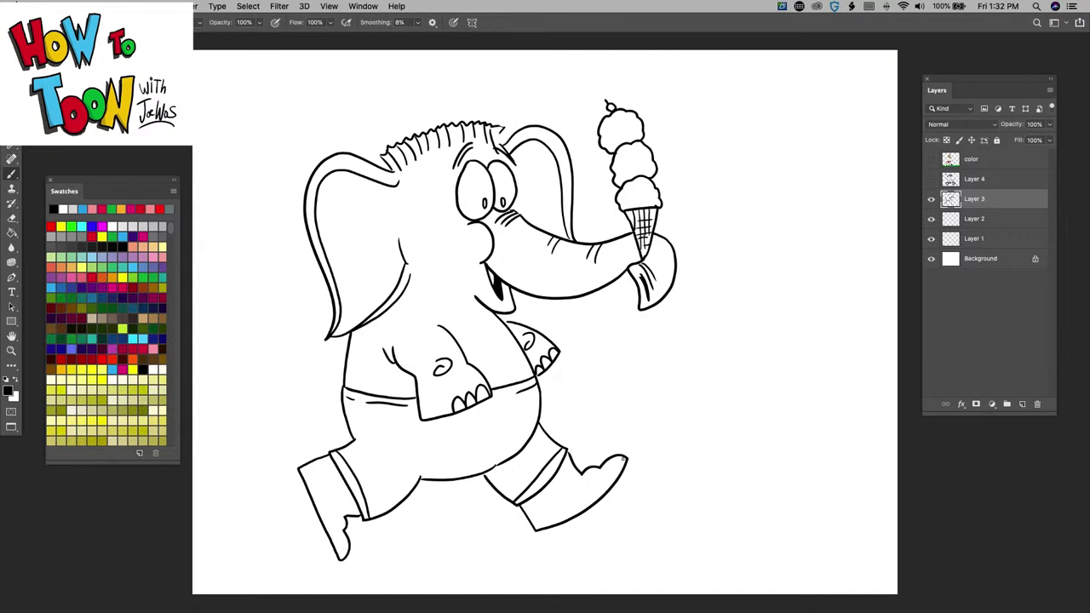
pyautogui.moveTo(624, 459); pyautogui.dragTo(532, 523)
pyautogui.moveTo(296, 456); pyautogui.dragTo(346, 559)
pyautogui.moveTo(562, 460)
pyautogui.mouseDown()
pyautogui.moveTo(569, 484)
pyautogui.moveTo(582, 487)
pyautogui.mouseUp()
pyautogui.moveTo(357, 499); pyautogui.dragTo(340, 521)
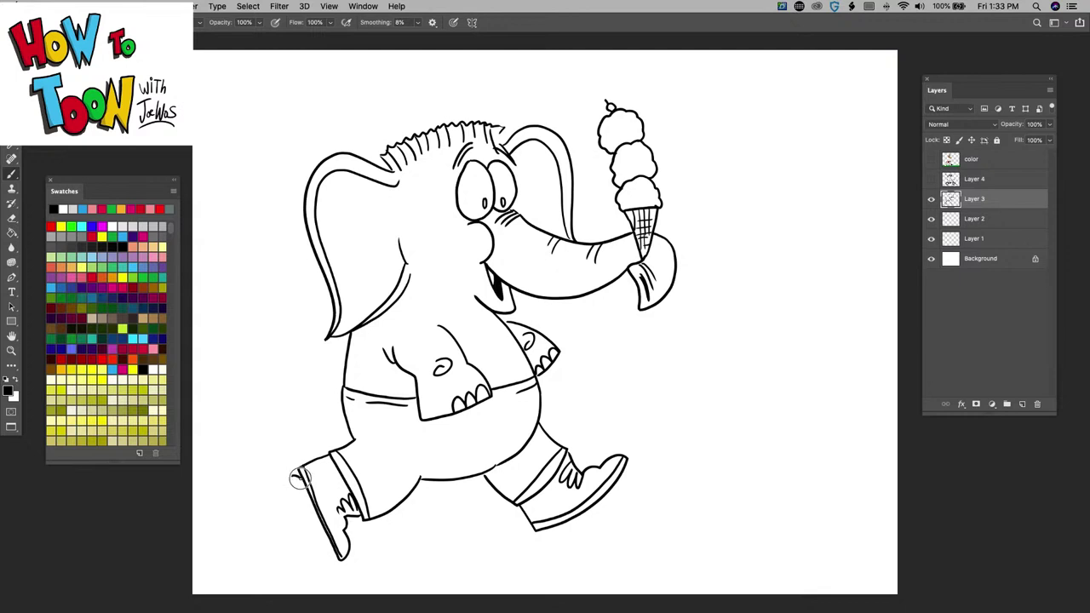
# Add two round wheels with hubs and a toe stop beneath each boot to form roller skates
pyautogui.moveTo(293, 476)
pyautogui.mouseDown()
pyautogui.moveTo(307, 502)
pyautogui.moveTo(282, 499)
pyautogui.moveTo(293, 476)
pyautogui.moveTo(289, 492)
pyautogui.moveTo(298, 487)
pyautogui.moveTo(326, 539)
pyautogui.moveTo(310, 554)
pyautogui.moveTo(305, 533)
pyautogui.moveTo(324, 533)
pyautogui.moveTo(314, 540)
pyautogui.mouseUp()
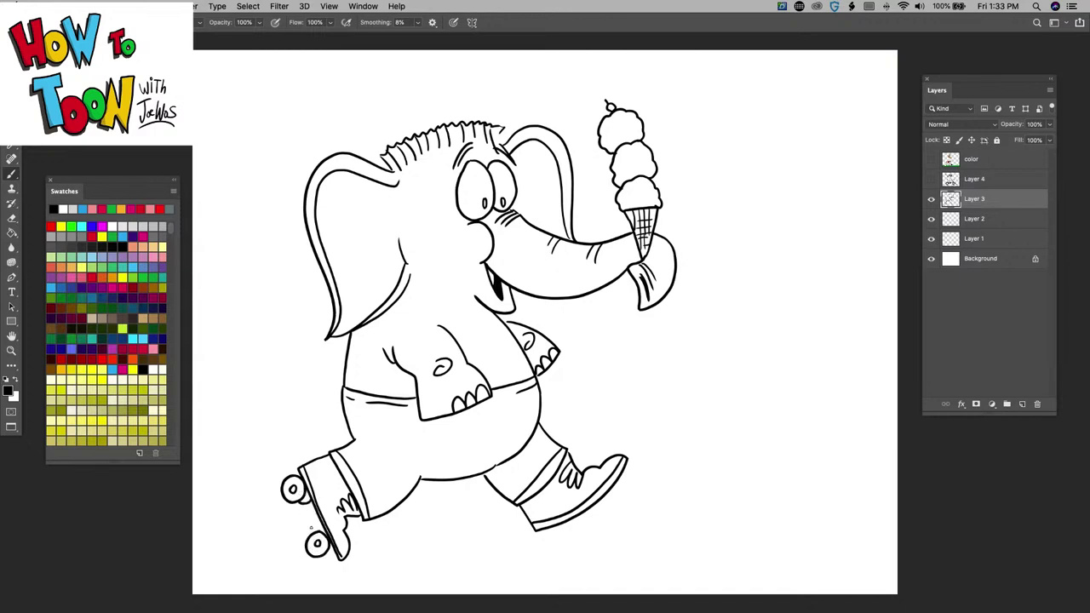
pyautogui.moveTo(334, 537)
pyautogui.mouseDown()
pyautogui.moveTo(325, 562)
pyautogui.moveTo(339, 567)
pyautogui.mouseUp()
pyautogui.moveTo(559, 525)
pyautogui.mouseDown()
pyautogui.moveTo(567, 551)
pyautogui.moveTo(551, 552)
pyautogui.moveTo(545, 540)
pyautogui.moveTo(576, 519)
pyautogui.mouseUp()
pyautogui.moveTo(615, 483)
pyautogui.mouseDown()
pyautogui.moveTo(623, 508)
pyautogui.moveTo(604, 502)
pyautogui.moveTo(629, 479)
pyautogui.mouseUp()
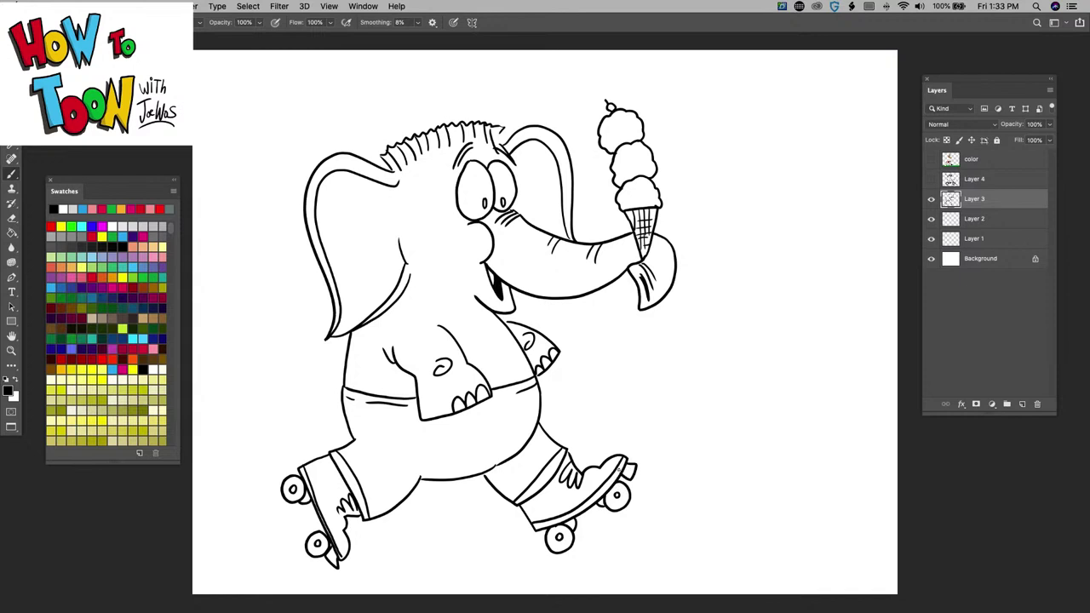
# Fill all four roller skate wheels with black, leaving the center hubs white
pyautogui.press('g')
pyautogui.click(300, 497)
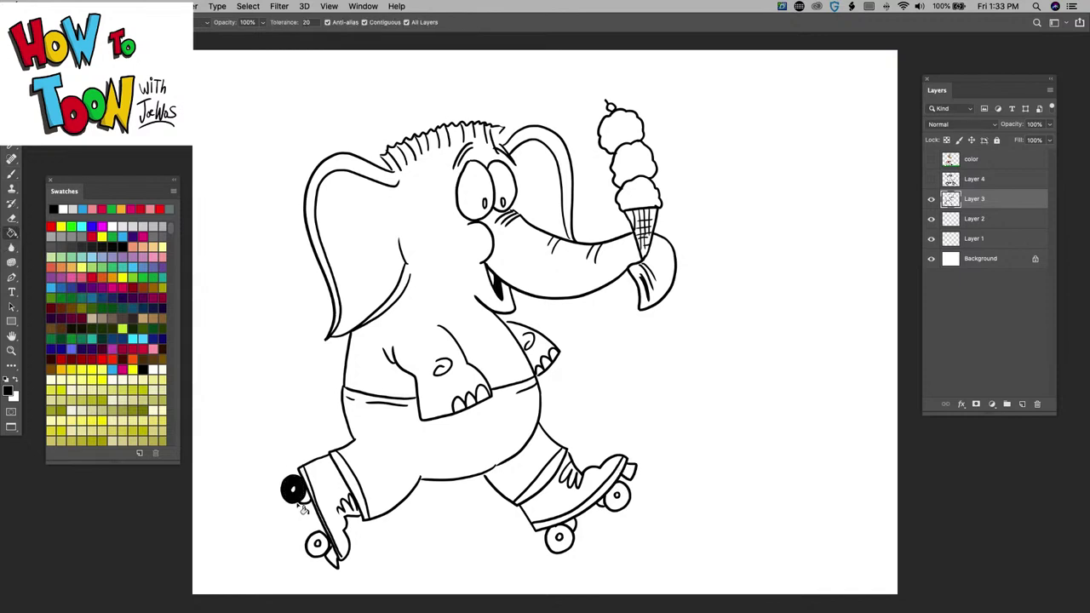
pyautogui.click(324, 546)
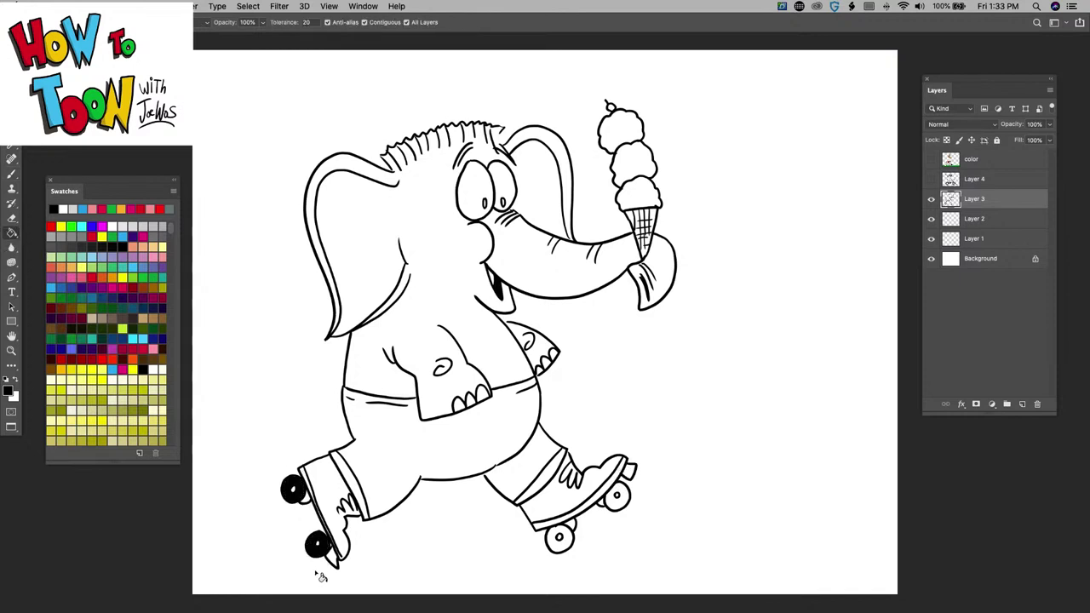
pyautogui.click(565, 538)
pyautogui.click(614, 503)
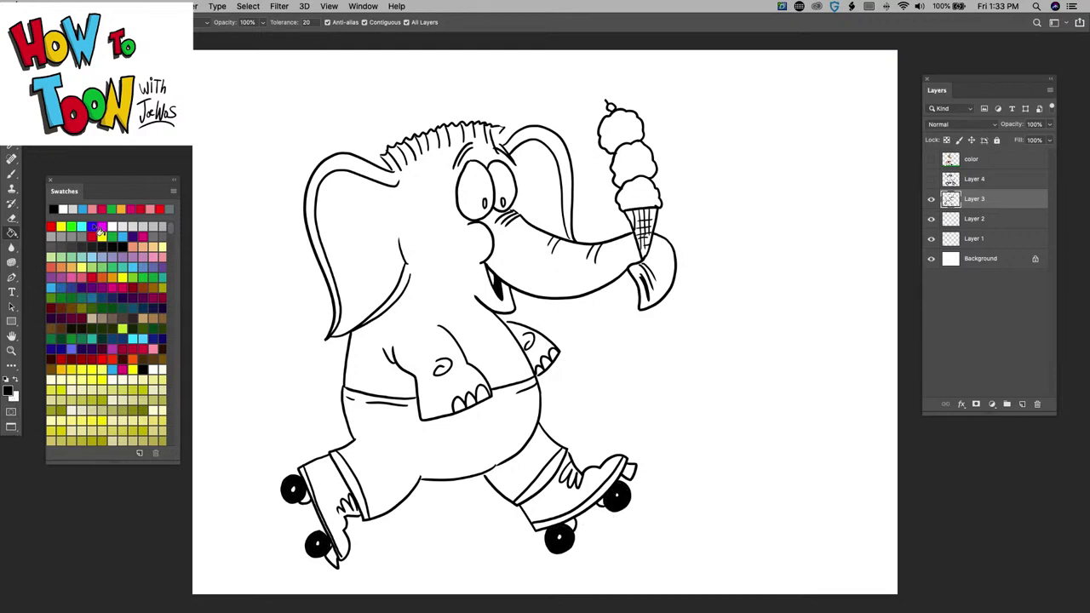
# Fill the wheel mounts between the boots and the wheels with gray
pyautogui.click(70, 235)
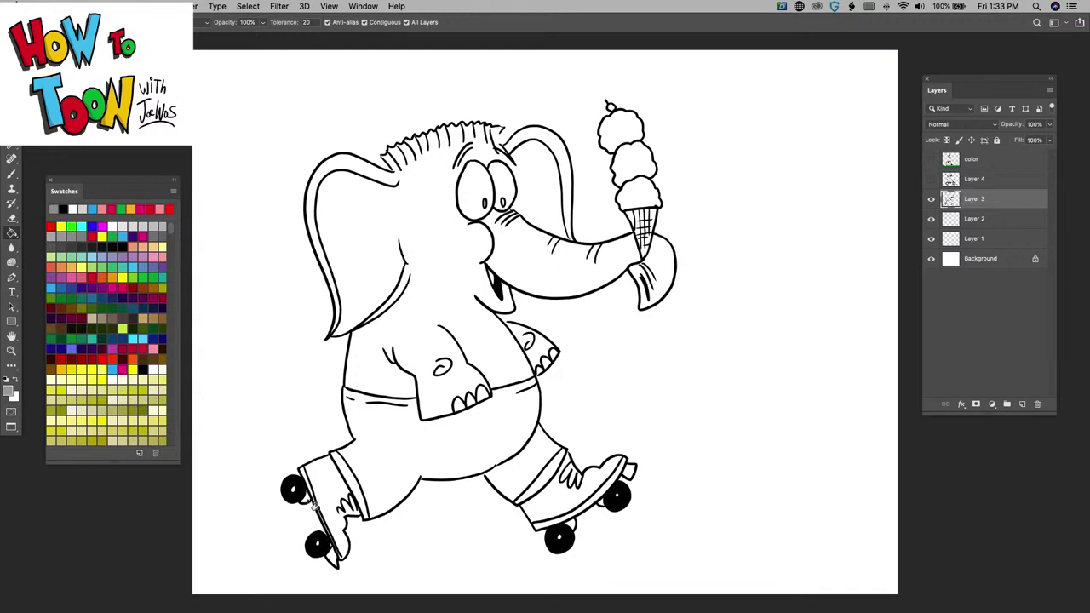
pyautogui.click(305, 499)
pyautogui.click(573, 527)
pyautogui.click(605, 504)
# Draw a black wavy tail with a tufted tip behind the pants, plus a puff cloud with speed lines behind the elephant
pyautogui.click(9, 378)
pyautogui.press('b')
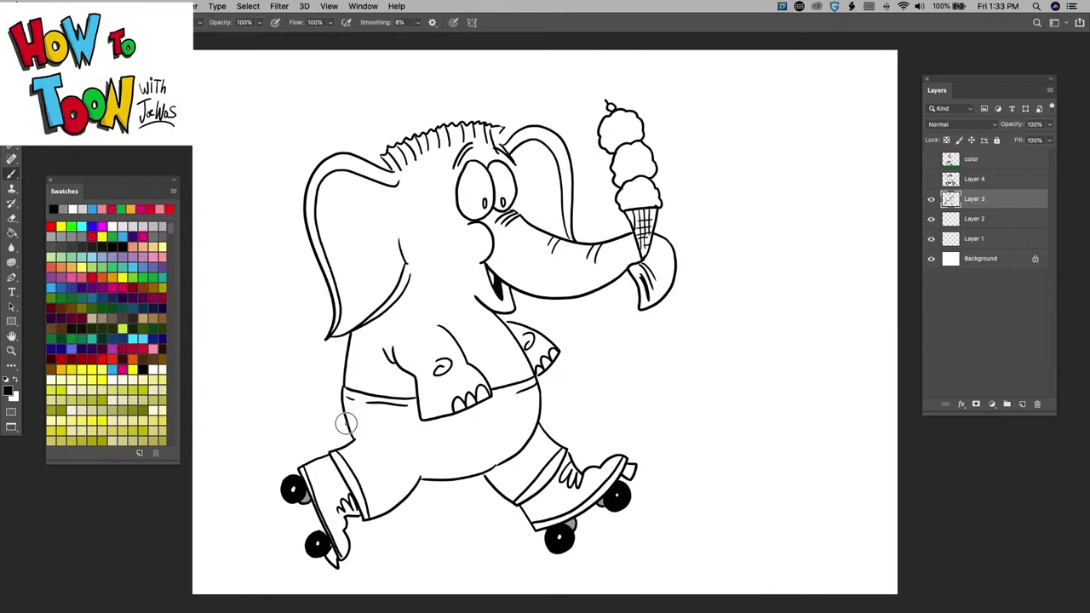
pyautogui.moveTo(343, 421)
pyautogui.mouseDown()
pyautogui.moveTo(289, 406)
pyautogui.moveTo(322, 407)
pyautogui.moveTo(297, 403)
pyautogui.moveTo(253, 413)
pyautogui.moveTo(255, 429)
pyautogui.moveTo(294, 410)
pyautogui.mouseUp()
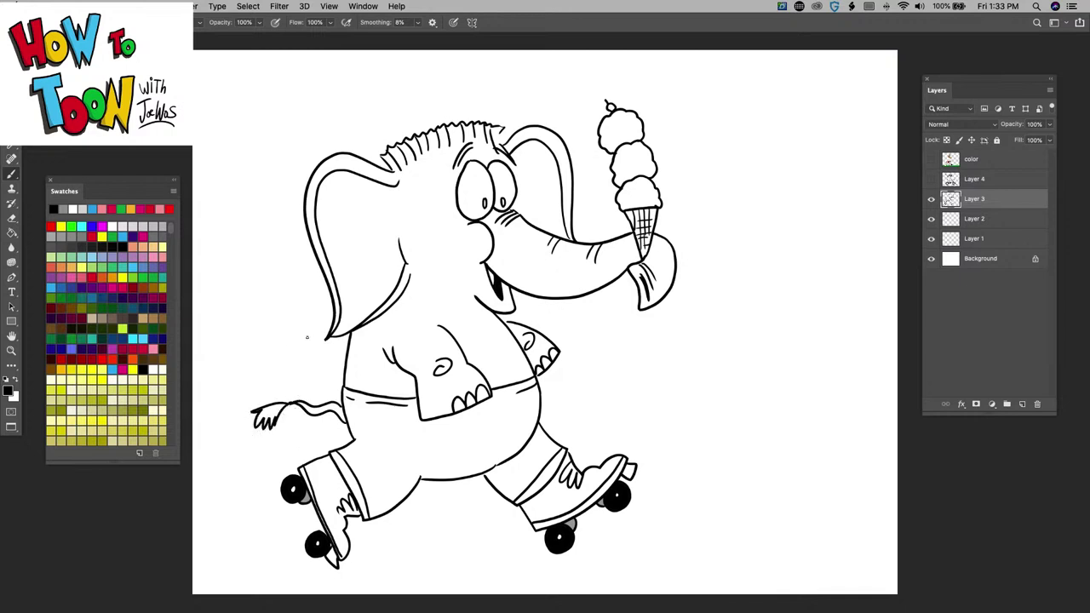
pyautogui.moveTo(302, 338)
pyautogui.mouseDown()
pyautogui.moveTo(223, 345)
pyautogui.moveTo(252, 368)
pyautogui.moveTo(243, 355)
pyautogui.moveTo(253, 349)
pyautogui.mouseUp()
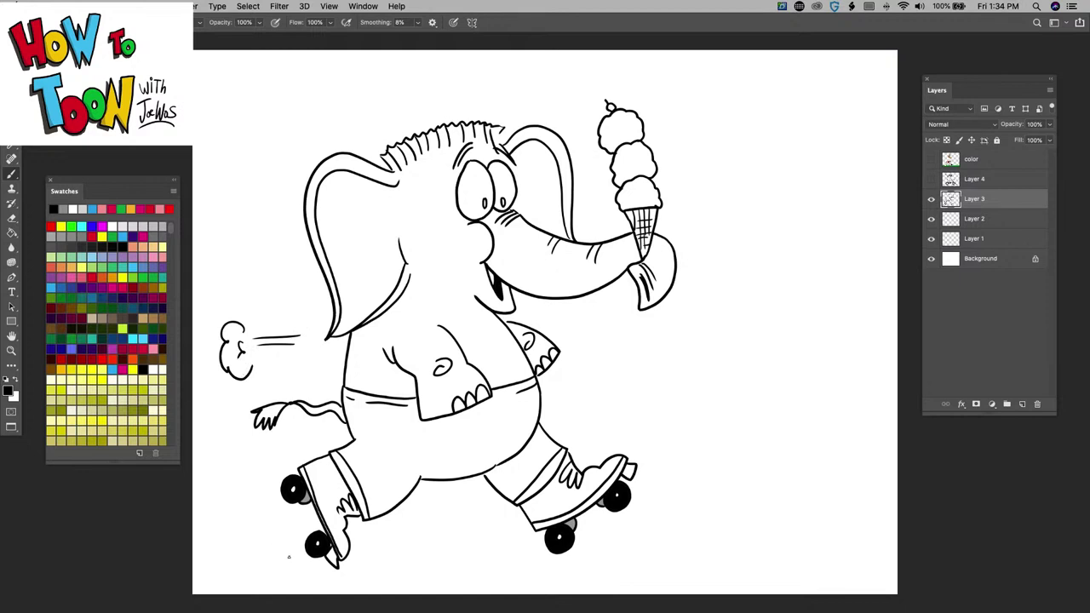
# Draw a long ground line beneath the skates and pairs of short motion lines behind each skate
pyautogui.moveTo(807, 548)
pyautogui.mouseDown()
pyautogui.moveTo(384, 552)
pyautogui.moveTo(193, 569)
pyautogui.mouseUp()
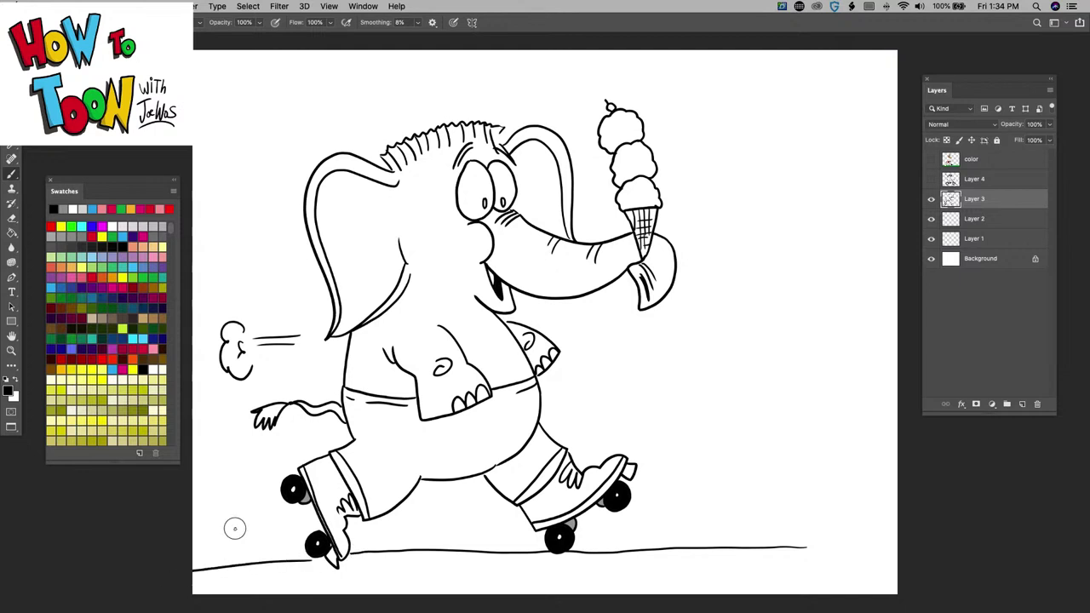
pyautogui.moveTo(261, 523); pyautogui.dragTo(230, 530)
pyautogui.moveTo(249, 533); pyautogui.dragTo(223, 538)
pyautogui.moveTo(495, 516); pyautogui.dragTo(464, 522)
pyautogui.moveTo(488, 526); pyautogui.dragTo(450, 531)
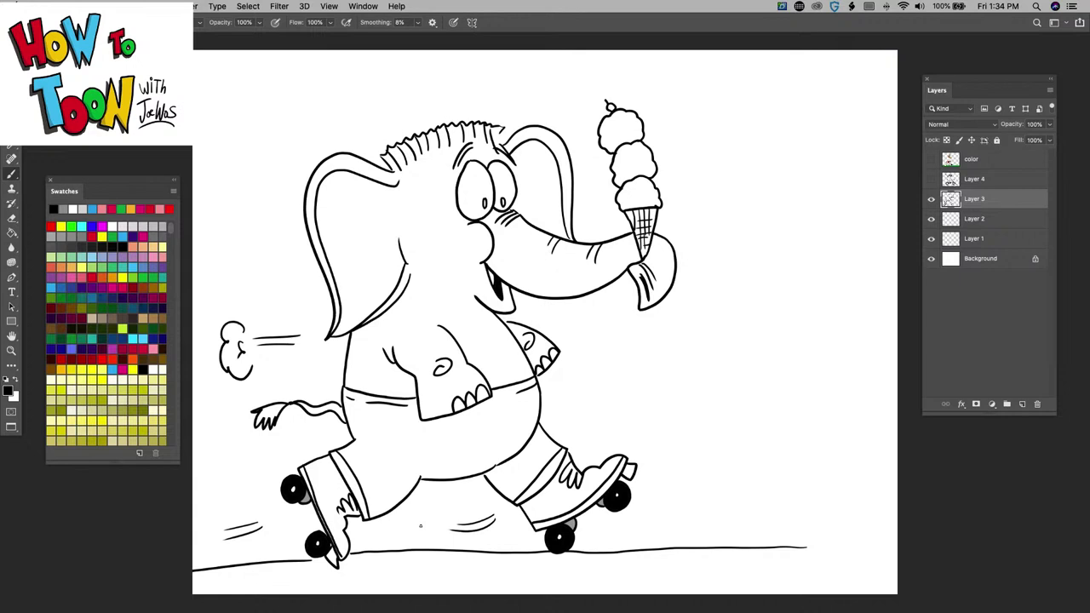
# Sign the drawing in black above the ground line's right end and fill the cherry on the ice cream with red
pyautogui.moveTo(740, 484)
pyautogui.mouseDown()
pyautogui.moveTo(763, 482)
pyautogui.moveTo(743, 514)
pyautogui.moveTo(782, 498)
pyautogui.moveTo(792, 520)
pyautogui.mouseUp()
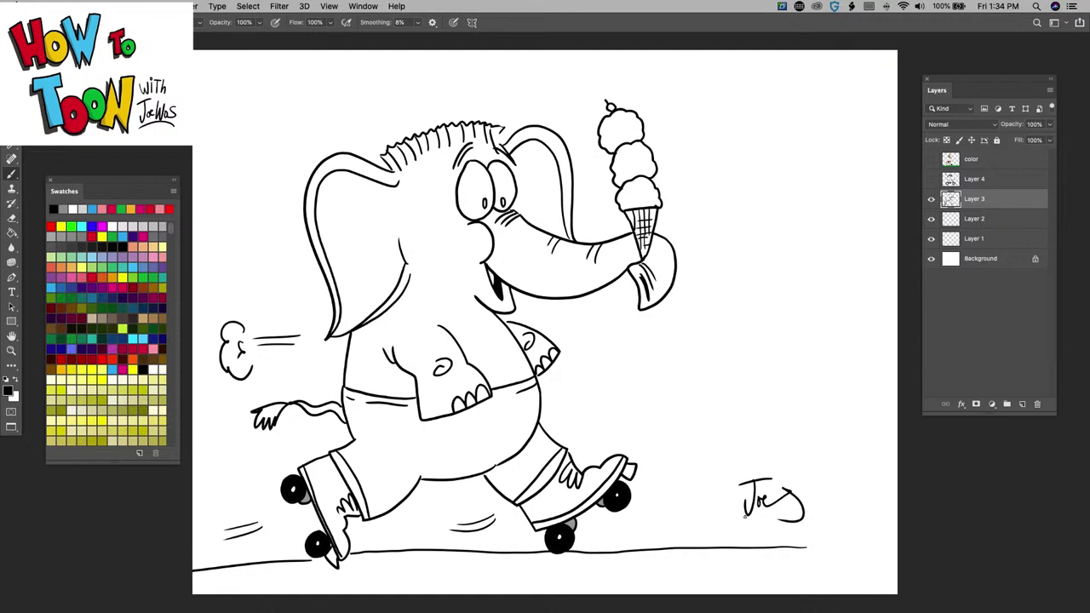
pyautogui.click(51, 226)
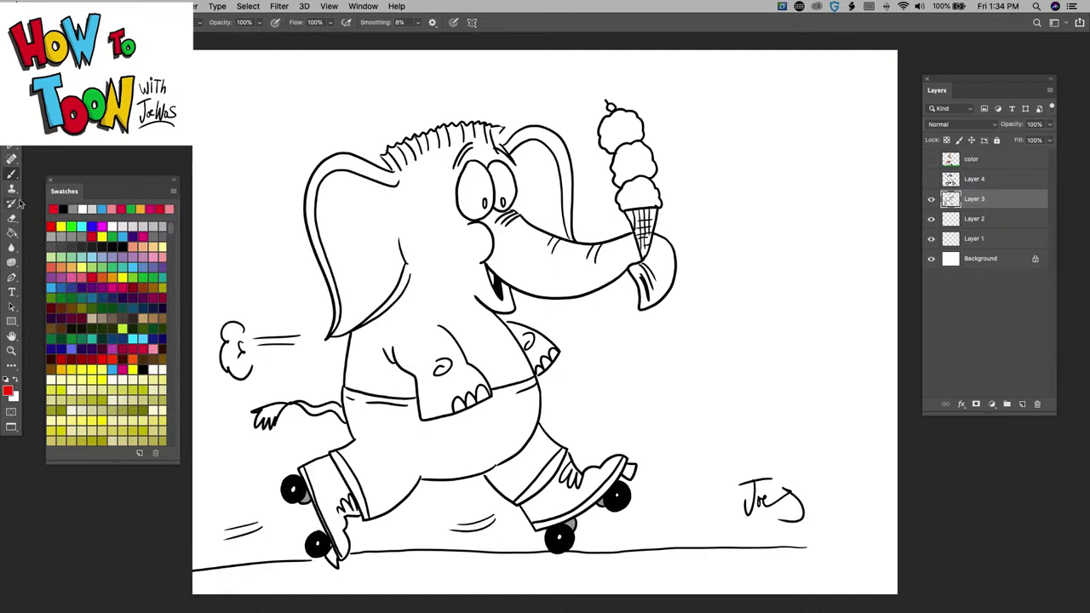
pyautogui.click(11, 232)
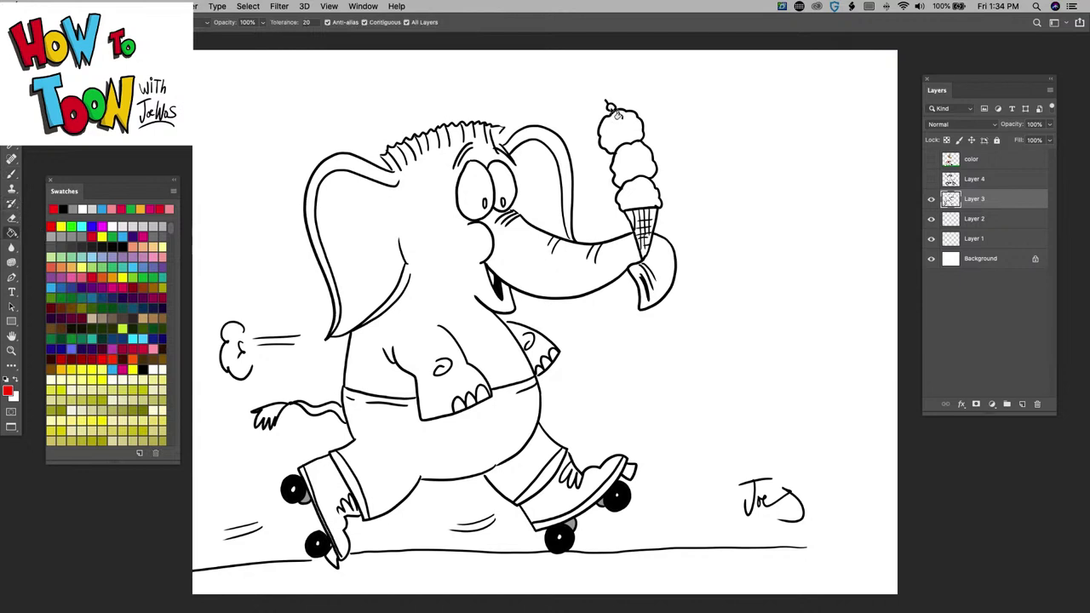
pyautogui.click(611, 107)
pyautogui.click(13, 175)
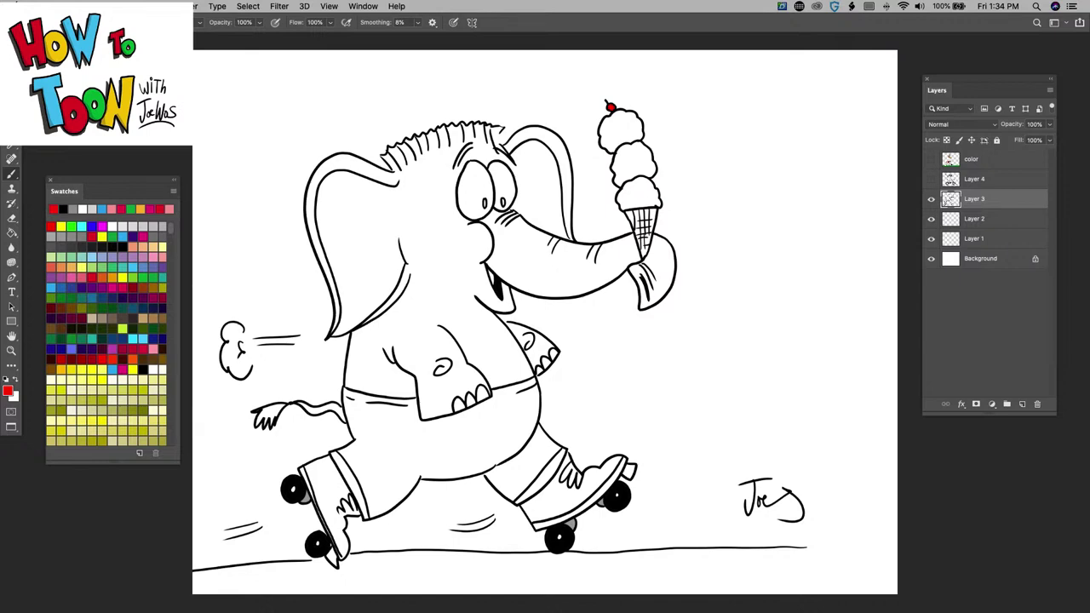
# Hide Layer 3 and make Layer 2 the active layer, with black as the foreground color
pyautogui.press('Tab')
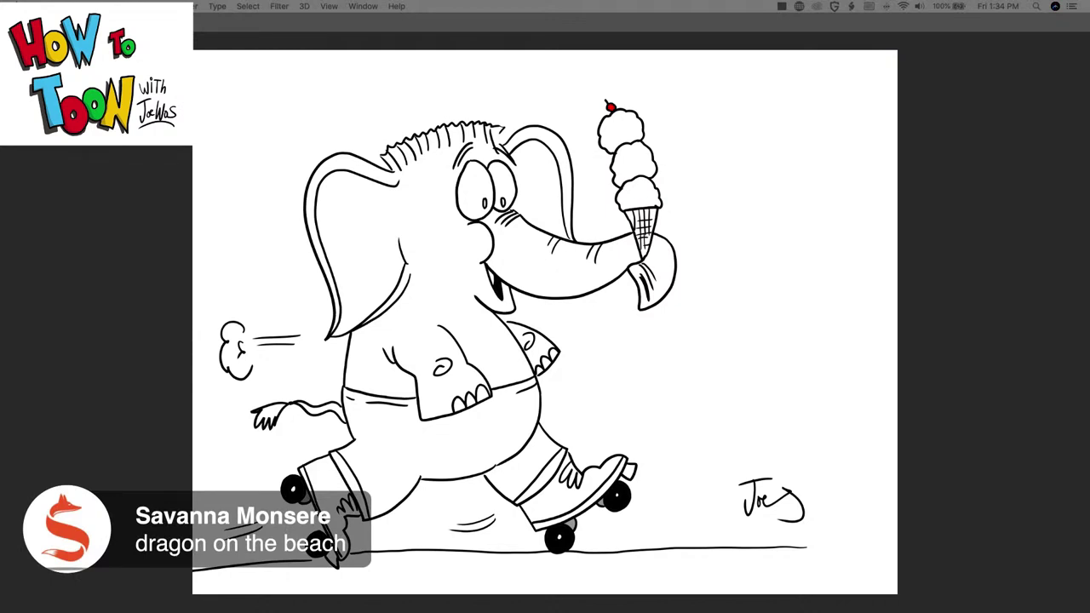
pyautogui.press('Tab')
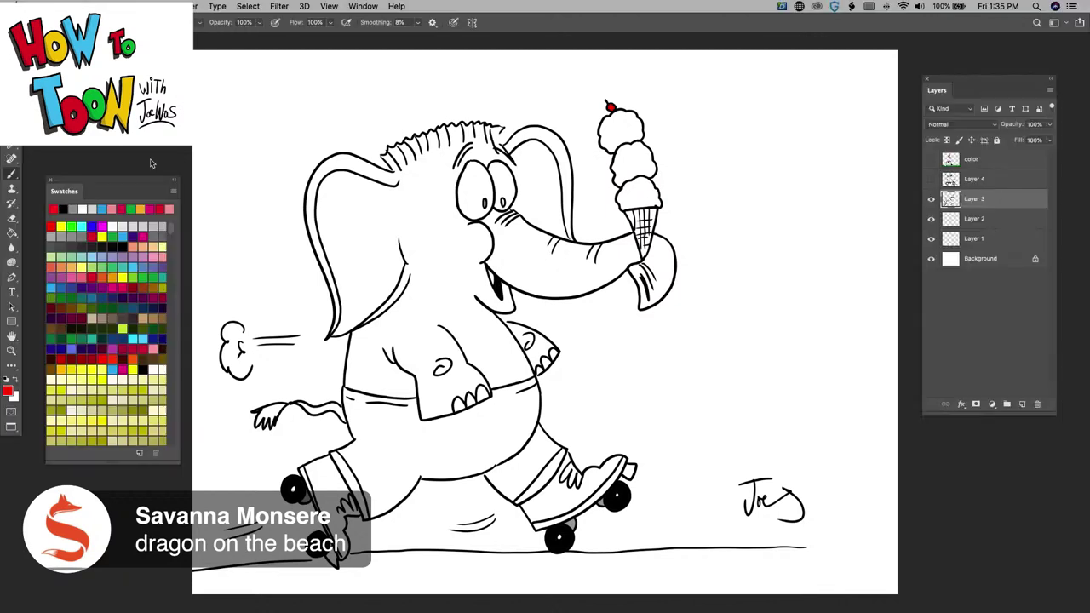
pyautogui.click(932, 200)
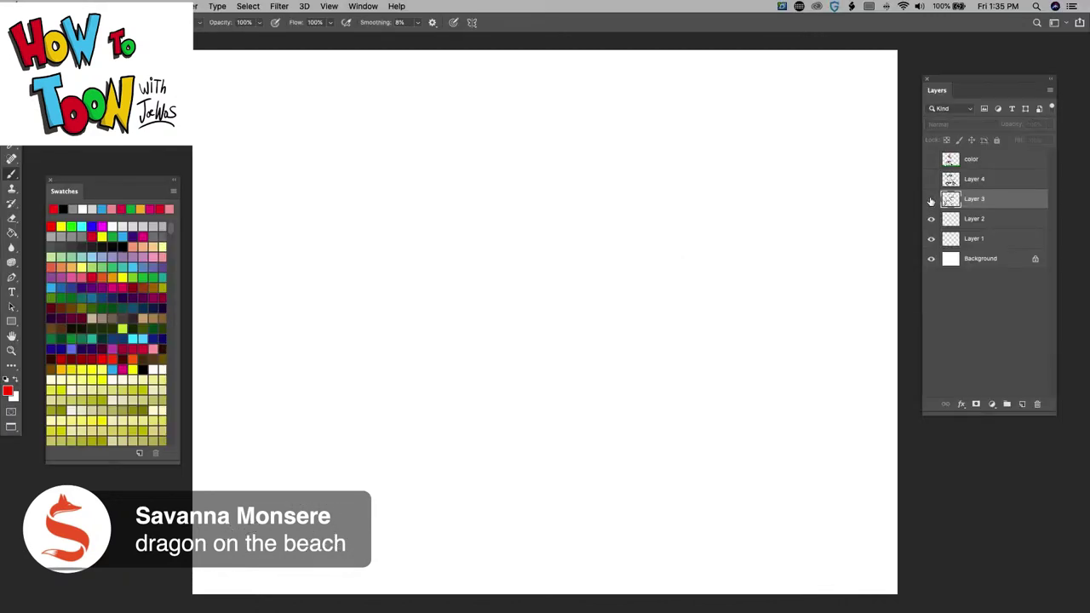
pyautogui.click(7, 380)
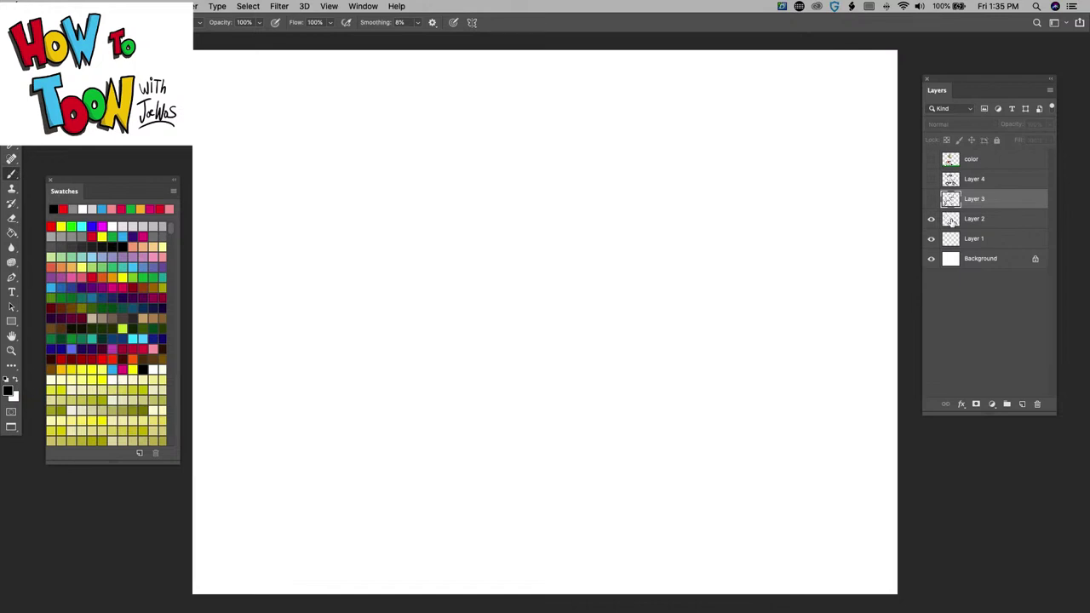
pyautogui.hotkey('alt', '[')
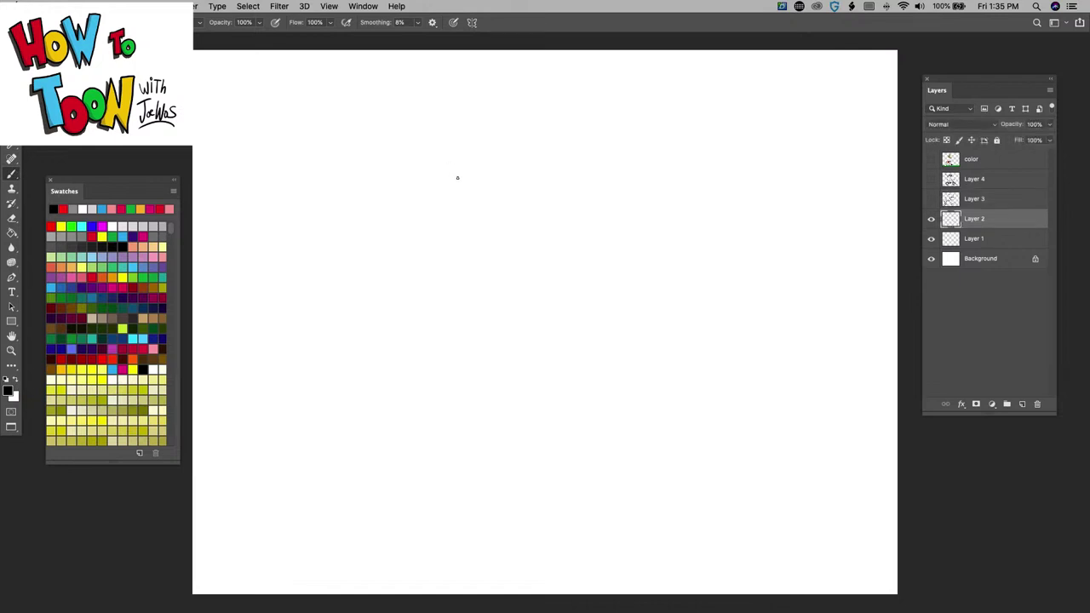
# Draw the outline of slanted sunglasses with a flared temple arm, and fill the arm with black
pyautogui.moveTo(457, 181)
pyautogui.mouseDown()
pyautogui.moveTo(404, 203)
pyautogui.moveTo(455, 183)
pyautogui.moveTo(477, 207)
pyautogui.moveTo(491, 183)
pyautogui.moveTo(463, 171)
pyautogui.moveTo(519, 170)
pyautogui.moveTo(511, 193)
pyautogui.moveTo(499, 197)
pyautogui.moveTo(492, 183)
pyautogui.mouseUp()
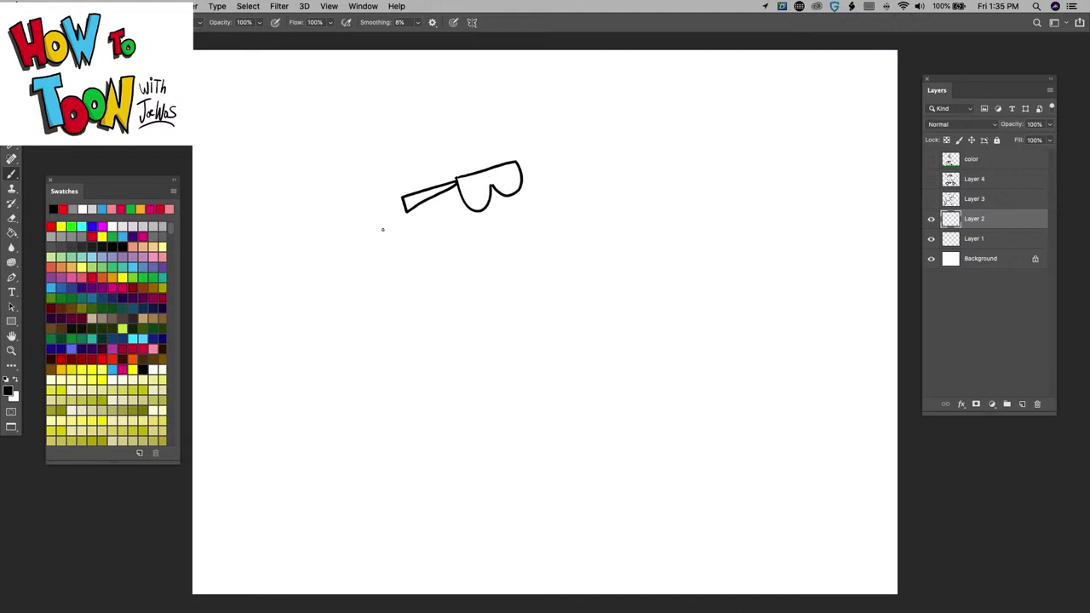
pyautogui.press('g')
pyautogui.click(418, 199)
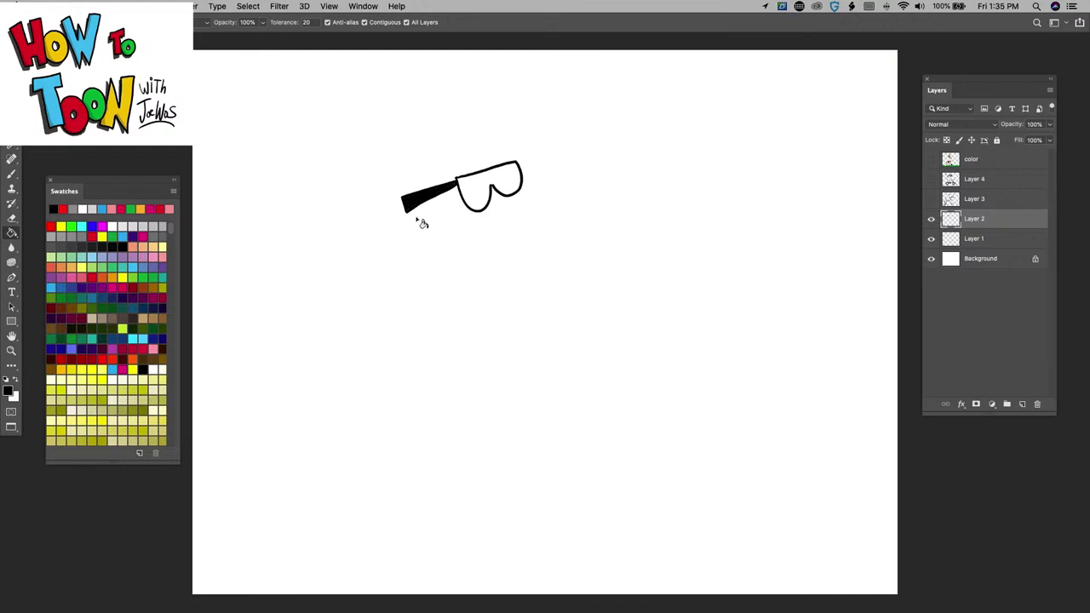
# Draw reflection streaks across both sunglass lenses and fill the lens areas around them with black
pyautogui.press('b')
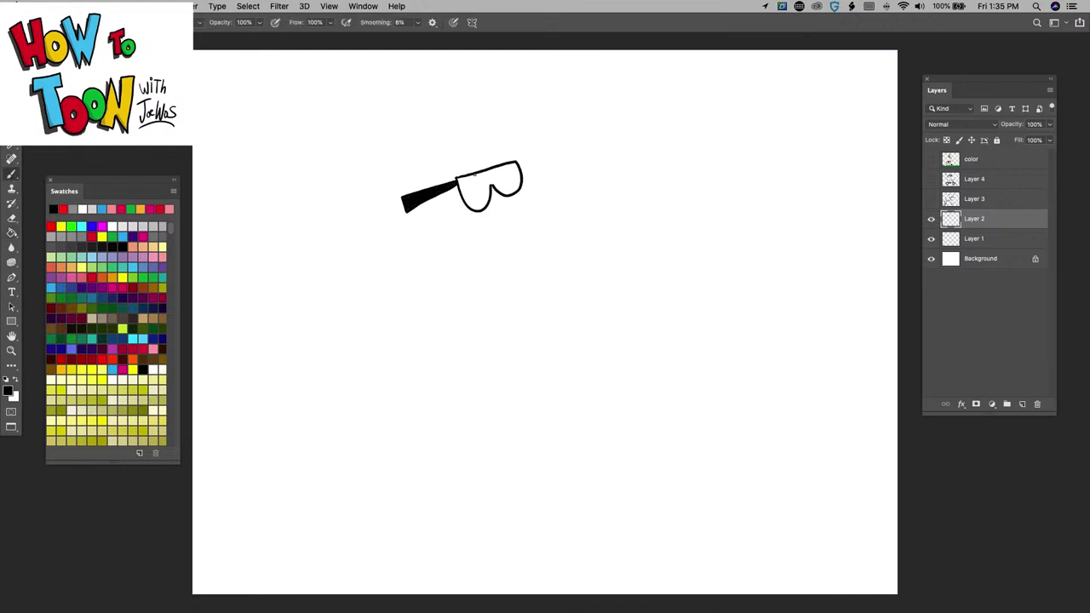
pyautogui.moveTo(474, 176); pyautogui.dragTo(471, 209)
pyautogui.moveTo(480, 170); pyautogui.dragTo(475, 208)
pyautogui.moveTo(511, 163); pyautogui.dragTo(495, 199)
pyautogui.moveTo(518, 163); pyautogui.dragTo(504, 196)
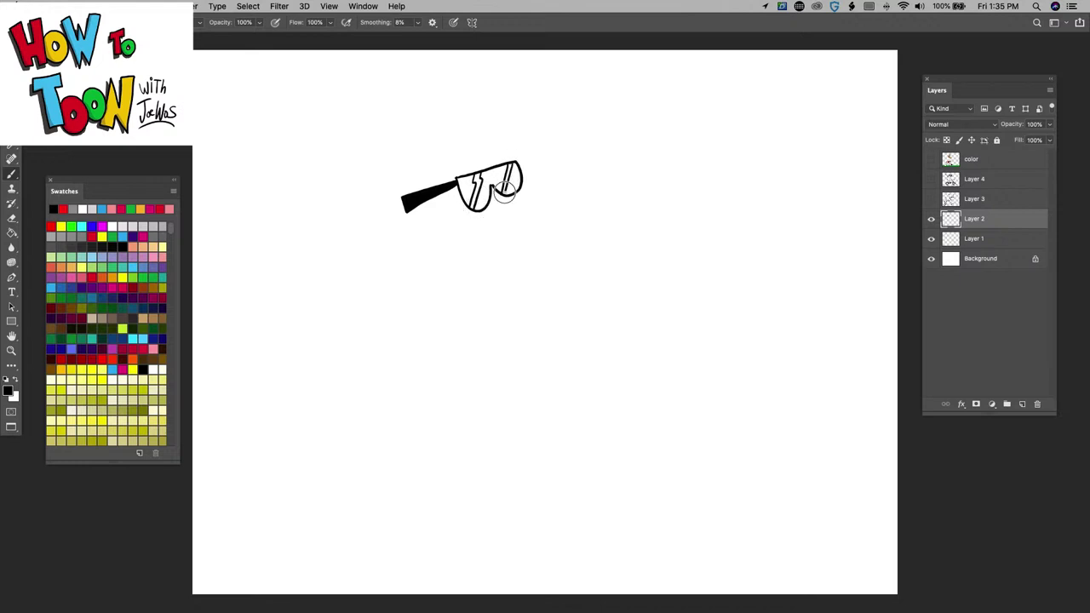
pyautogui.press('g')
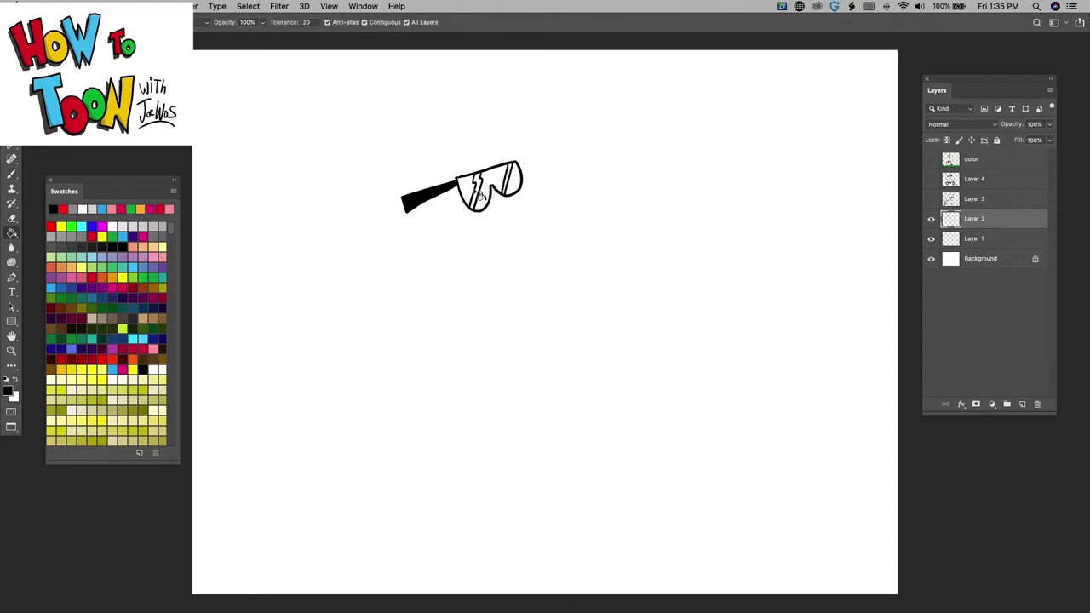
pyautogui.click(468, 192)
pyautogui.click(505, 196)
pyautogui.click(516, 186)
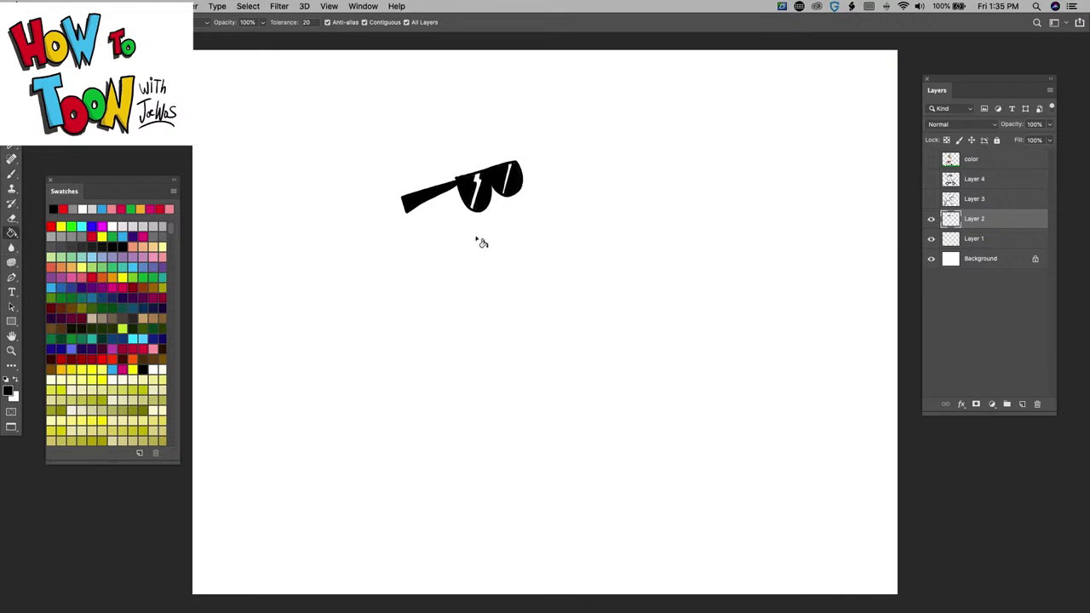
# Draw two curved eyebrow shapes above the sunglasses and the snout's top line sloping down to two pointed nostrils
pyautogui.click(14, 175)
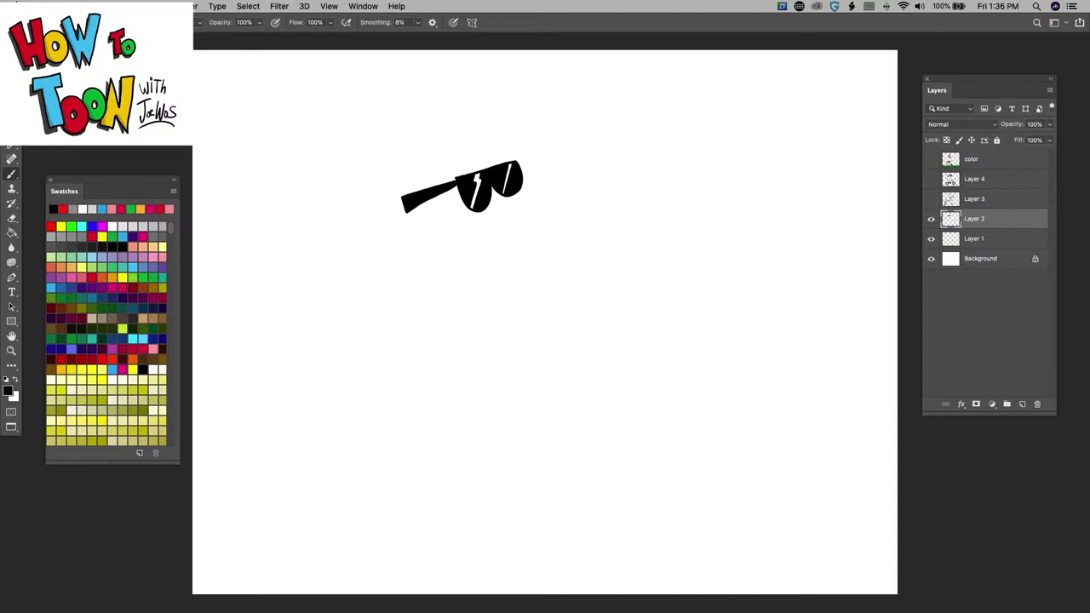
pyautogui.moveTo(492, 165)
pyautogui.mouseDown()
pyautogui.moveTo(513, 118)
pyautogui.moveTo(522, 135)
pyautogui.moveTo(505, 138)
pyautogui.moveTo(494, 160)
pyautogui.moveTo(434, 159)
pyautogui.moveTo(439, 169)
pyautogui.moveTo(482, 178)
pyautogui.mouseUp()
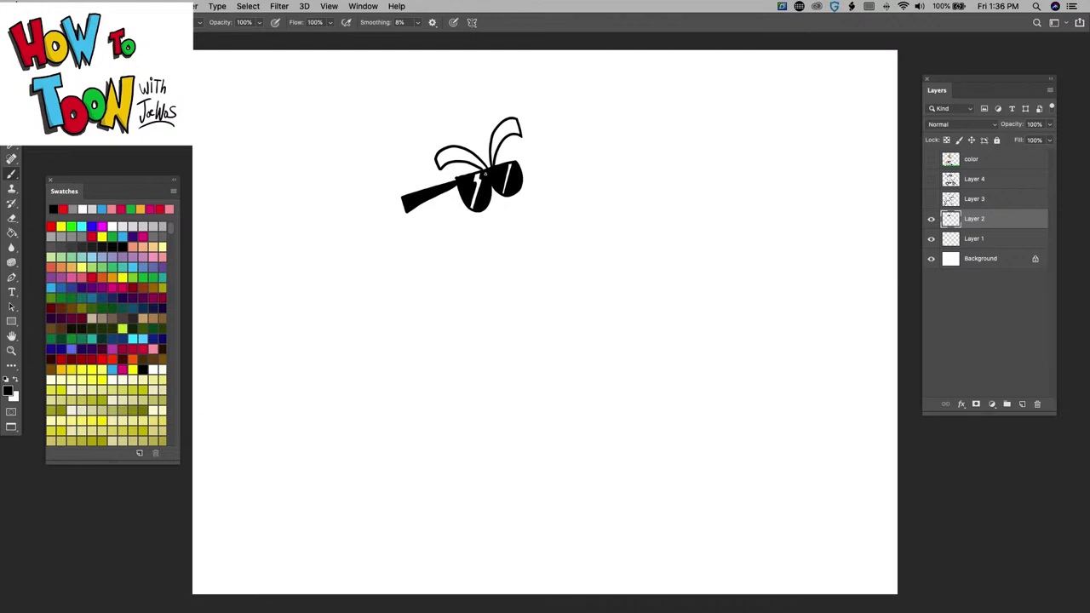
pyautogui.moveTo(517, 195)
pyautogui.mouseDown()
pyautogui.moveTo(585, 235)
pyautogui.moveTo(602, 227)
pyautogui.moveTo(604, 243)
pyautogui.mouseUp()
pyautogui.moveTo(577, 246)
pyautogui.mouseDown()
pyautogui.moveTo(572, 238)
pyautogui.moveTo(575, 251)
pyautogui.mouseUp()
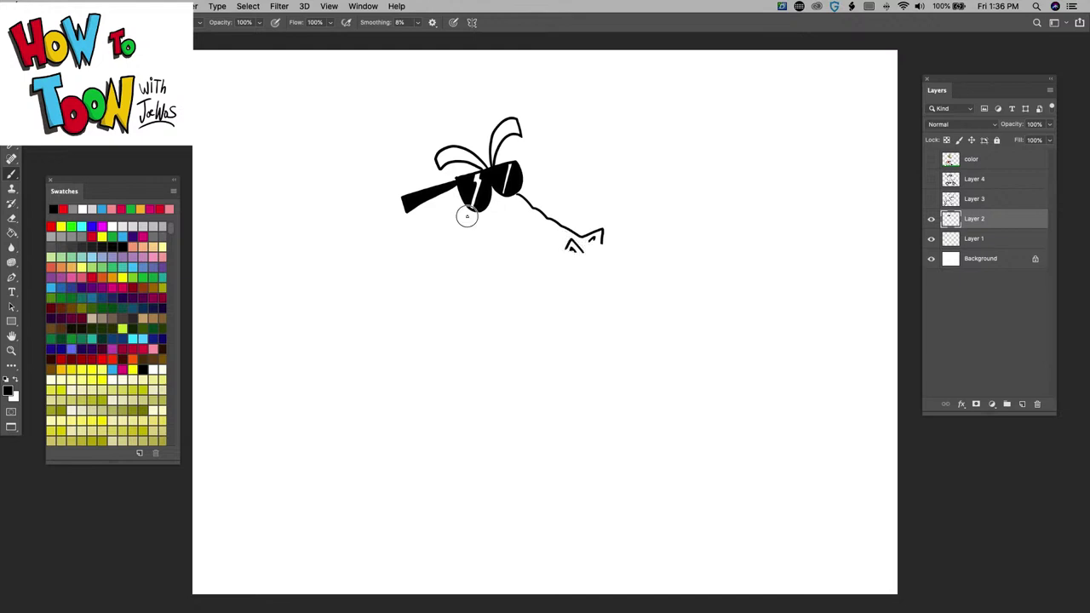
# Draw a round cheek below the lens, close the snout with a curved upper lip line, and add wrinkles across its bridge
pyautogui.moveTo(469, 214); pyautogui.dragTo(470, 238)
pyautogui.moveTo(603, 245)
pyautogui.mouseDown()
pyautogui.moveTo(623, 263)
pyautogui.moveTo(604, 275)
pyautogui.moveTo(467, 236)
pyautogui.mouseUp()
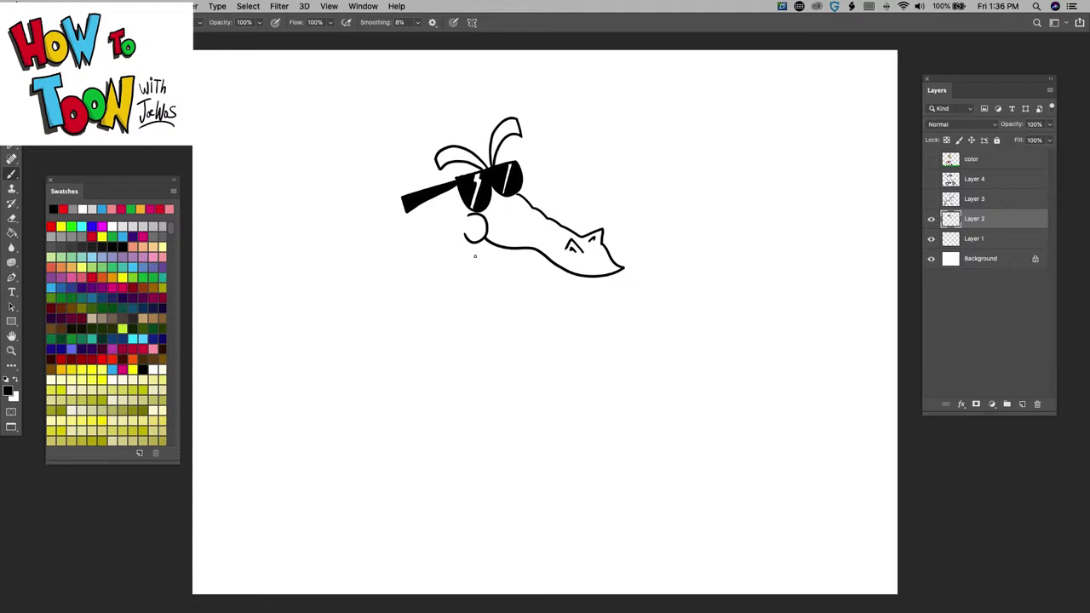
pyautogui.moveTo(534, 207)
pyautogui.mouseDown()
pyautogui.moveTo(516, 224)
pyautogui.moveTo(552, 219)
pyautogui.mouseUp()
# Draw the dragon's open lower jaw hanging from the cheek, with a jagged tufted beard at its tip
pyautogui.moveTo(484, 240)
pyautogui.mouseDown()
pyautogui.moveTo(476, 288)
pyautogui.moveTo(500, 268)
pyautogui.moveTo(532, 279)
pyautogui.moveTo(511, 273)
pyautogui.moveTo(475, 301)
pyautogui.moveTo(462, 242)
pyautogui.mouseUp()
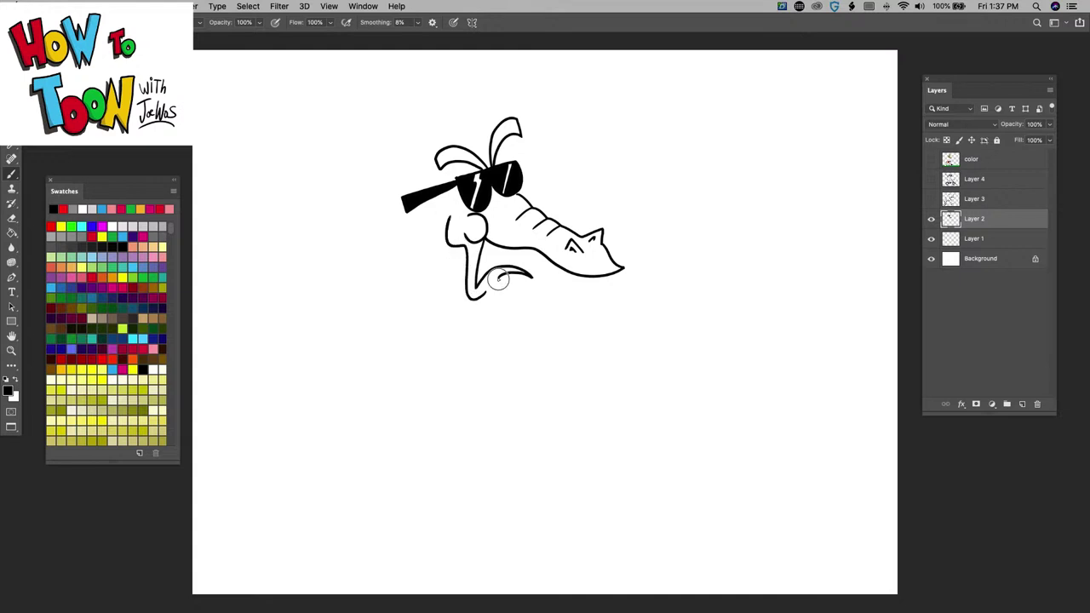
pyautogui.moveTo(496, 286)
pyautogui.mouseDown()
pyautogui.moveTo(515, 316)
pyautogui.moveTo(497, 339)
pyautogui.moveTo(501, 319)
pyautogui.moveTo(482, 337)
pyautogui.moveTo(490, 289)
pyautogui.mouseUp()
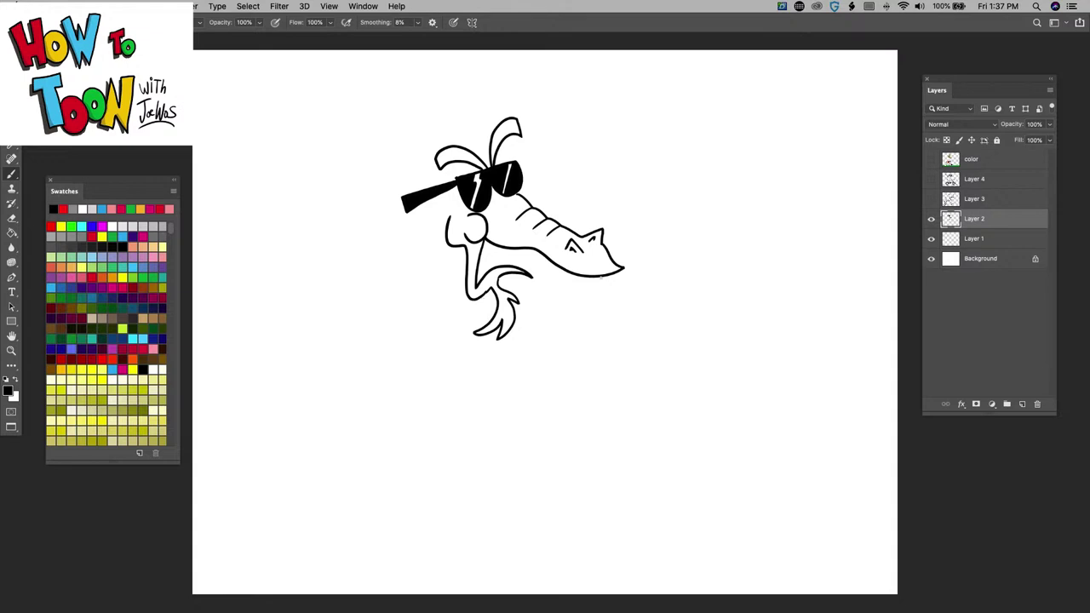
# Add a row of pointed teeth along the upper jaw and fill the inside of the mouth with black
pyautogui.moveTo(591, 275)
pyautogui.mouseDown()
pyautogui.moveTo(554, 278)
pyautogui.moveTo(528, 248)
pyautogui.moveTo(521, 259)
pyautogui.moveTo(491, 249)
pyautogui.mouseUp()
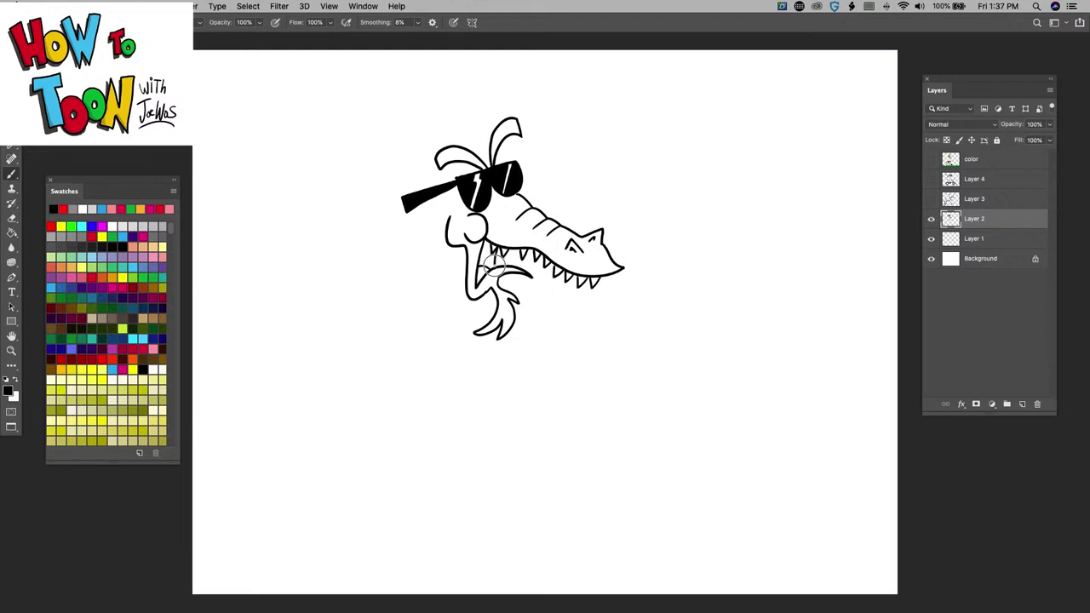
pyautogui.press('g')
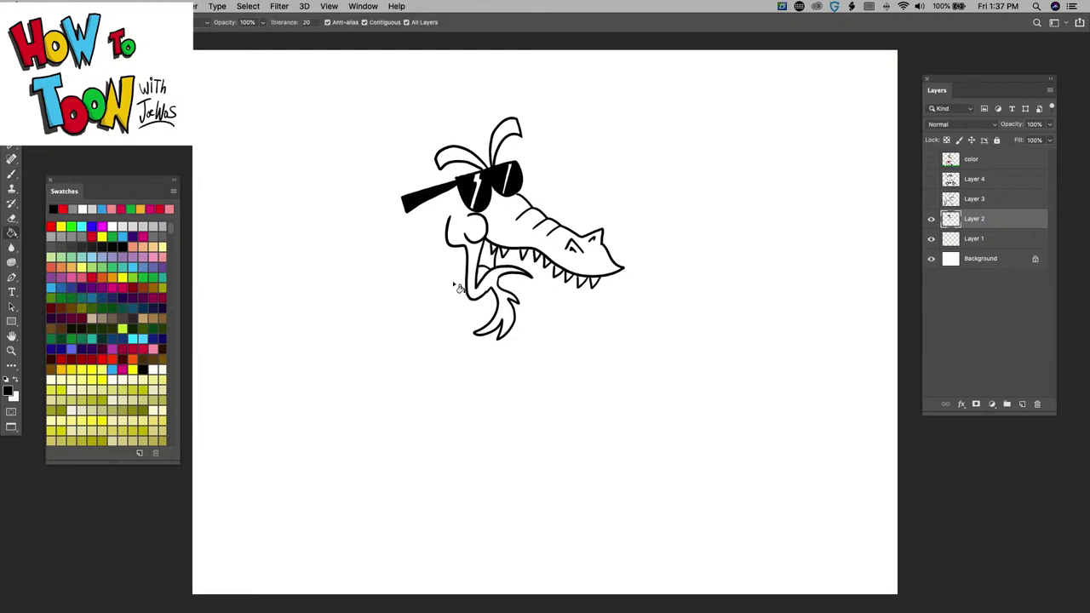
pyautogui.click(484, 258)
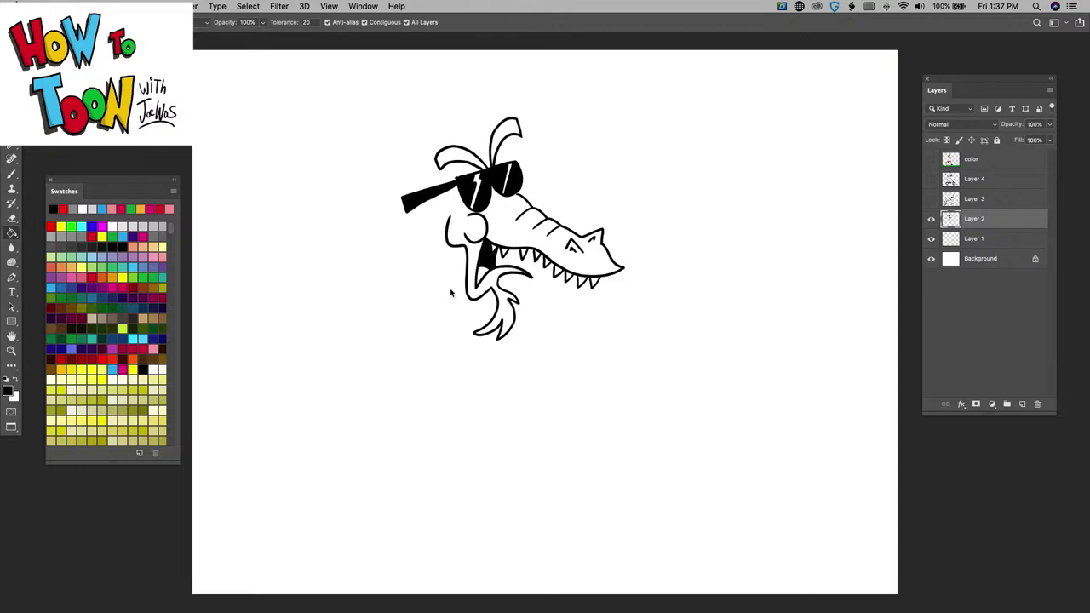
# Enlarge the brush and draw the dragon's long neck as two lines curving down from behind the sunglasses and jaw
pyautogui.click(11, 173)
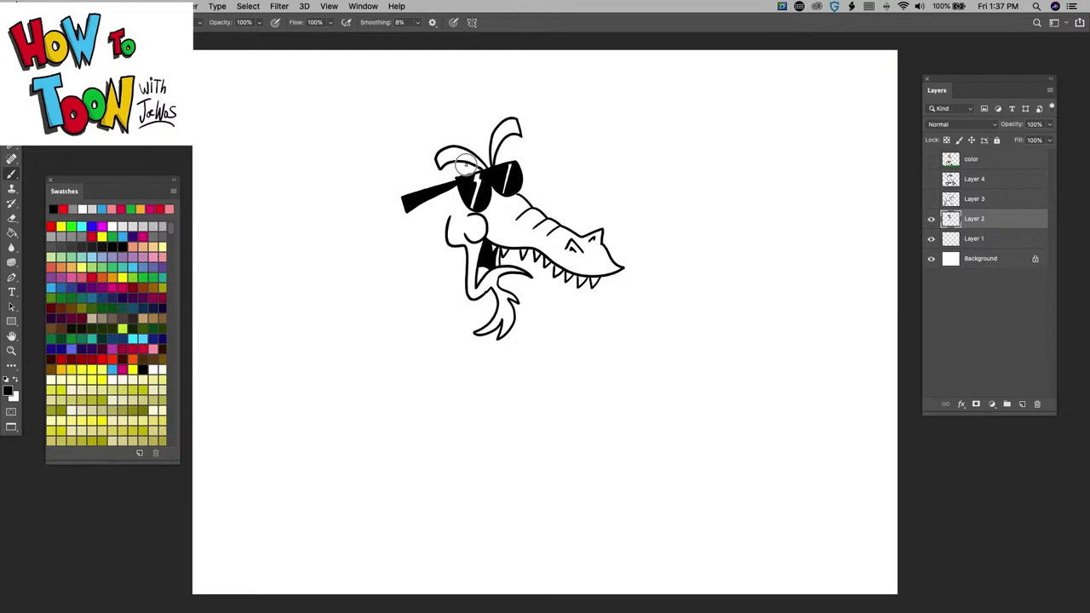
pyautogui.press(']')
pyautogui.press(']')
pyautogui.press(']')
pyautogui.moveTo(449, 185)
pyautogui.mouseDown()
pyautogui.moveTo(426, 284)
pyautogui.moveTo(420, 418)
pyautogui.mouseUp()
pyautogui.moveTo(448, 244)
pyautogui.mouseDown()
pyautogui.moveTo(451, 351)
pyautogui.moveTo(492, 424)
pyautogui.mouseUp()
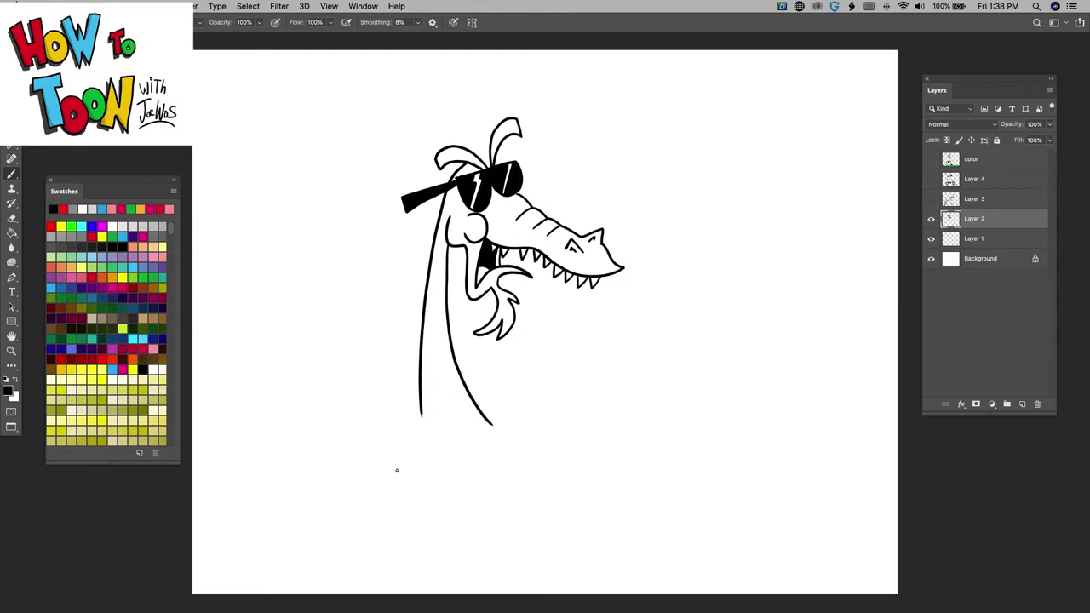
# Draw the dragon's two short bent arms ending in hands with curved claws, one on each side of the body
pyautogui.moveTo(421, 416)
pyautogui.mouseDown()
pyautogui.moveTo(423, 429)
pyautogui.moveTo(388, 430)
pyautogui.moveTo(421, 439)
pyautogui.moveTo(385, 442)
pyautogui.moveTo(421, 426)
pyautogui.moveTo(426, 434)
pyautogui.mouseUp()
pyautogui.moveTo(484, 412)
pyautogui.mouseDown()
pyautogui.moveTo(519, 394)
pyautogui.moveTo(500, 419)
pyautogui.moveTo(521, 396)
pyautogui.mouseUp()
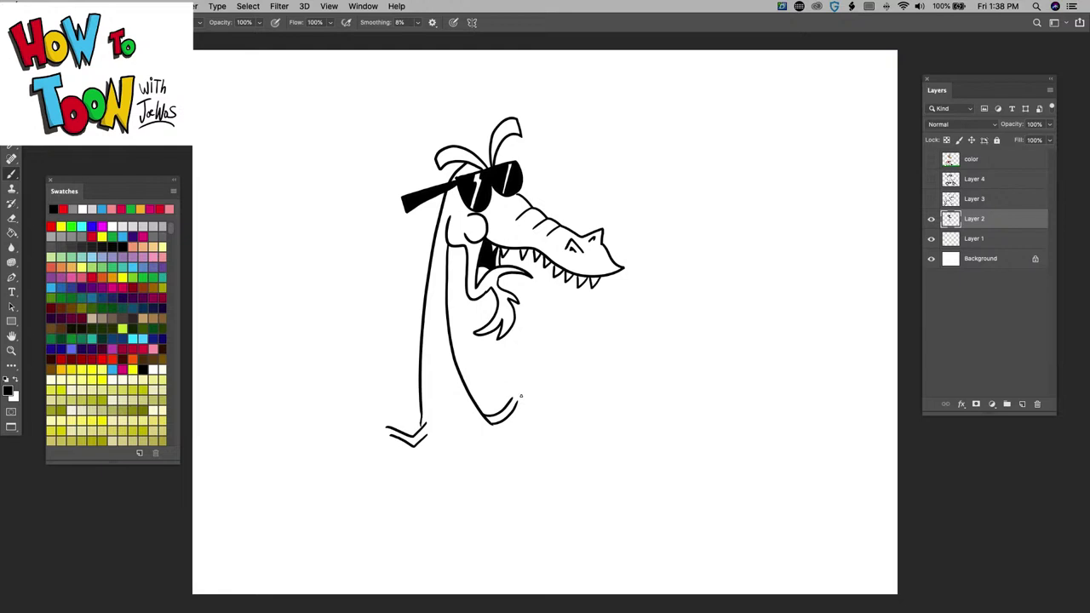
pyautogui.moveTo(514, 393)
pyautogui.mouseDown()
pyautogui.moveTo(530, 360)
pyautogui.moveTo(550, 375)
pyautogui.moveTo(537, 405)
pyautogui.moveTo(546, 409)
pyautogui.mouseUp()
pyautogui.moveTo(528, 370)
pyautogui.mouseDown()
pyautogui.moveTo(549, 394)
pyautogui.moveTo(532, 410)
pyautogui.mouseUp()
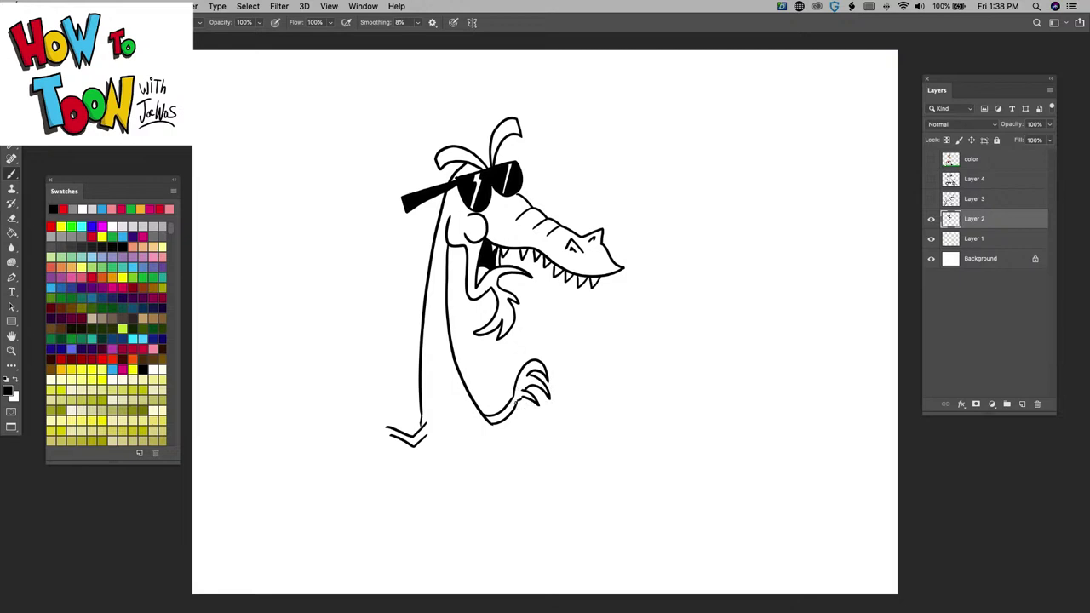
pyautogui.moveTo(394, 431)
pyautogui.mouseDown()
pyautogui.moveTo(347, 409)
pyautogui.moveTo(341, 432)
pyautogui.moveTo(371, 421)
pyautogui.moveTo(350, 442)
pyautogui.moveTo(390, 443)
pyautogui.mouseUp()
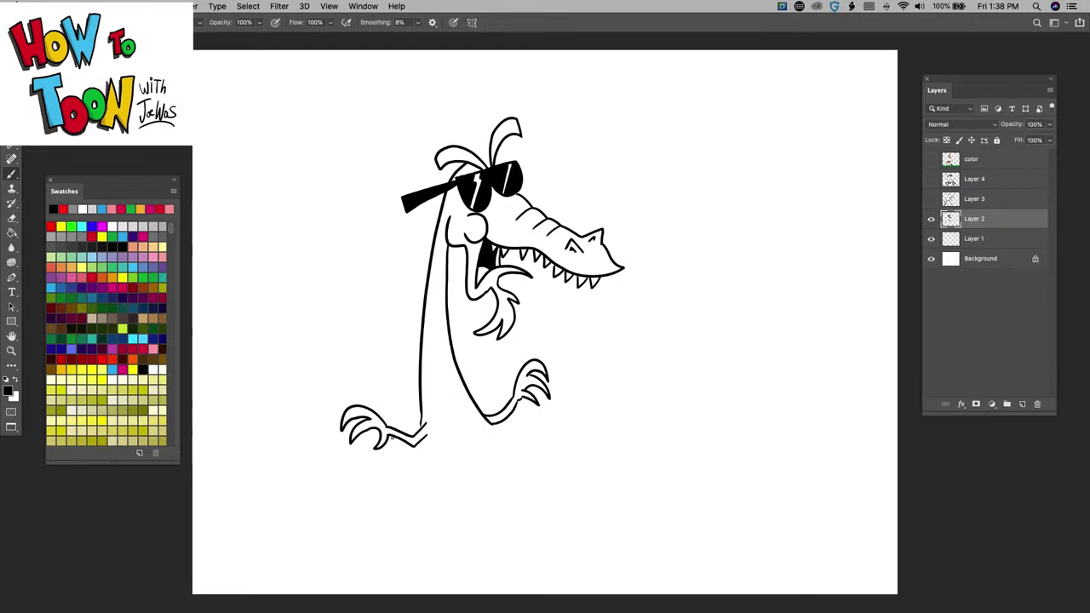
# Finish the dragon's lower belly and outline a boat around it with a sloping rim, slanted stern and curved pointed bow
pyautogui.moveTo(490, 421); pyautogui.dragTo(514, 452)
pyautogui.moveTo(412, 481)
pyautogui.mouseDown()
pyautogui.moveTo(530, 446)
pyautogui.moveTo(623, 383)
pyautogui.moveTo(510, 450)
pyautogui.mouseUp()
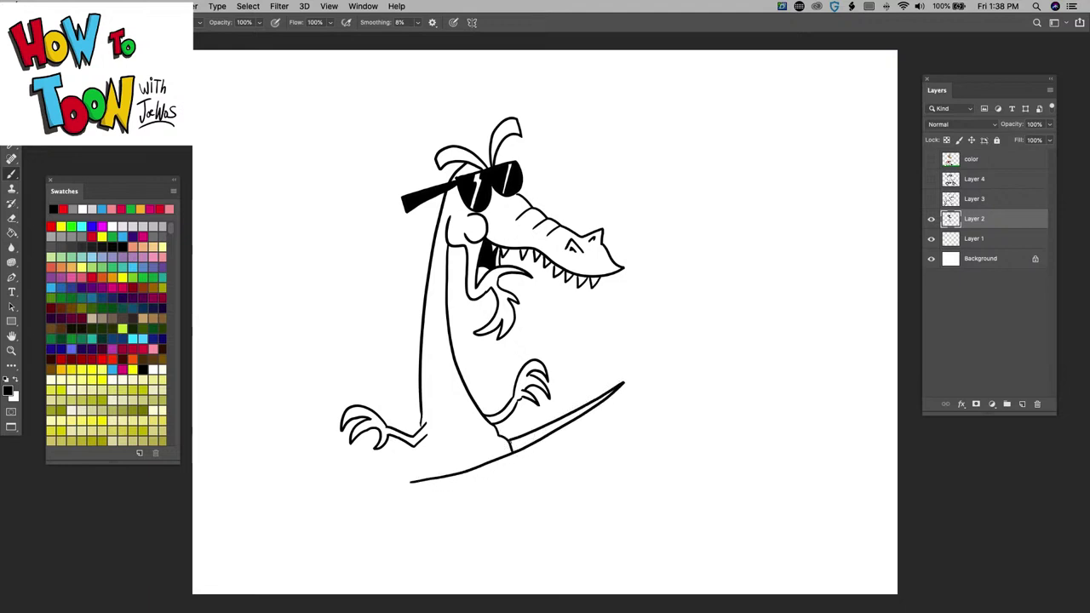
pyautogui.moveTo(401, 483); pyautogui.dragTo(370, 492)
pyautogui.moveTo(369, 491); pyautogui.dragTo(389, 540)
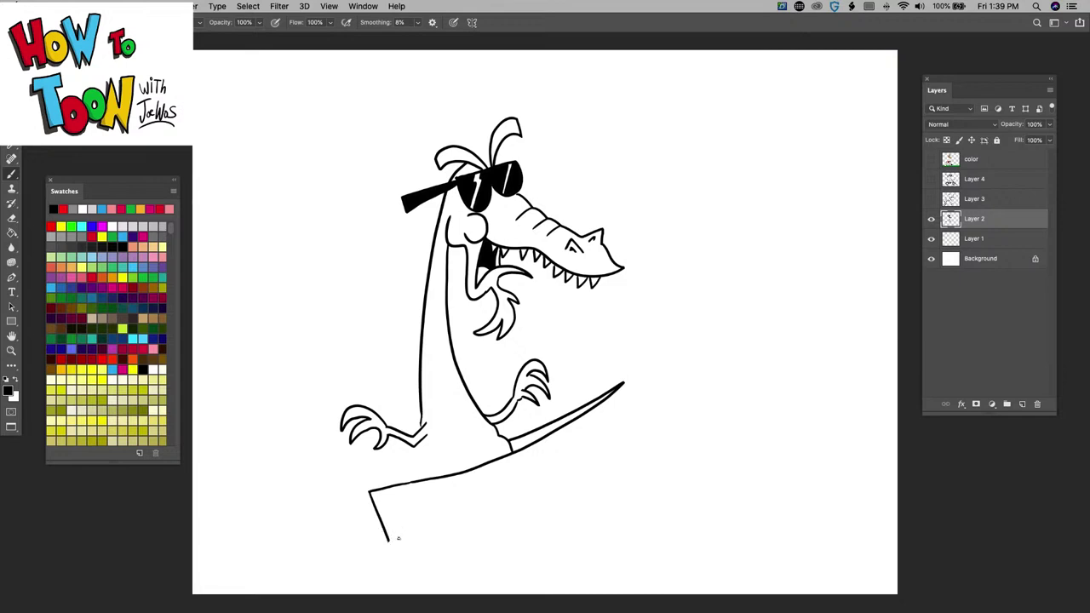
pyautogui.moveTo(624, 388)
pyautogui.mouseDown()
pyautogui.moveTo(608, 449)
pyautogui.moveTo(545, 530)
pyautogui.mouseUp()
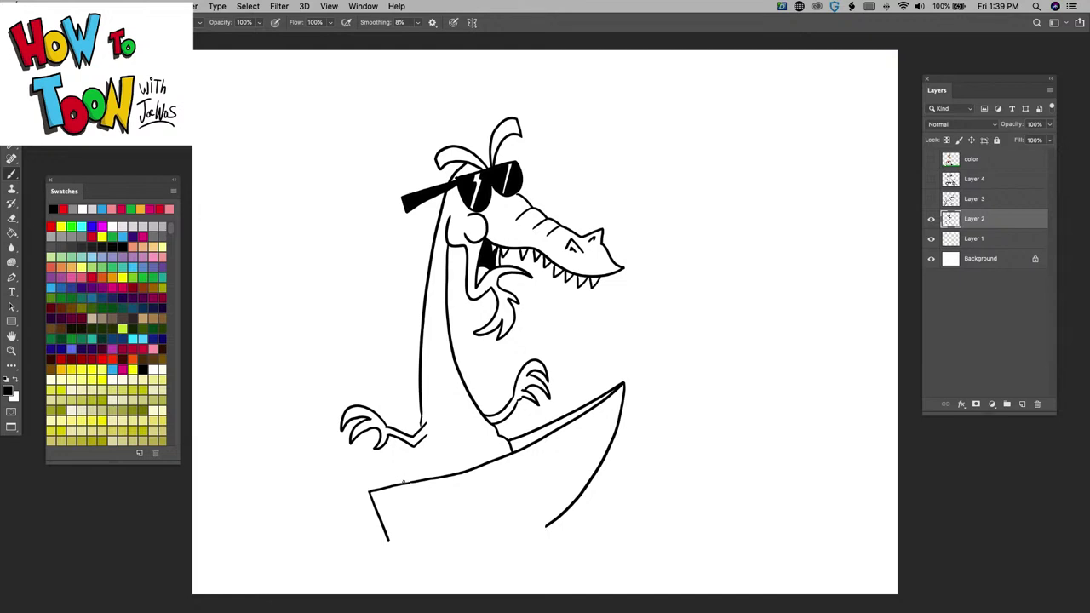
# Draw an outboard motor with handle, shaft and propeller on the boat's stern, double the stern edge and add motion lines around the propeller
pyautogui.moveTo(406, 483)
pyautogui.mouseDown()
pyautogui.moveTo(375, 445)
pyautogui.moveTo(332, 470)
pyautogui.moveTo(332, 492)
pyautogui.moveTo(368, 491)
pyautogui.moveTo(360, 494)
pyautogui.mouseUp()
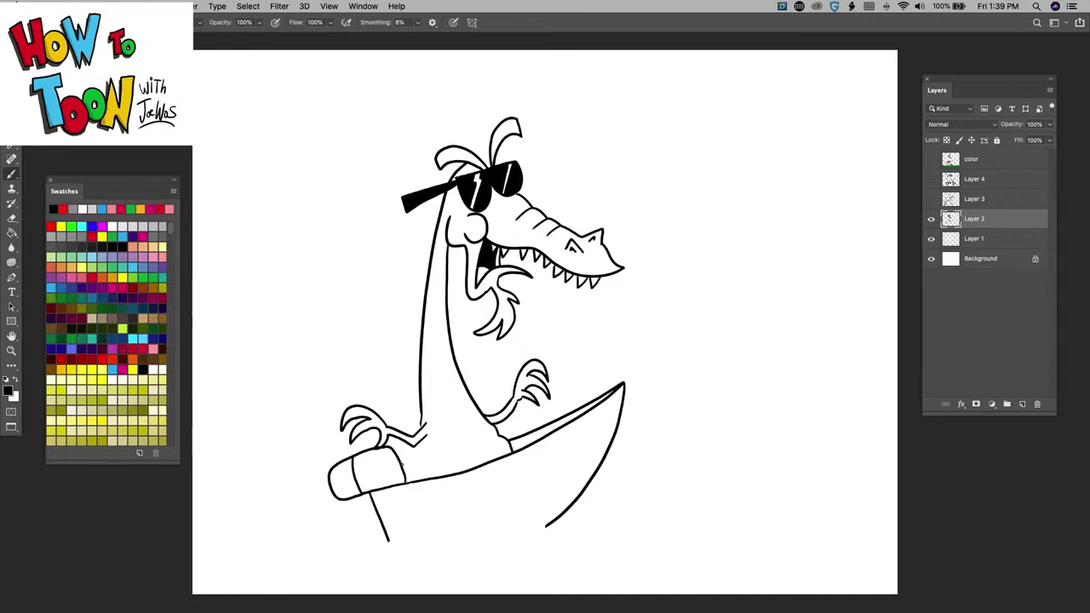
pyautogui.moveTo(416, 463)
pyautogui.mouseDown()
pyautogui.moveTo(424, 471)
pyautogui.moveTo(404, 483)
pyautogui.mouseUp()
pyautogui.moveTo(347, 497); pyautogui.dragTo(339, 538)
pyautogui.moveTo(349, 498)
pyautogui.mouseDown()
pyautogui.moveTo(339, 543)
pyautogui.moveTo(358, 530)
pyautogui.moveTo(362, 544)
pyautogui.moveTo(346, 547)
pyautogui.moveTo(321, 525)
pyautogui.moveTo(336, 549)
pyautogui.mouseUp()
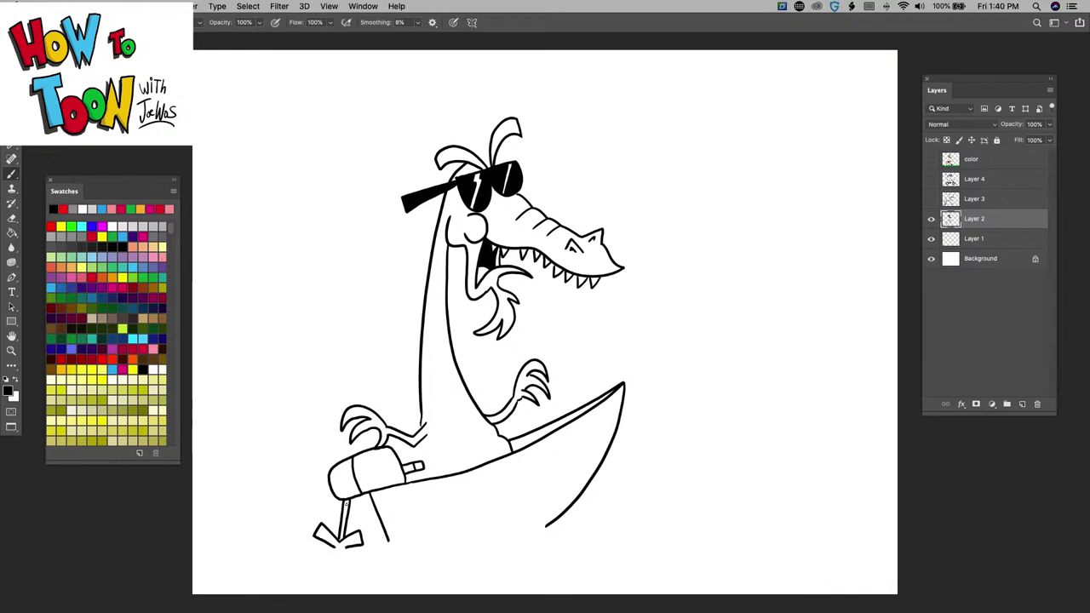
pyautogui.moveTo(351, 487); pyautogui.dragTo(367, 545)
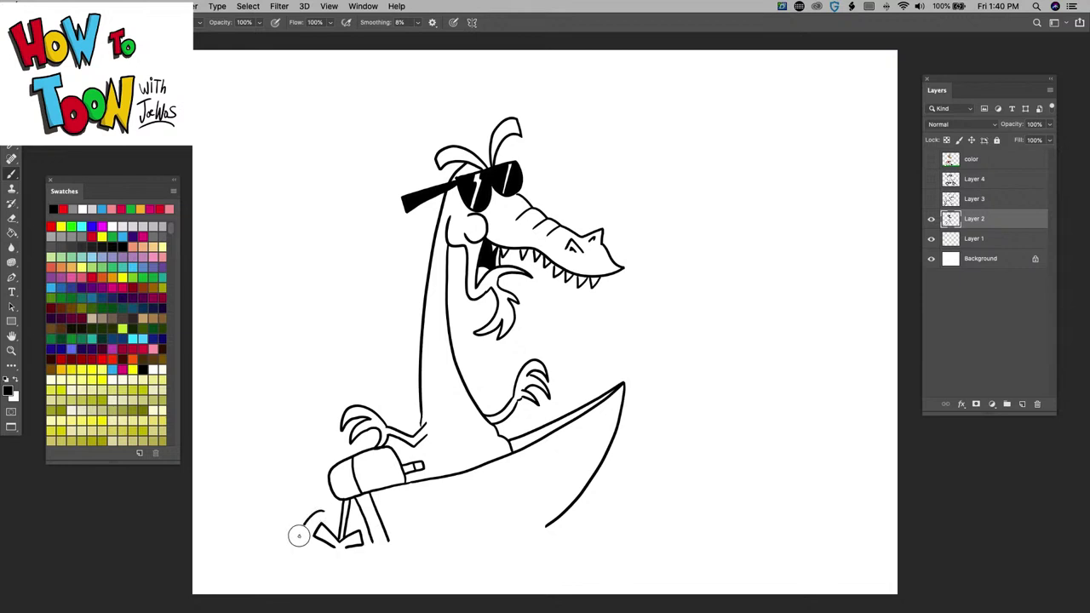
pyautogui.moveTo(318, 503); pyautogui.dragTo(299, 528)
pyautogui.moveTo(325, 510); pyautogui.dragTo(308, 522)
# Draw rolling sea waves with curls and ripple lines around the boat across the full width of the canvas
pyautogui.moveTo(194, 543)
pyautogui.mouseDown()
pyautogui.moveTo(375, 550)
pyautogui.moveTo(494, 505)
pyautogui.moveTo(489, 523)
pyautogui.moveTo(577, 522)
pyautogui.moveTo(677, 545)
pyautogui.moveTo(615, 521)
pyautogui.moveTo(740, 504)
pyautogui.moveTo(730, 558)
pyautogui.moveTo(685, 559)
pyautogui.mouseUp()
pyautogui.moveTo(620, 563)
pyautogui.mouseDown()
pyautogui.moveTo(580, 562)
pyautogui.moveTo(461, 585)
pyautogui.moveTo(386, 567)
pyautogui.mouseUp()
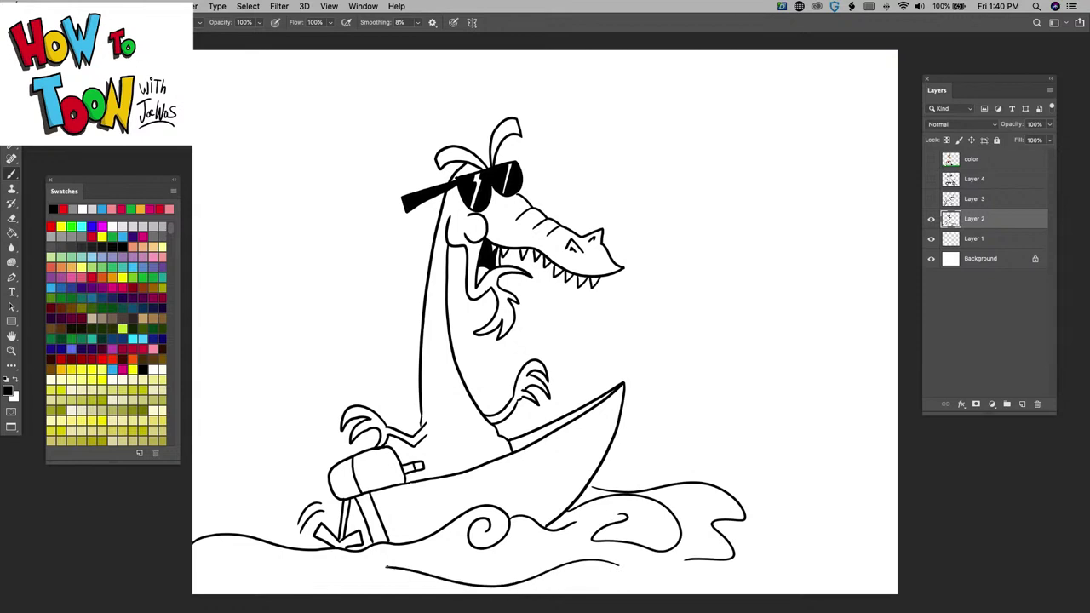
pyautogui.moveTo(717, 489)
pyautogui.mouseDown()
pyautogui.moveTo(861, 531)
pyautogui.moveTo(756, 564)
pyautogui.mouseUp()
pyautogui.moveTo(765, 509); pyautogui.dragTo(898, 489)
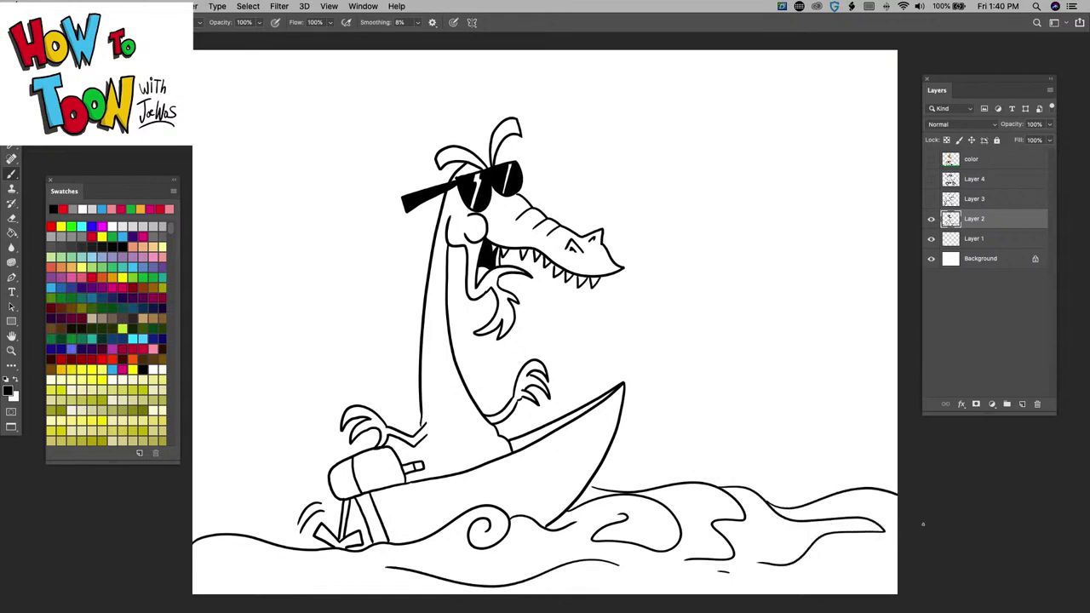
pyautogui.moveTo(339, 545); pyautogui.dragTo(194, 512)
pyautogui.moveTo(297, 569); pyautogui.dragTo(204, 563)
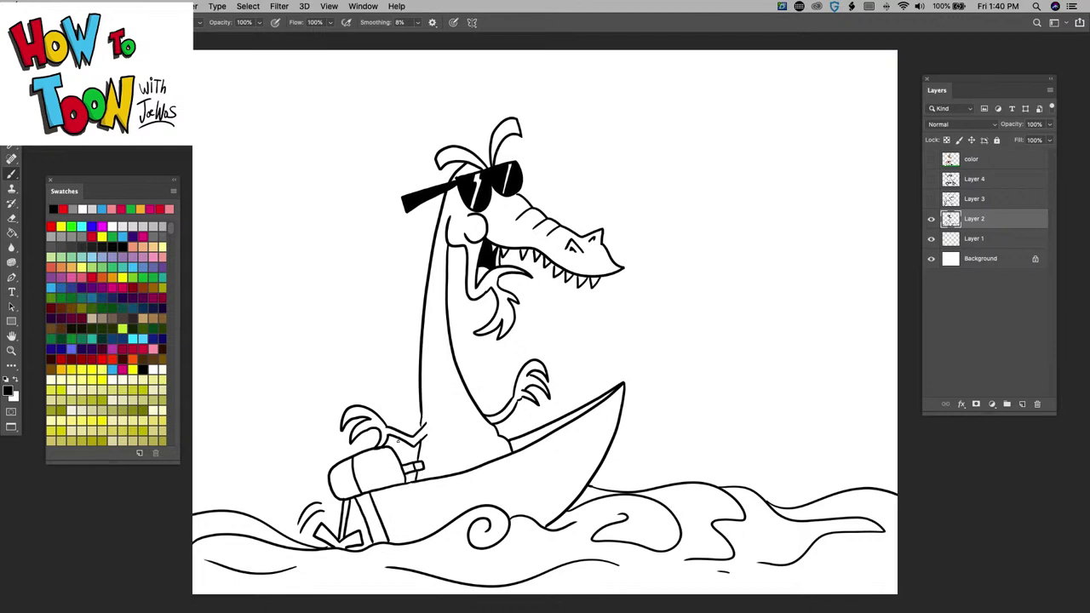
# Draw the dragon's long curved tail arching behind the motor and a belly panel with curved bands
pyautogui.moveTo(419, 428)
pyautogui.mouseDown()
pyautogui.moveTo(388, 364)
pyautogui.moveTo(326, 325)
pyautogui.moveTo(279, 366)
pyautogui.moveTo(282, 399)
pyautogui.moveTo(297, 365)
pyautogui.moveTo(339, 355)
pyautogui.moveTo(368, 379)
pyautogui.moveTo(392, 433)
pyautogui.mouseUp()
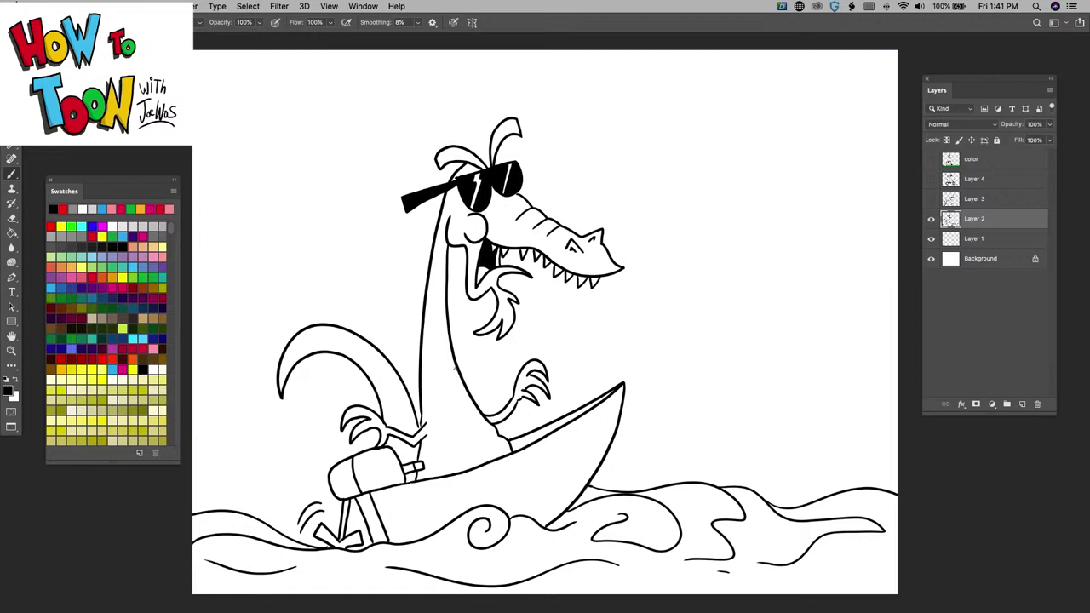
pyautogui.moveTo(455, 366); pyautogui.dragTo(466, 469)
pyautogui.moveTo(457, 411)
pyautogui.mouseDown()
pyautogui.moveTo(491, 424)
pyautogui.moveTo(466, 439)
pyautogui.moveTo(501, 437)
pyautogui.moveTo(487, 463)
pyautogui.mouseUp()
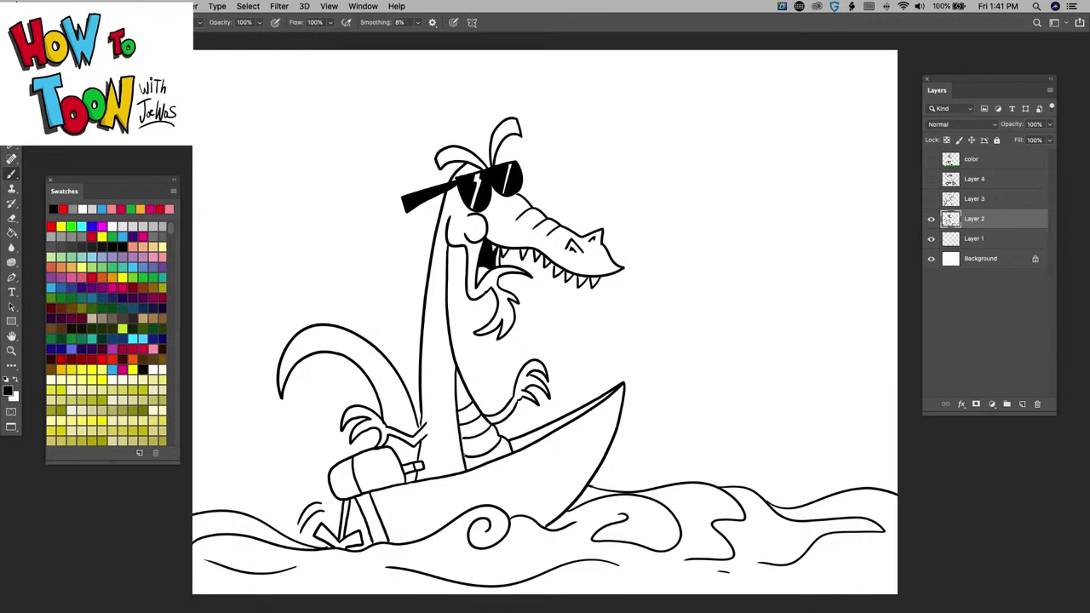
# Add a small bat-like wing on the dragon's back and pointed spikes along the neck, back and tail
pyautogui.moveTo(419, 340)
pyautogui.mouseDown()
pyautogui.moveTo(390, 295)
pyautogui.moveTo(348, 317)
pyautogui.moveTo(382, 298)
pyautogui.moveTo(373, 337)
pyautogui.moveTo(375, 306)
pyautogui.moveTo(394, 296)
pyautogui.moveTo(385, 334)
pyautogui.moveTo(392, 309)
pyautogui.moveTo(403, 326)
pyautogui.moveTo(377, 329)
pyautogui.mouseUp()
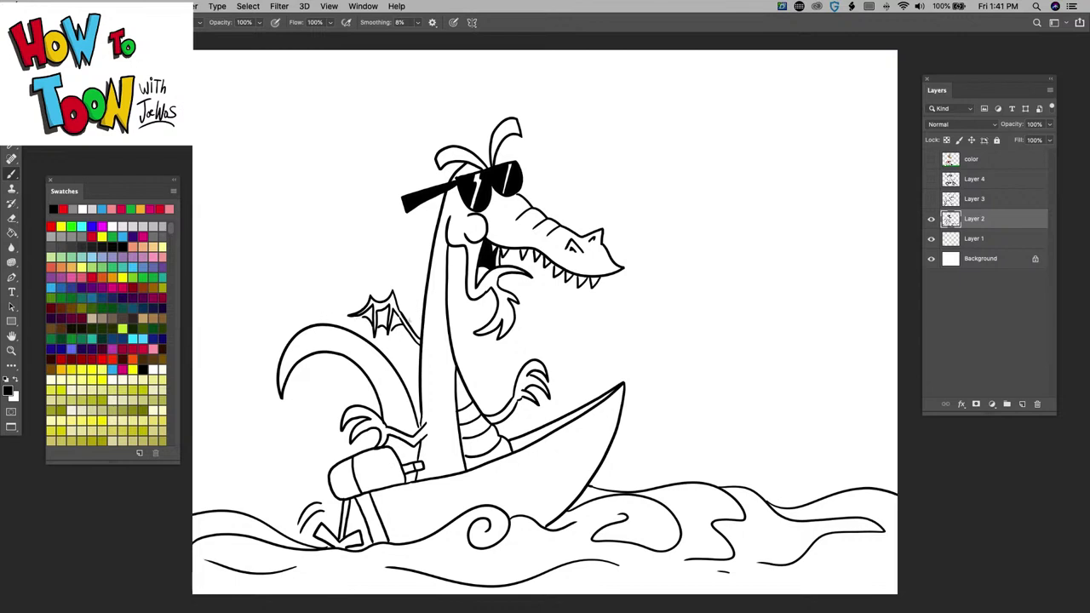
pyautogui.moveTo(468, 159); pyautogui.dragTo(432, 173)
pyautogui.moveTo(419, 222)
pyautogui.mouseDown()
pyautogui.moveTo(415, 258)
pyautogui.moveTo(424, 279)
pyautogui.moveTo(412, 286)
pyautogui.moveTo(408, 334)
pyautogui.moveTo(420, 357)
pyautogui.moveTo(409, 360)
pyautogui.moveTo(419, 389)
pyautogui.moveTo(411, 400)
pyautogui.moveTo(396, 358)
pyautogui.mouseUp()
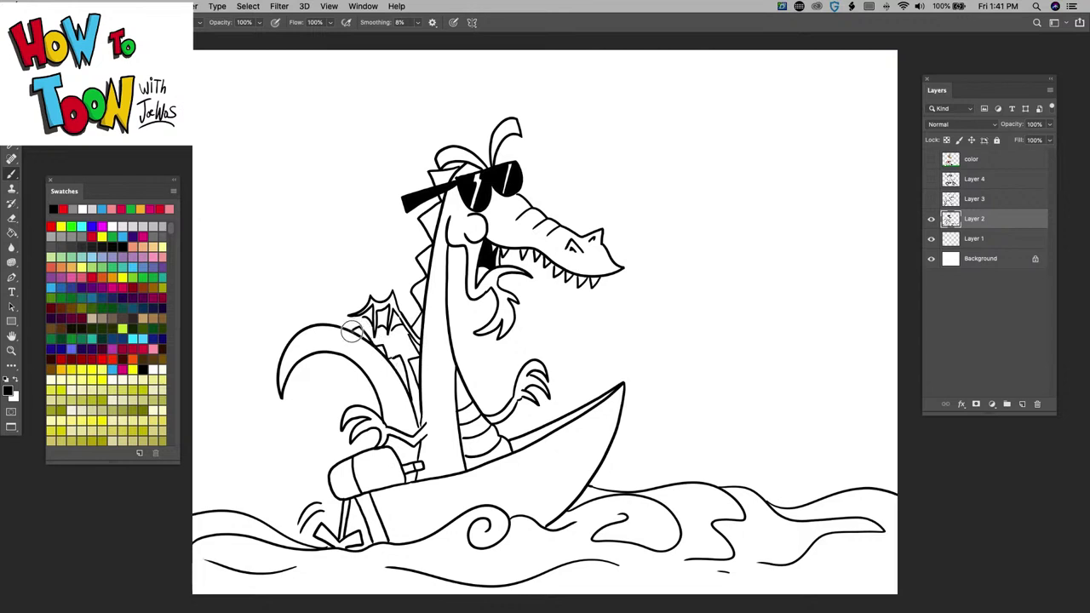
pyautogui.moveTo(352, 330)
pyautogui.mouseDown()
pyautogui.moveTo(329, 309)
pyautogui.moveTo(303, 318)
pyautogui.mouseUp()
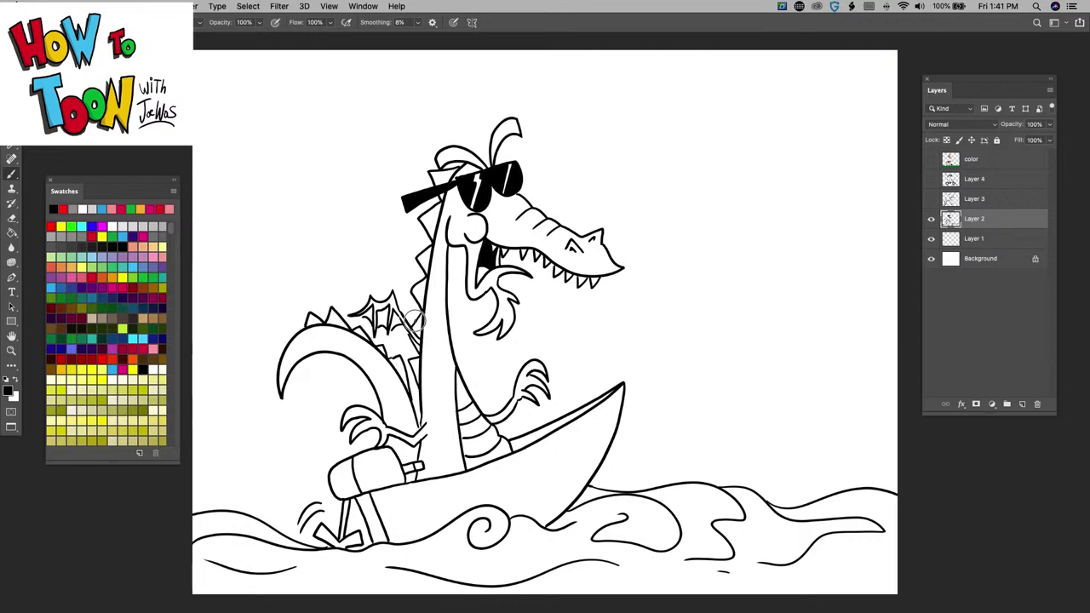
pyautogui.moveTo(413, 321); pyautogui.dragTo(400, 300)
# Draw round spots scattered over the dragon's neck, body and tail
pyautogui.moveTo(436, 252)
pyautogui.mouseDown()
pyautogui.moveTo(428, 271)
pyautogui.moveTo(442, 317)
pyautogui.moveTo(421, 344)
pyautogui.moveTo(428, 353)
pyautogui.mouseUp()
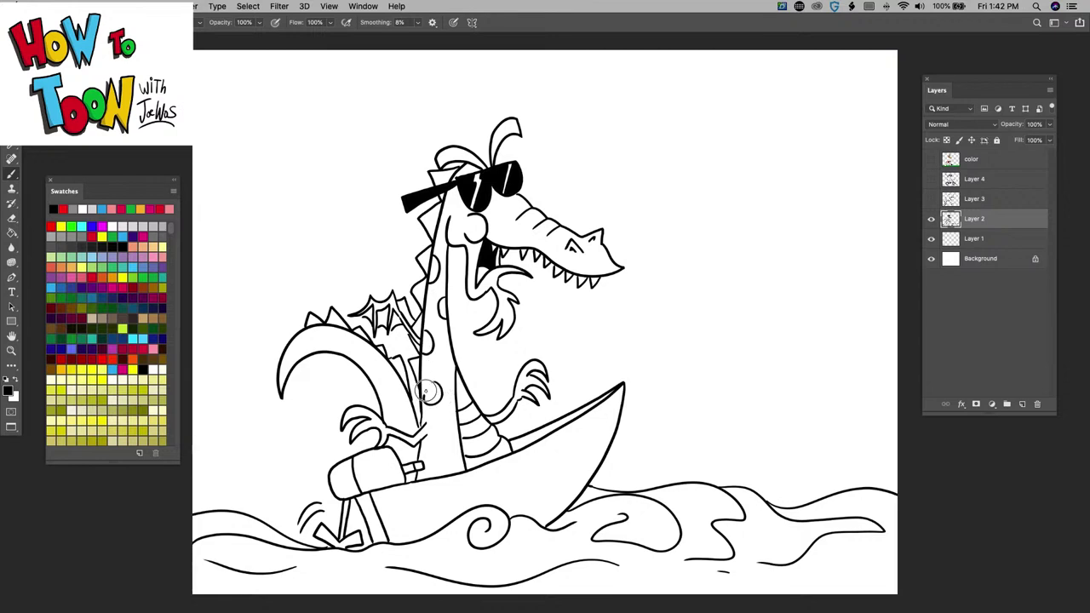
pyautogui.moveTo(430, 390); pyautogui.dragTo(455, 437)
pyautogui.moveTo(409, 393); pyautogui.dragTo(411, 415)
pyautogui.moveTo(375, 375); pyautogui.dragTo(378, 394)
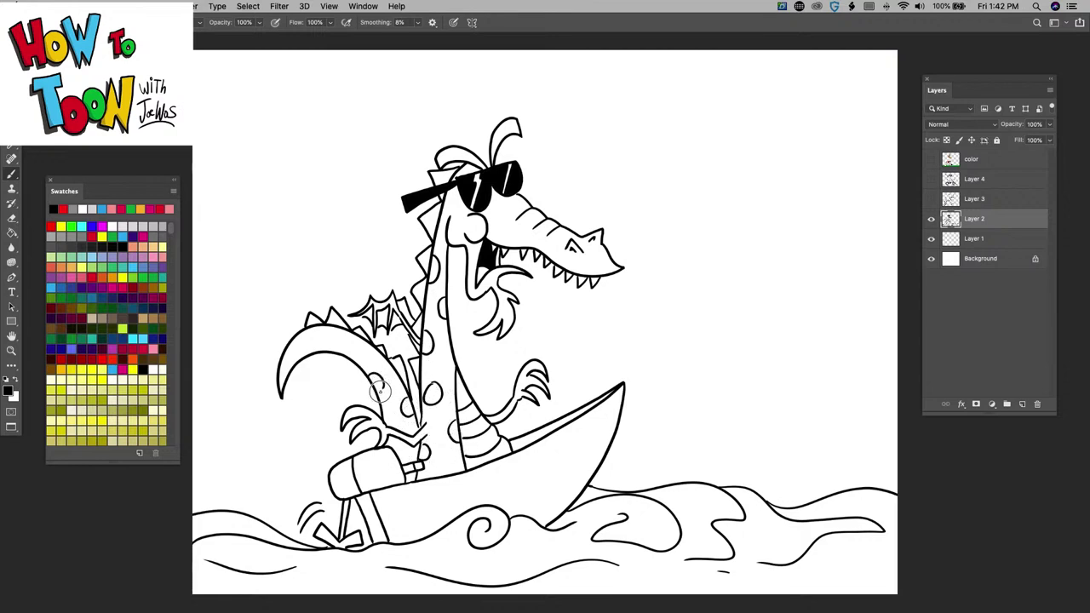
pyautogui.moveTo(353, 332)
pyautogui.mouseDown()
pyautogui.moveTo(352, 346)
pyautogui.moveTo(319, 354)
pyautogui.moveTo(310, 339)
pyautogui.mouseUp()
pyautogui.moveTo(384, 408); pyautogui.dragTo(389, 411)
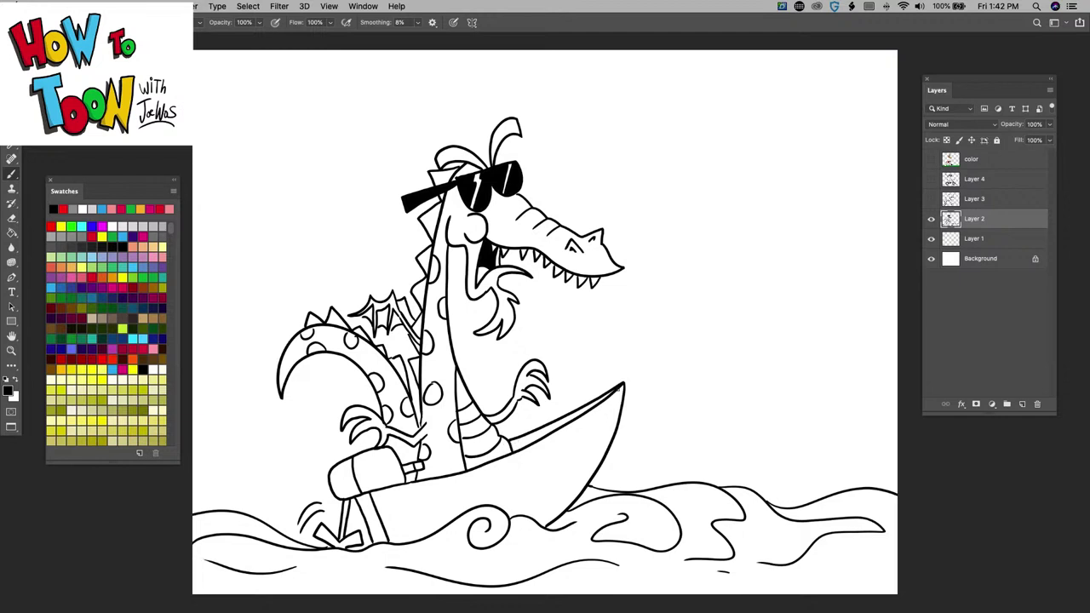
# Add an inner rim line at the bow and fill the inside of the boat with black
pyautogui.moveTo(622, 384); pyautogui.dragTo(505, 436)
pyautogui.press('g')
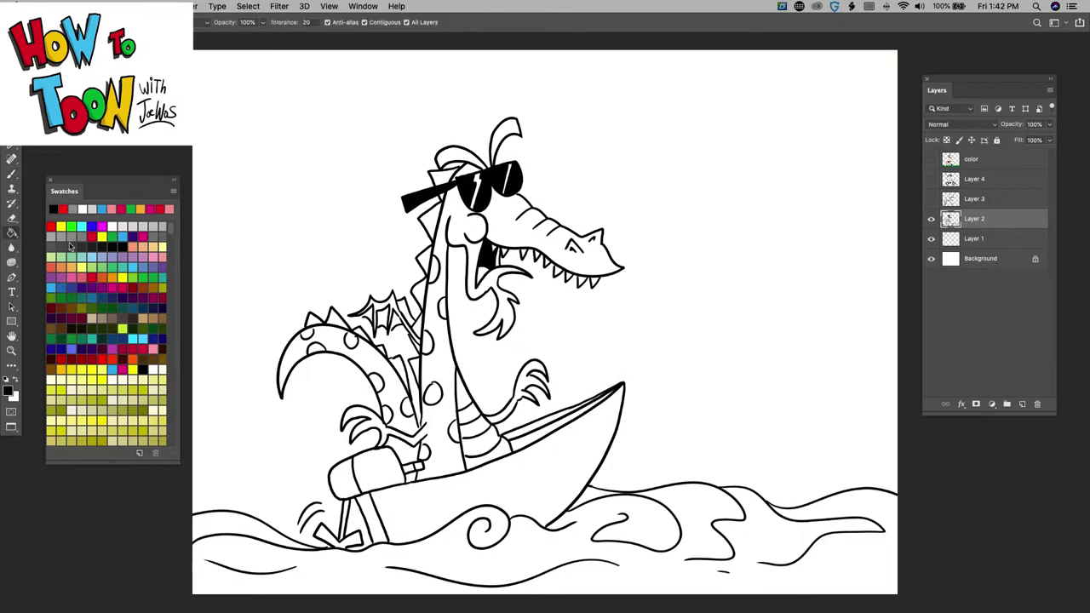
pyautogui.click(523, 447)
# Draw plank seams, wood grain and nail marks along the side of the boat
pyautogui.press('b')
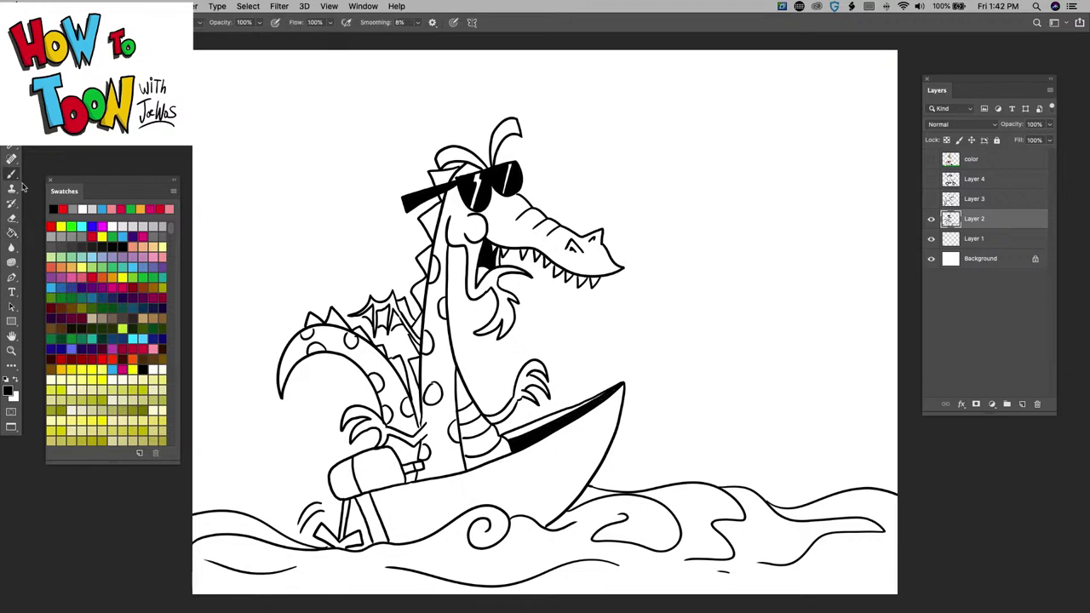
pyautogui.moveTo(622, 404)
pyautogui.mouseDown()
pyautogui.moveTo(566, 454)
pyautogui.moveTo(557, 438)
pyautogui.moveTo(552, 463)
pyautogui.moveTo(460, 500)
pyautogui.moveTo(460, 487)
pyautogui.moveTo(403, 515)
pyautogui.mouseUp()
pyautogui.moveTo(443, 481); pyautogui.dragTo(405, 497)
pyautogui.moveTo(482, 474); pyautogui.dragTo(459, 495)
pyautogui.moveTo(535, 459)
pyautogui.mouseDown()
pyautogui.moveTo(464, 493)
pyautogui.moveTo(516, 471)
pyautogui.moveTo(538, 506)
pyautogui.mouseUp()
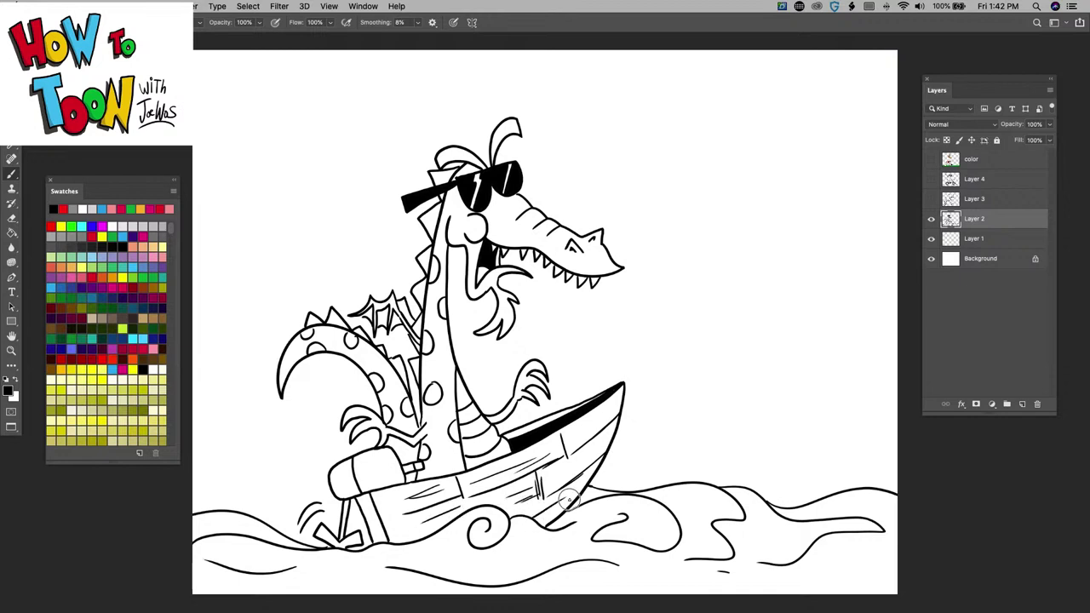
pyautogui.moveTo(609, 439); pyautogui.dragTo(545, 483)
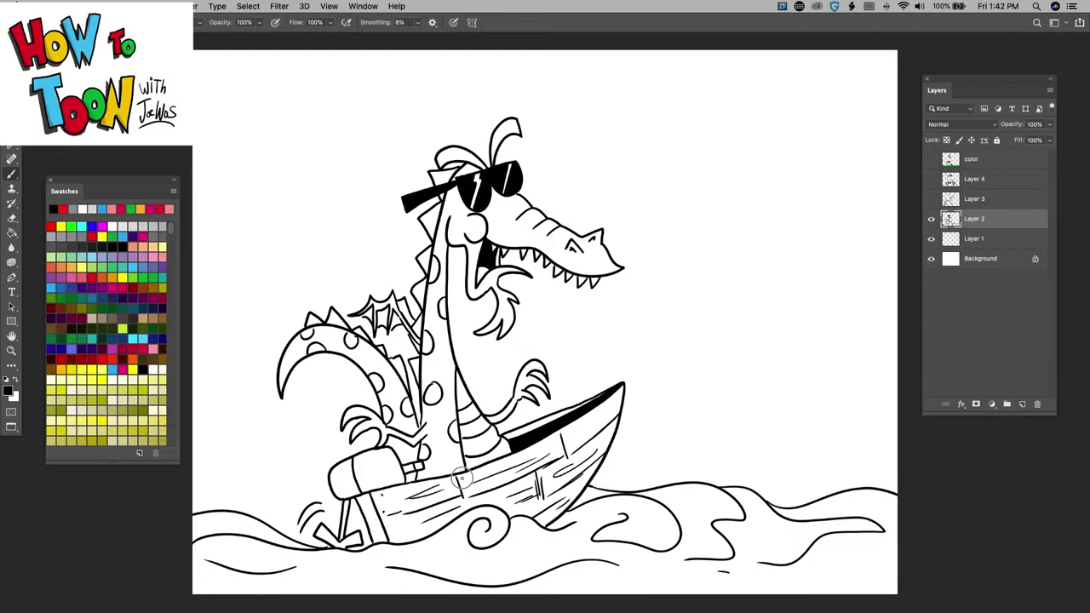
pyautogui.moveTo(461, 475); pyautogui.dragTo(460, 496)
# Add a pointed spike on top of the dragon's head and draw a large sun with jagged flame rays in the upper-right sky
pyautogui.moveTo(471, 153)
pyautogui.mouseDown()
pyautogui.moveTo(458, 118)
pyautogui.moveTo(478, 162)
pyautogui.mouseUp()
pyautogui.moveTo(780, 49)
pyautogui.mouseDown()
pyautogui.moveTo(762, 128)
pyautogui.moveTo(666, 156)
pyautogui.moveTo(619, 70)
pyautogui.moveTo(835, 77)
pyautogui.moveTo(791, 89)
pyautogui.moveTo(801, 142)
pyautogui.moveTo(784, 117)
pyautogui.moveTo(782, 162)
pyautogui.moveTo(760, 153)
pyautogui.moveTo(749, 184)
pyautogui.moveTo(722, 207)
pyautogui.moveTo(717, 178)
pyautogui.moveTo(674, 215)
pyautogui.moveTo(683, 179)
pyautogui.moveTo(634, 200)
pyautogui.moveTo(645, 173)
pyautogui.moveTo(601, 150)
pyautogui.moveTo(607, 140)
pyautogui.moveTo(585, 110)
pyautogui.moveTo(606, 49)
pyautogui.mouseUp()
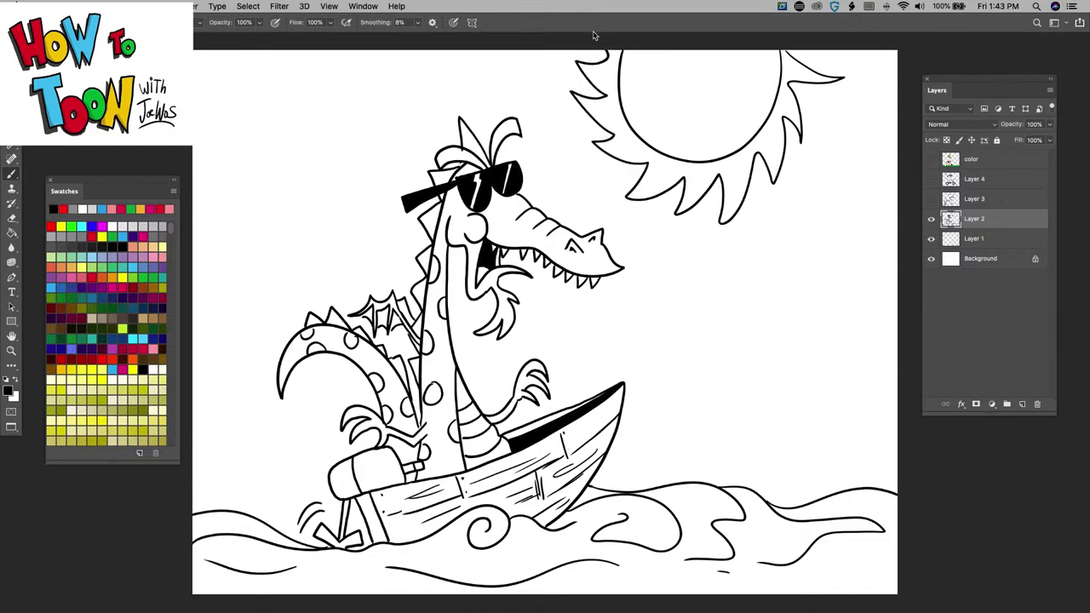
# Fill the front waves with light blue using the Paint Bucket
pyautogui.click(92, 256)
pyautogui.press('g')
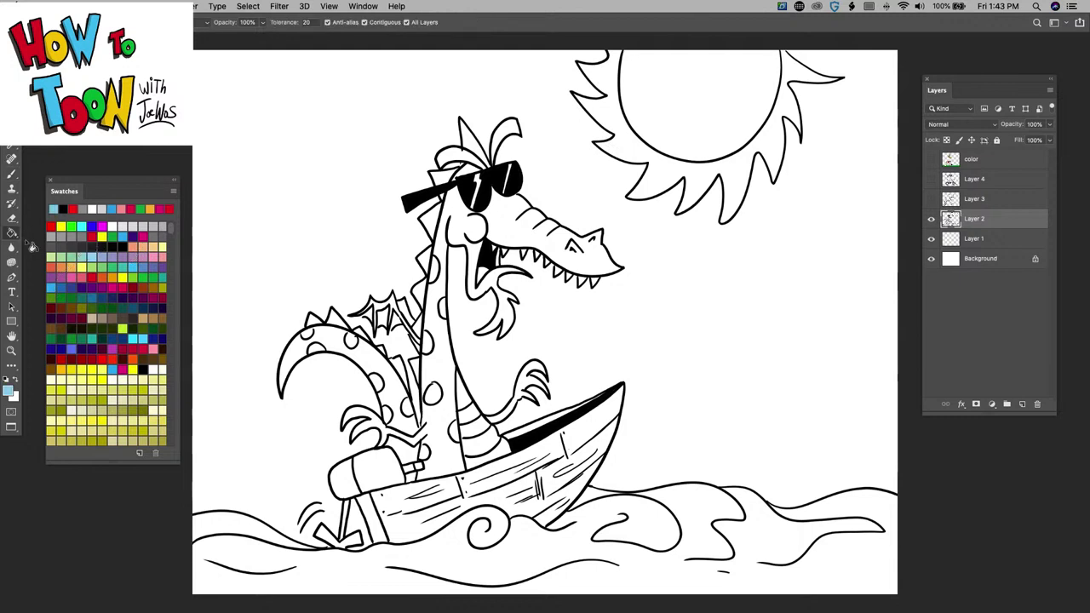
pyautogui.click(237, 561)
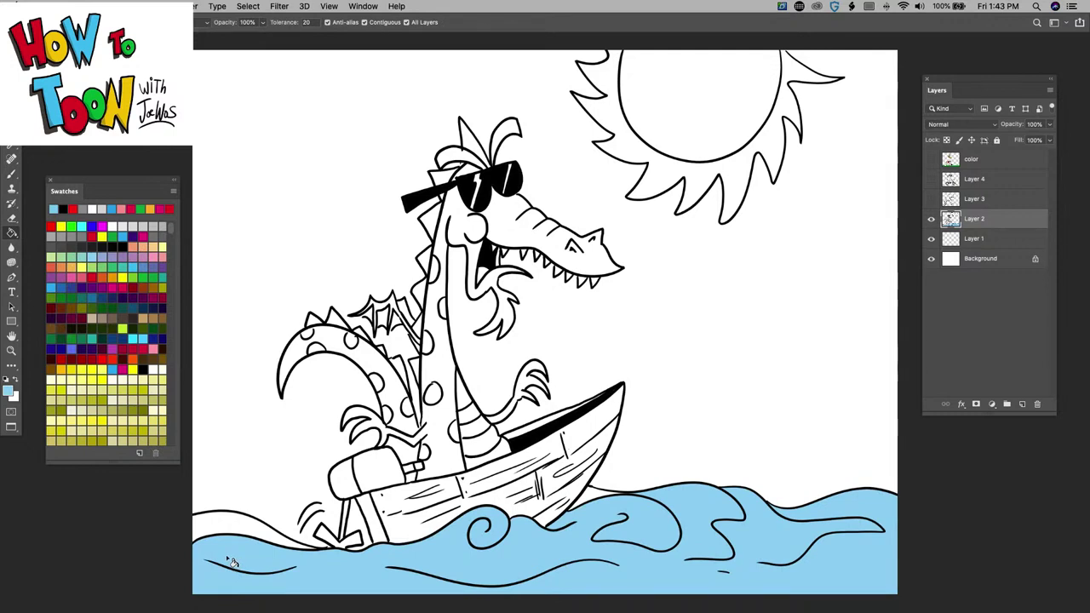
# Set the foreground color to the darker blue 5791b1 and fill the background waves behind the bow and stern
pyautogui.click(8, 390)
pyautogui.click(504, 153)
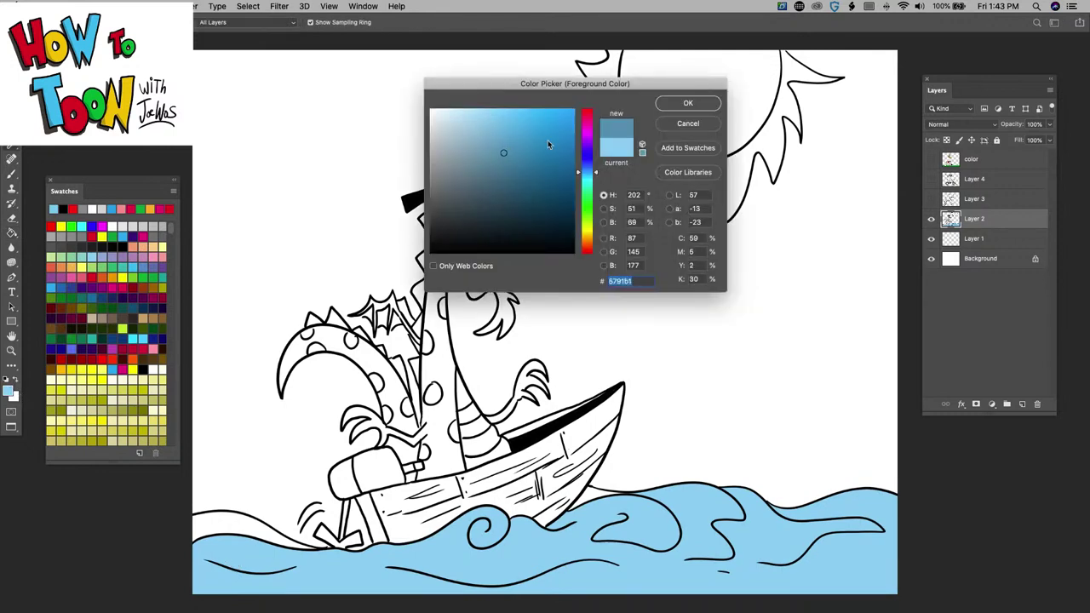
pyautogui.click(677, 104)
pyautogui.click(595, 502)
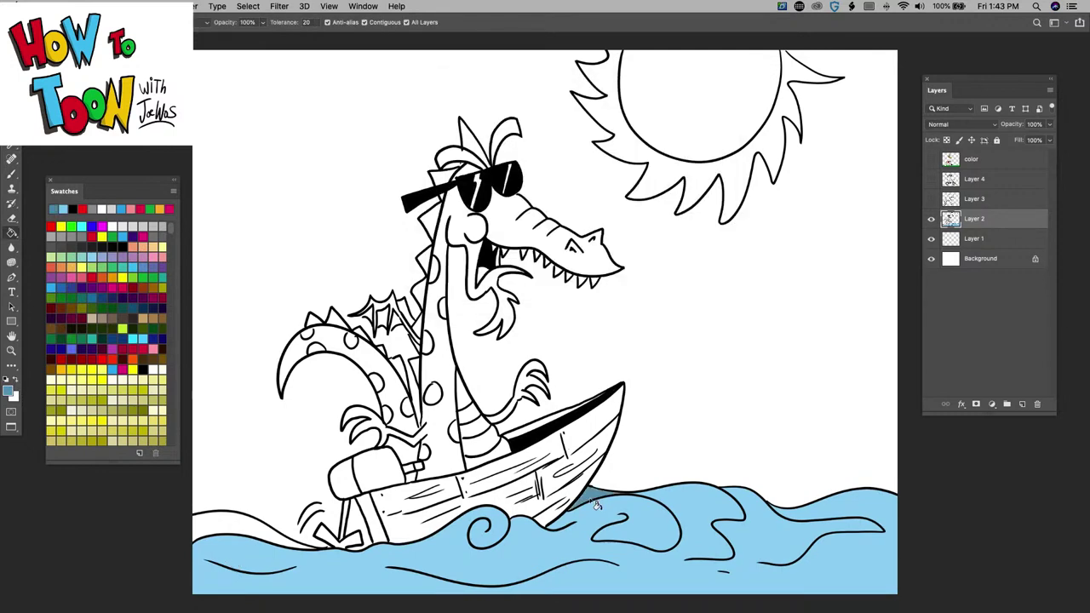
pyautogui.click(273, 539)
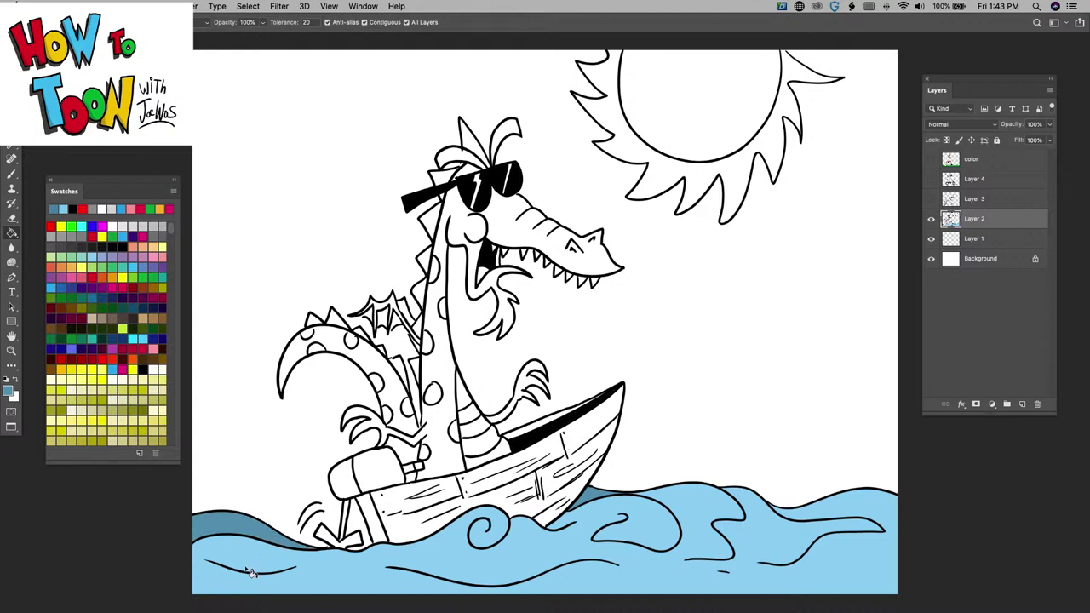
# Fill the sun's disc with golden yellow and its flame rays with orange
pyautogui.click(71, 367)
pyautogui.click(685, 119)
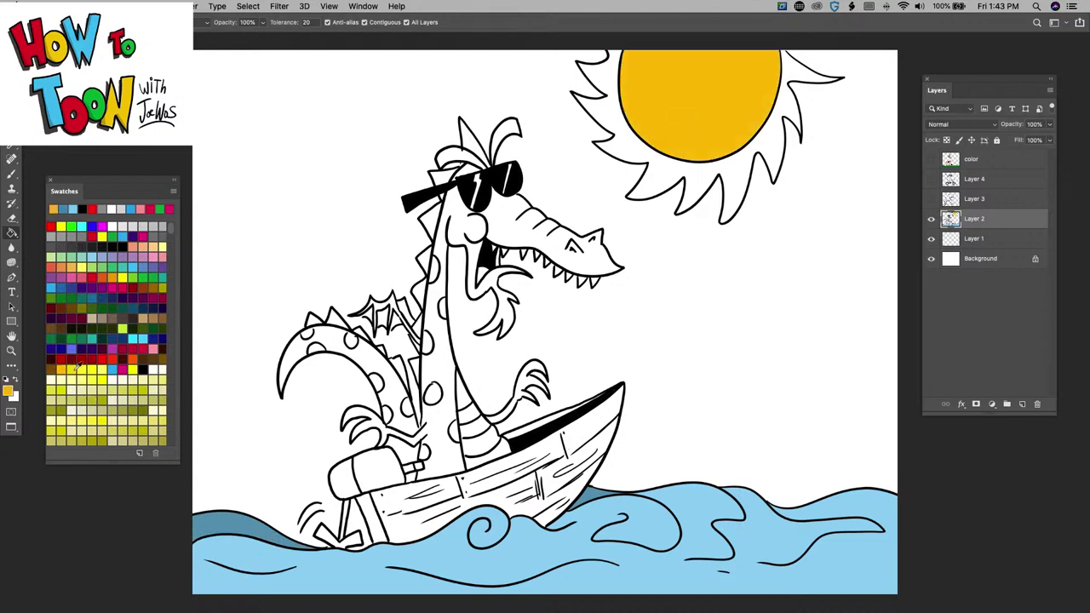
pyautogui.click(107, 275)
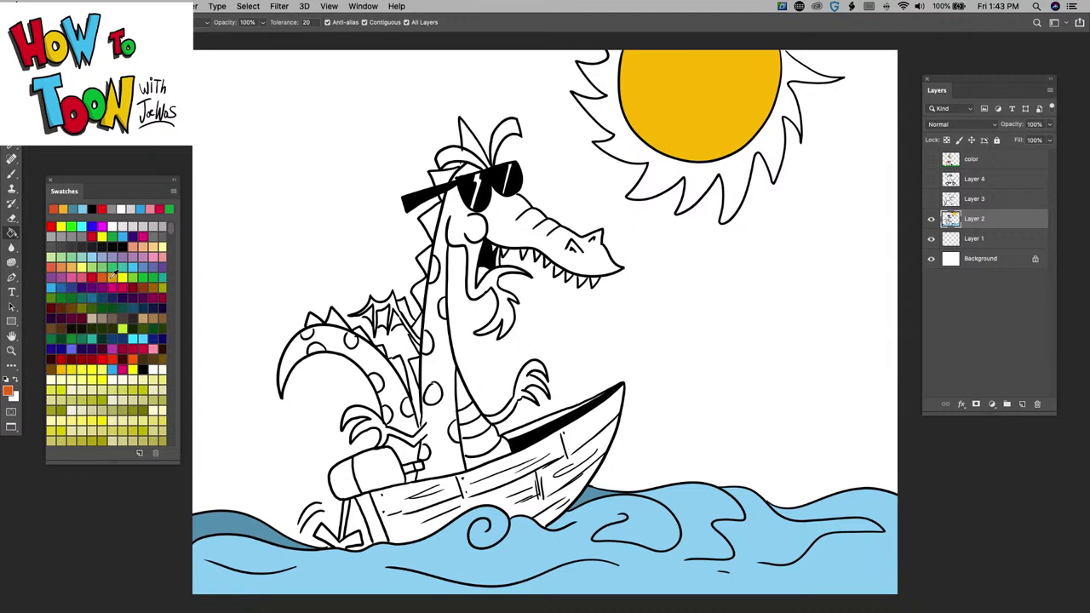
pyautogui.click(11, 173)
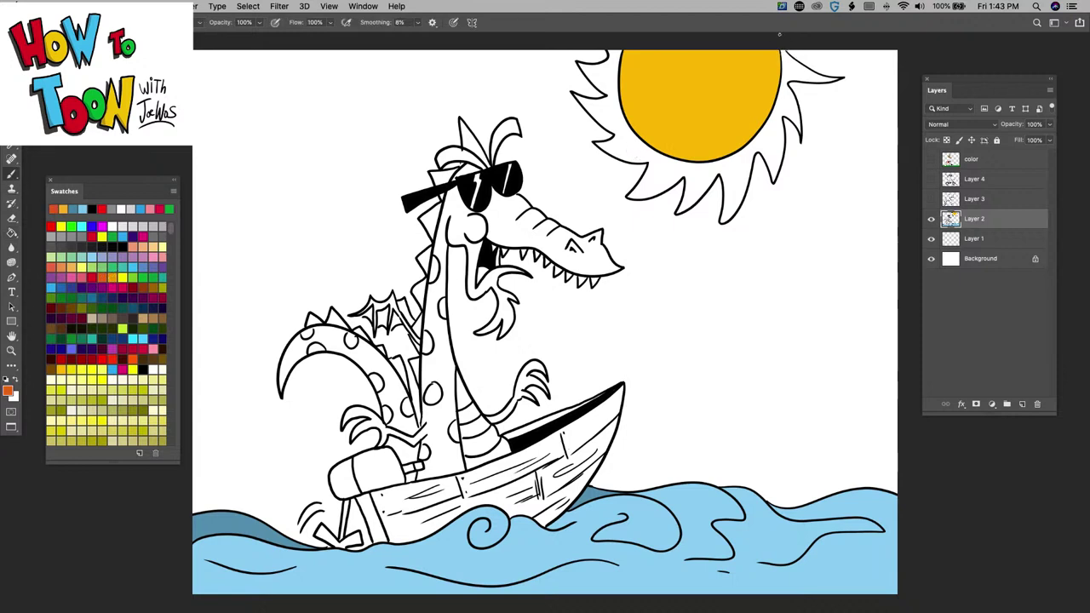
pyautogui.click(11, 231)
pyautogui.click(610, 114)
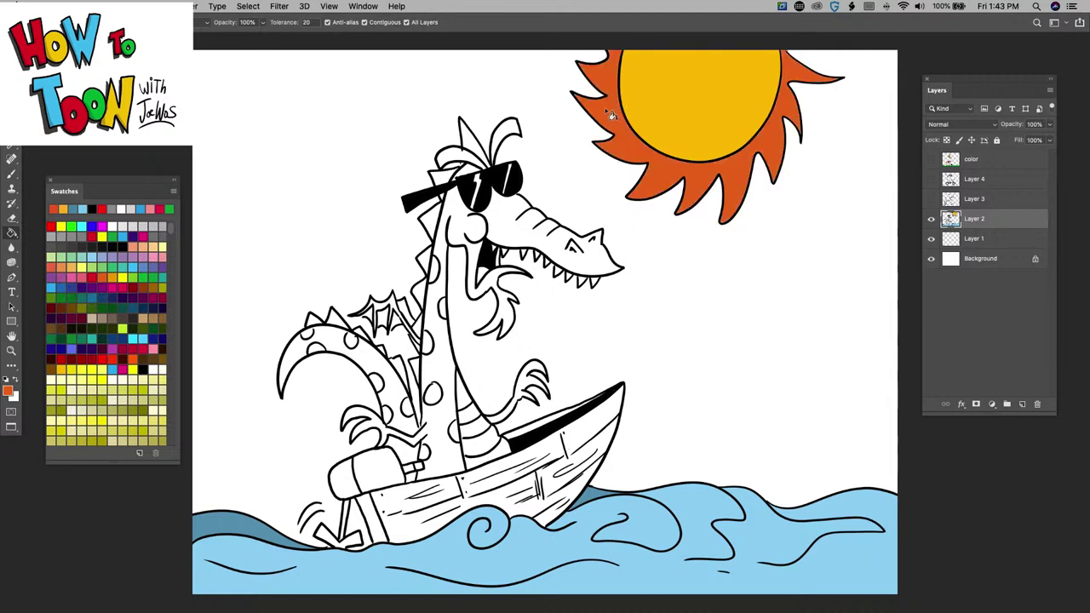
# Sign the illustration in black with the brush in the lower-right corner of the water
pyautogui.click(91, 209)
pyautogui.click(11, 173)
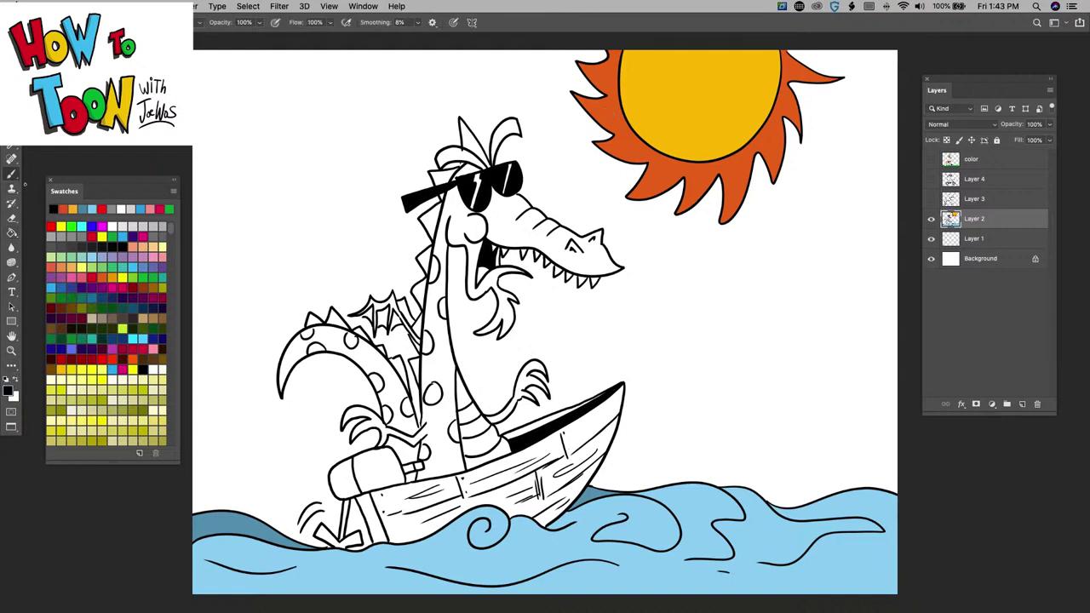
pyautogui.moveTo(833, 550)
pyautogui.mouseDown()
pyautogui.moveTo(850, 541)
pyautogui.moveTo(826, 576)
pyautogui.moveTo(873, 545)
pyautogui.moveTo(810, 585)
pyautogui.moveTo(884, 552)
pyautogui.mouseUp()
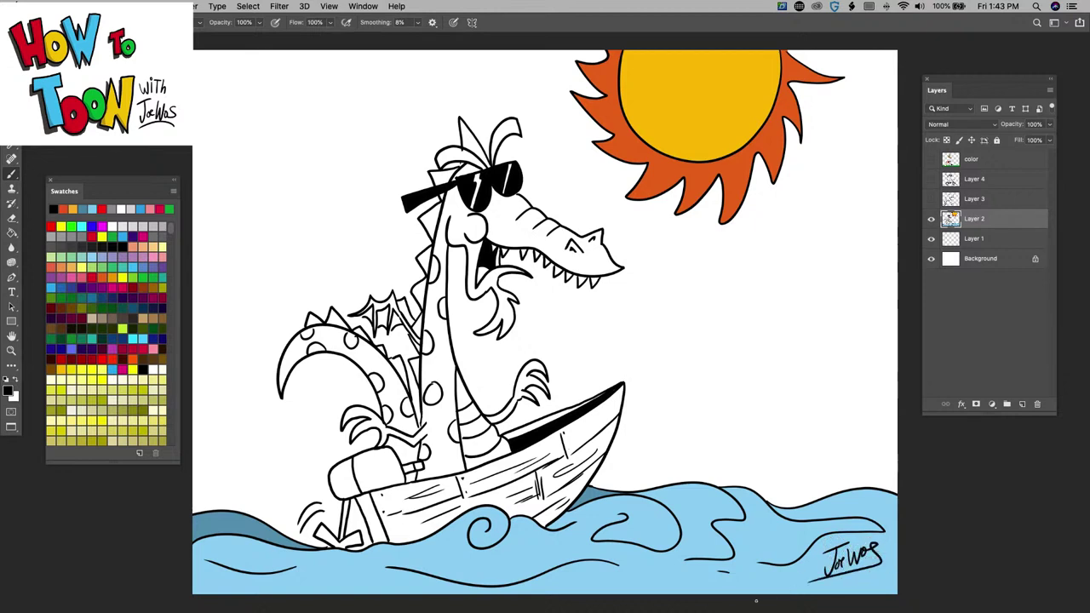